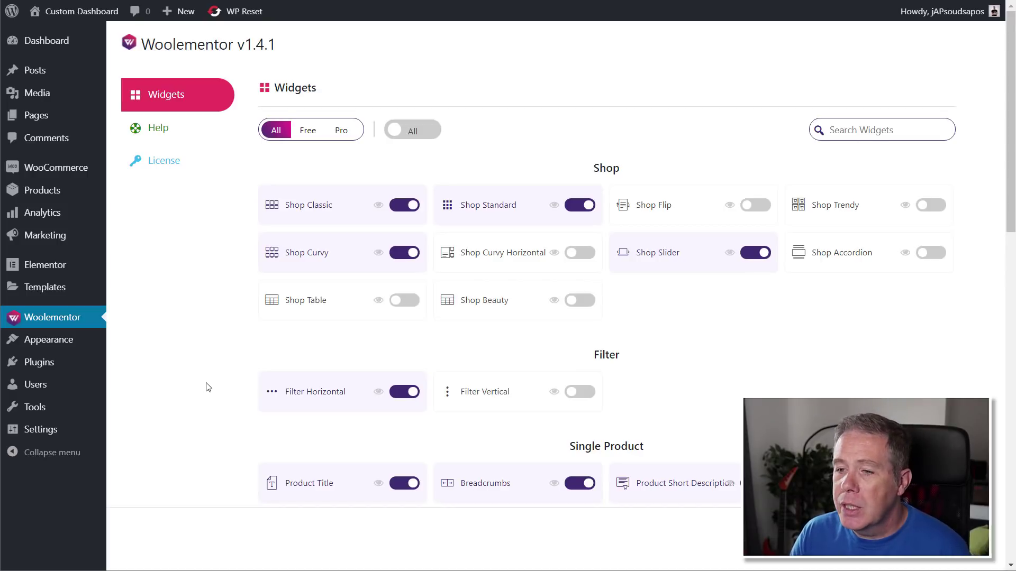
Step: Review the available Woolementor widgets, and open the page named Custom for editing in Elementor
{"action": "scroll", "coordinate": [206, 387], "scroll_direction": "down", "scroll_amount": 4}
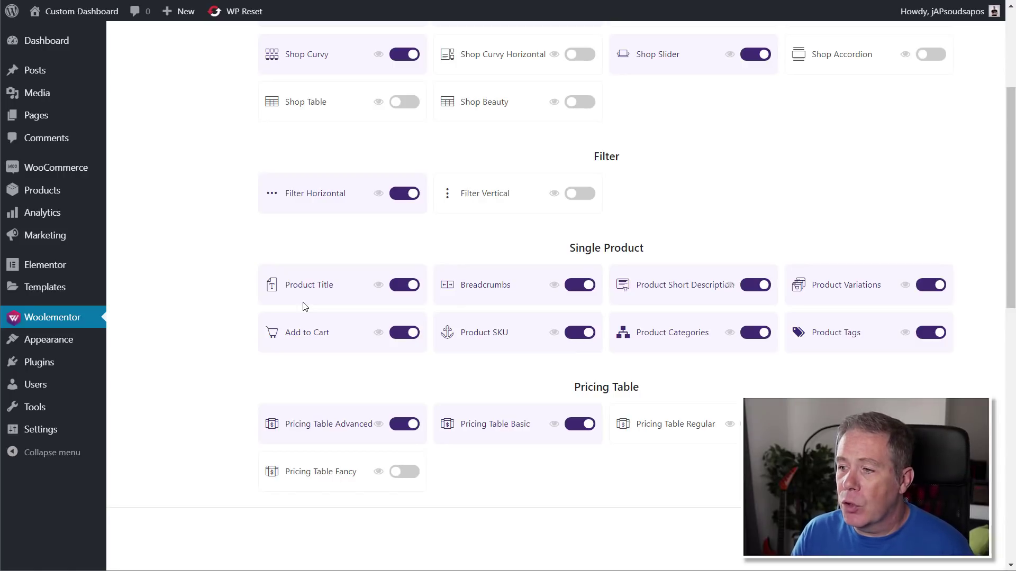
{"action": "scroll", "coordinate": [417, 263], "scroll_direction": "down", "scroll_amount": 10}
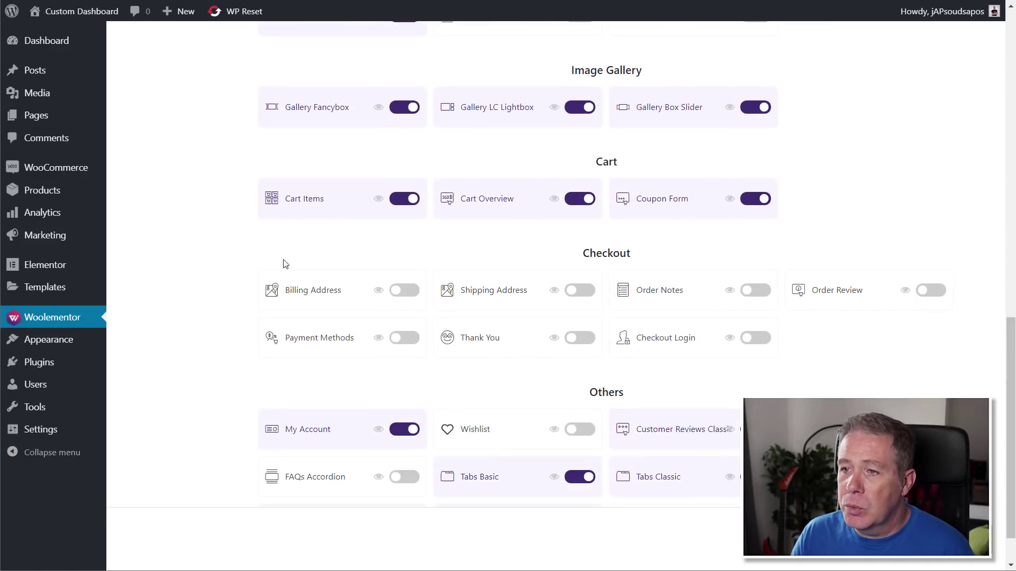
{"action": "scroll", "coordinate": [280, 265], "scroll_direction": "down", "scroll_amount": 1}
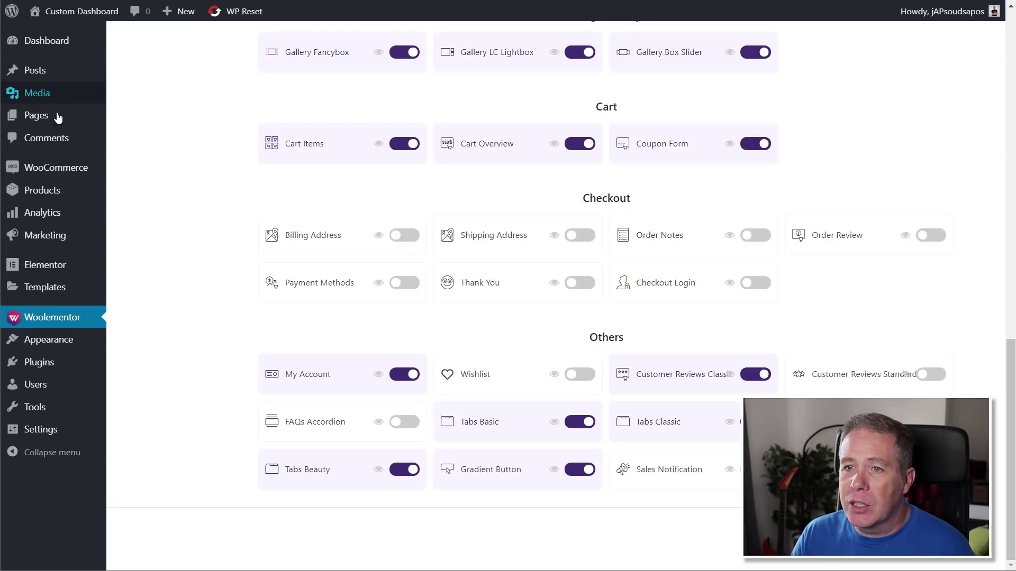
{"action": "mouse_move", "coordinate": [53, 121]}
{"action": "left_click", "coordinate": [141, 119]}
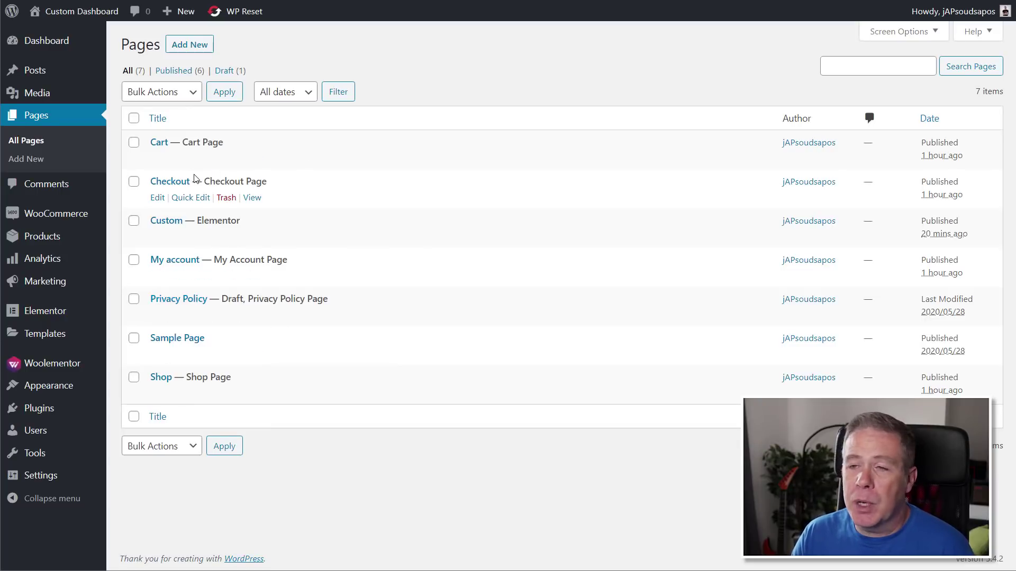
{"action": "left_click", "coordinate": [315, 238]}
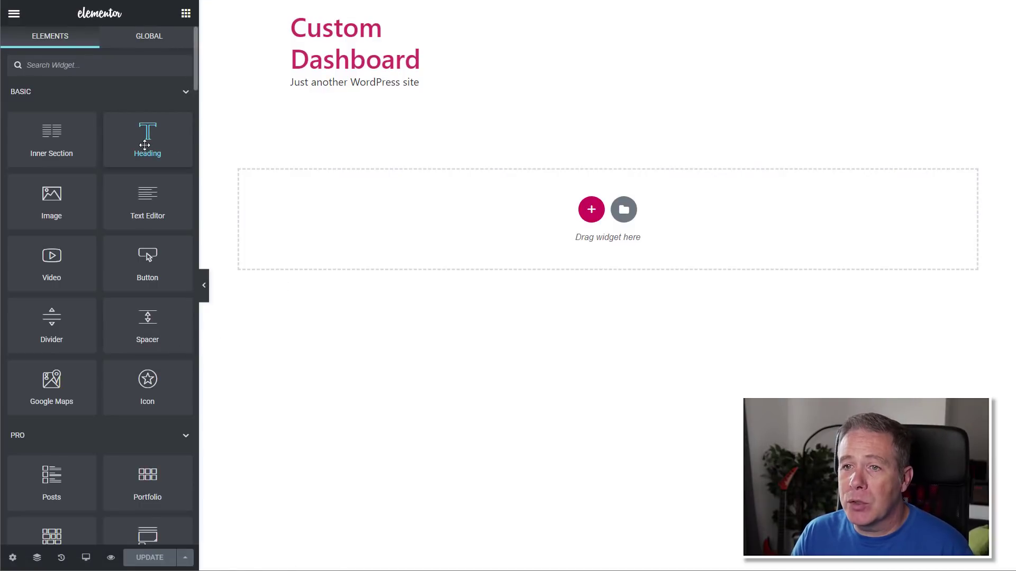
Step: Collapse the Basic, Pro, General, Site, Single and WooCommerce widget categories
{"action": "left_click", "coordinate": [185, 93]}
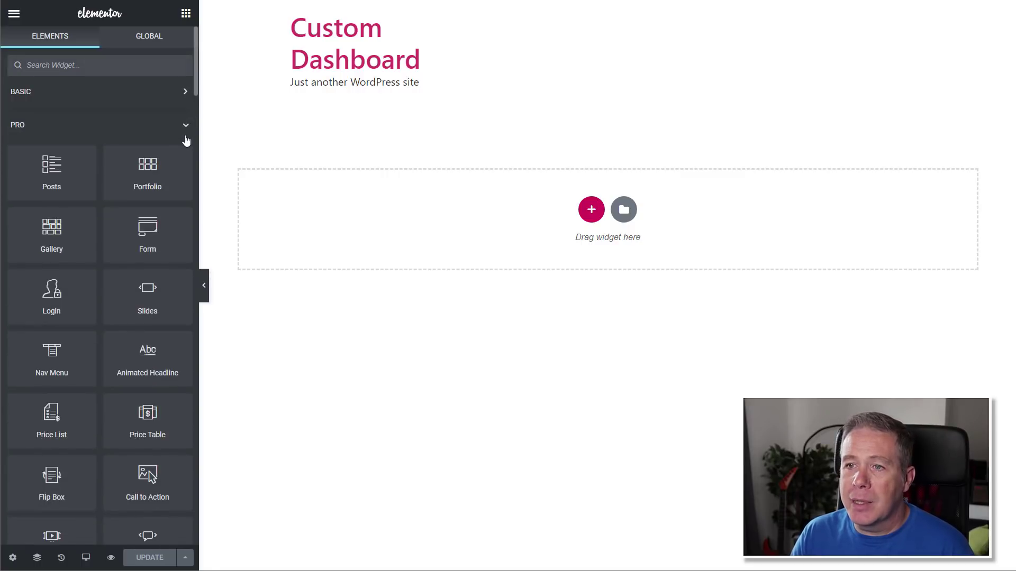
{"action": "left_click", "coordinate": [186, 127]}
{"action": "left_click", "coordinate": [186, 160]}
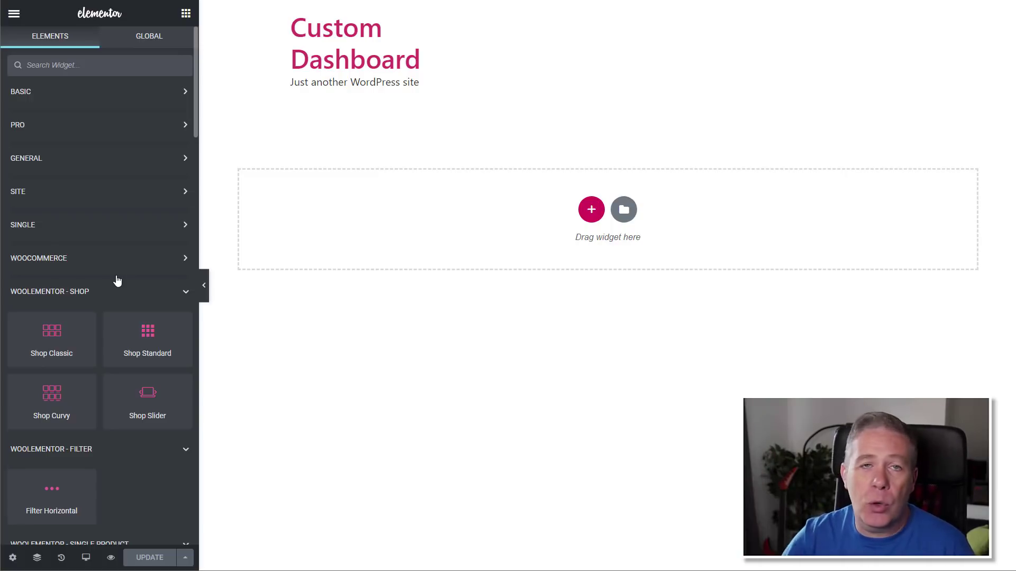
Step: Look through the Woolementor widget categories and add the Shop Classic widget to the empty page area
{"action": "scroll", "coordinate": [127, 270], "scroll_direction": "down", "scroll_amount": 3}
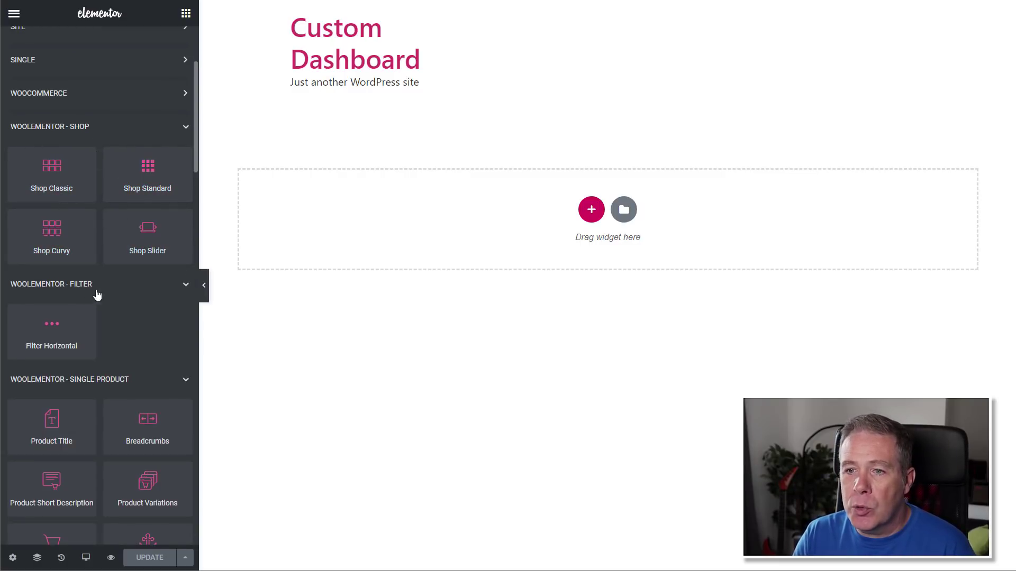
{"action": "scroll", "coordinate": [142, 300], "scroll_direction": "down", "scroll_amount": 3}
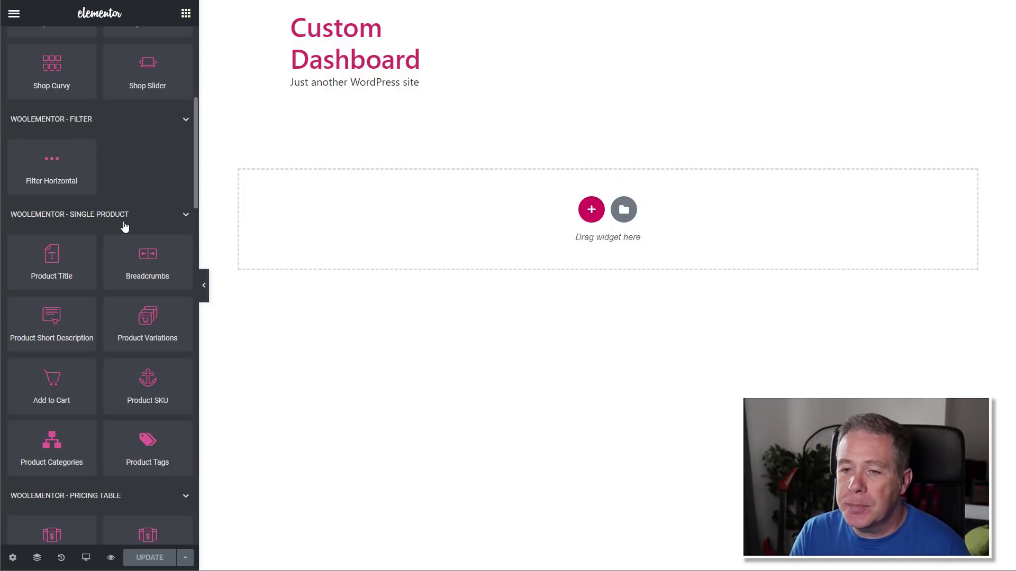
{"action": "scroll", "coordinate": [125, 227], "scroll_direction": "down", "scroll_amount": 3}
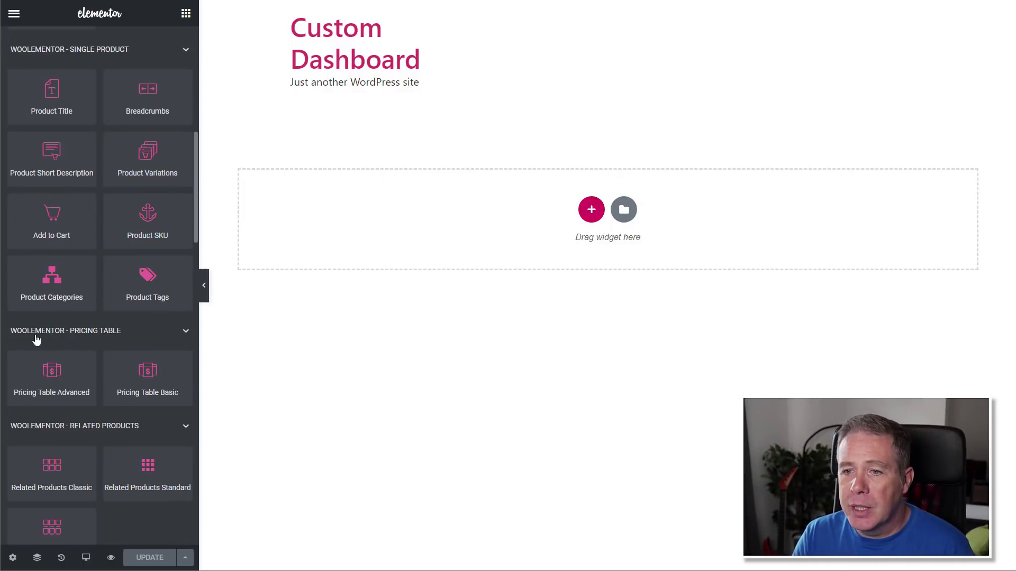
{"action": "scroll", "coordinate": [98, 342], "scroll_direction": "down", "scroll_amount": 2}
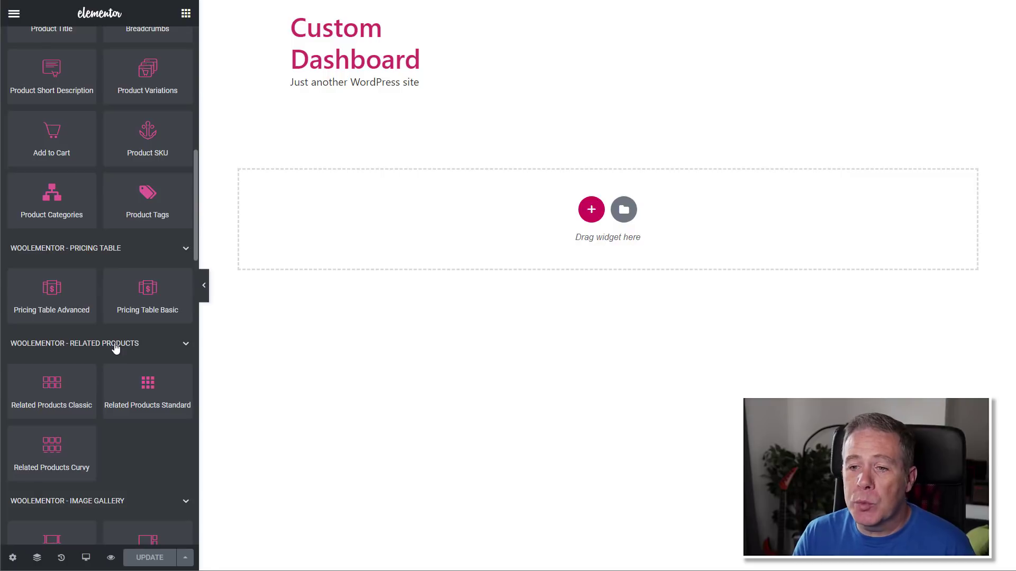
{"action": "scroll", "coordinate": [116, 348], "scroll_direction": "down", "scroll_amount": 6}
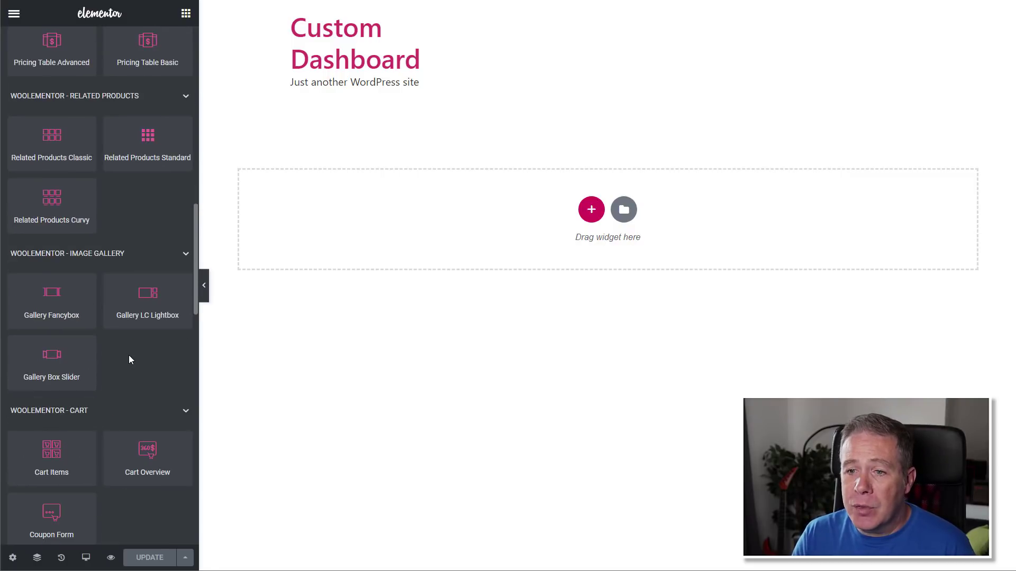
{"action": "scroll", "coordinate": [130, 360], "scroll_direction": "down", "scroll_amount": 4}
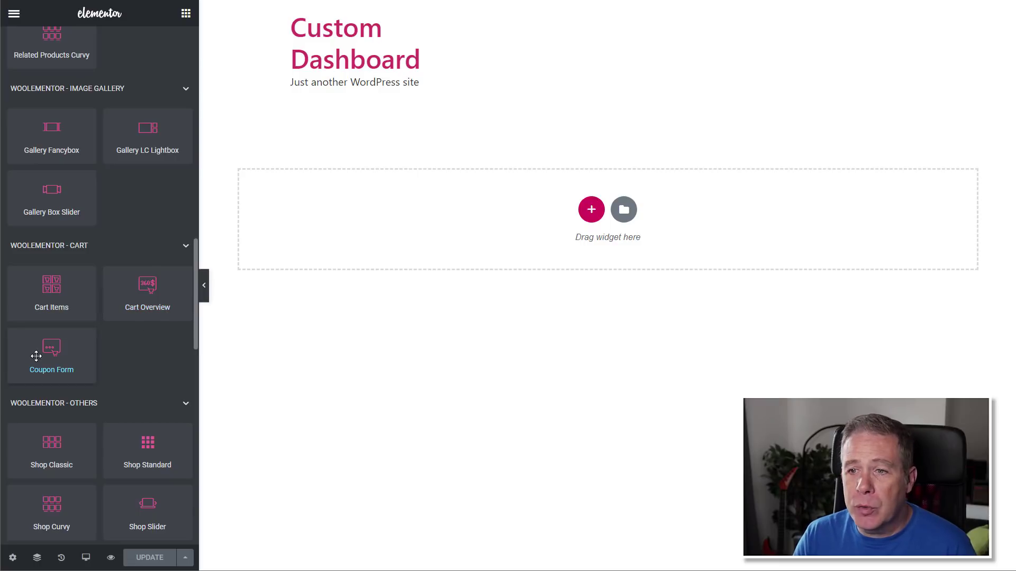
{"action": "scroll", "coordinate": [142, 356], "scroll_direction": "down", "scroll_amount": 4}
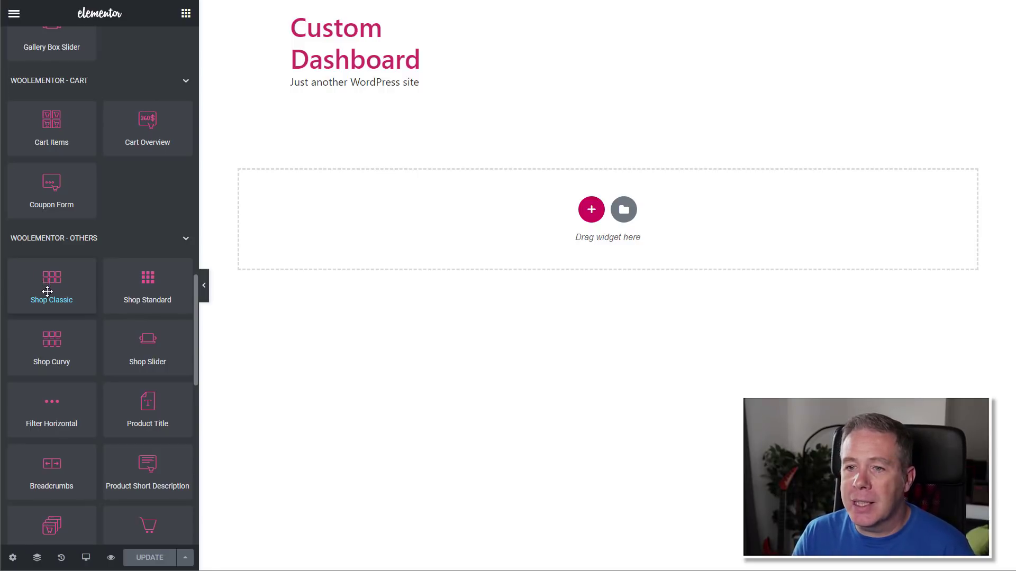
{"action": "left_click_drag", "start_coordinate": [47, 292], "coordinate": [349, 296]}
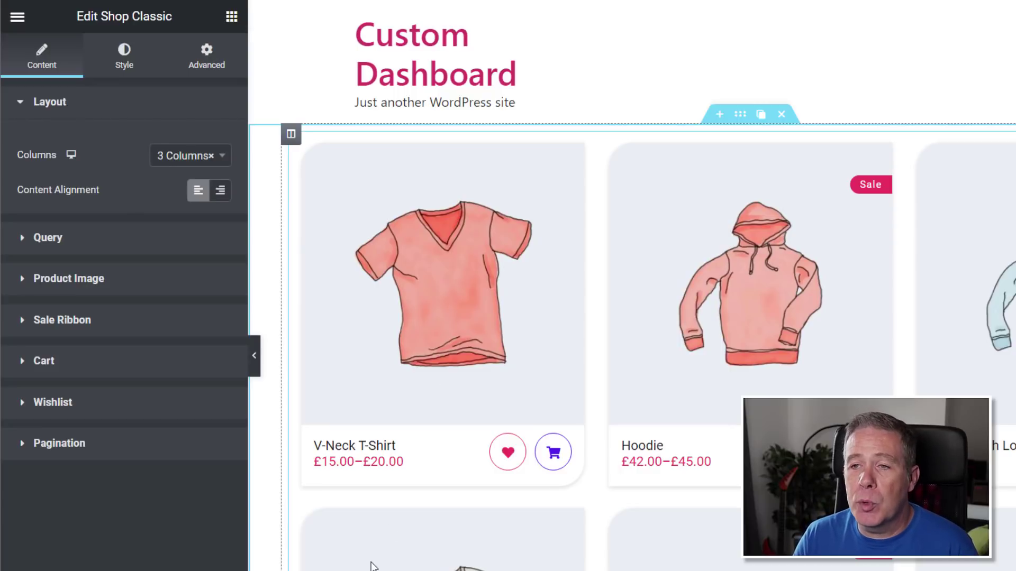
Step: Set the Shop Classic layout to 6 columns on desktop and align its content to the right
{"action": "left_click", "coordinate": [202, 156]}
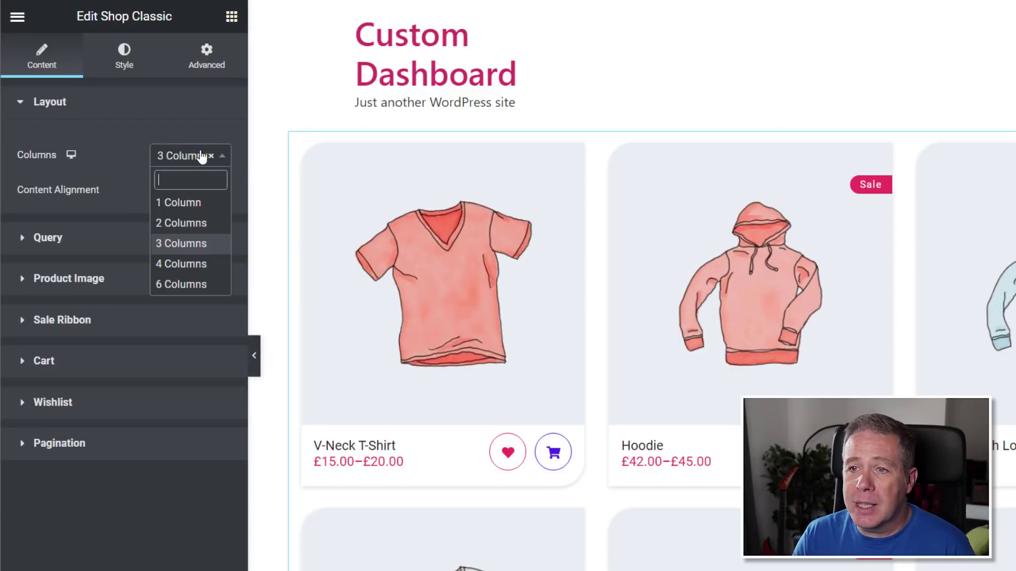
{"action": "left_click", "coordinate": [192, 285]}
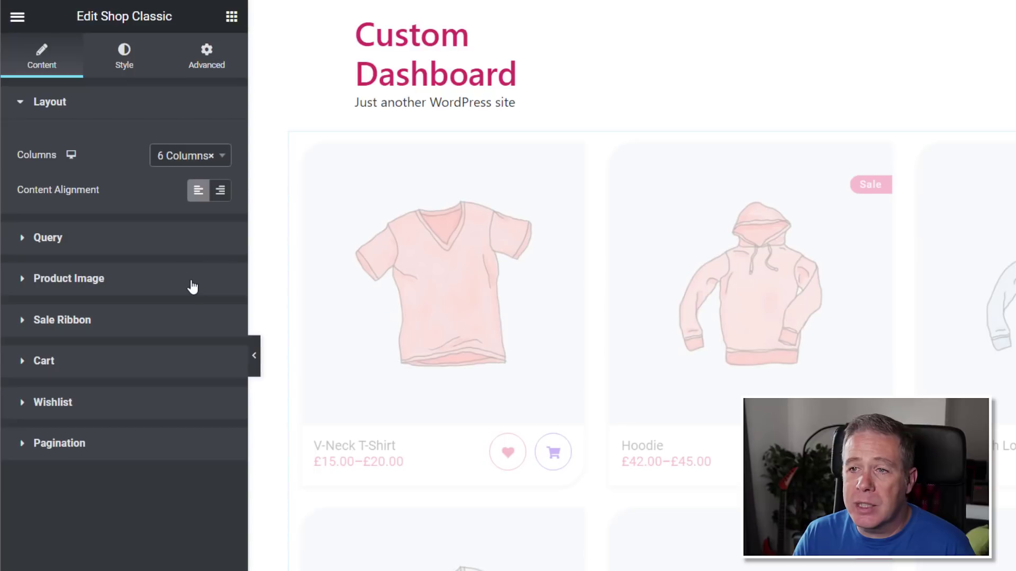
{"action": "mouse_move", "coordinate": [74, 158]}
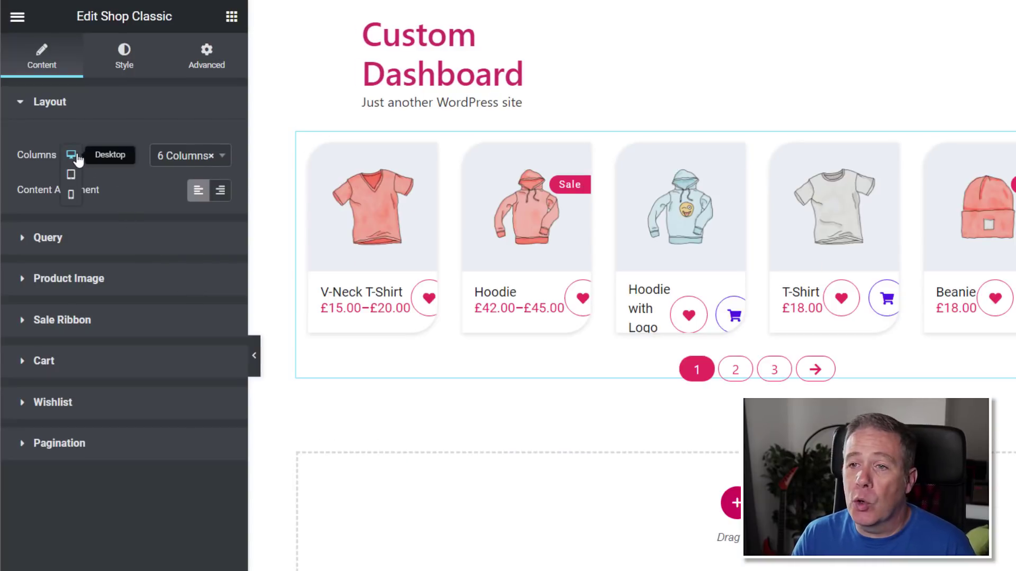
{"action": "left_click", "coordinate": [120, 104]}
{"action": "left_click", "coordinate": [165, 112]}
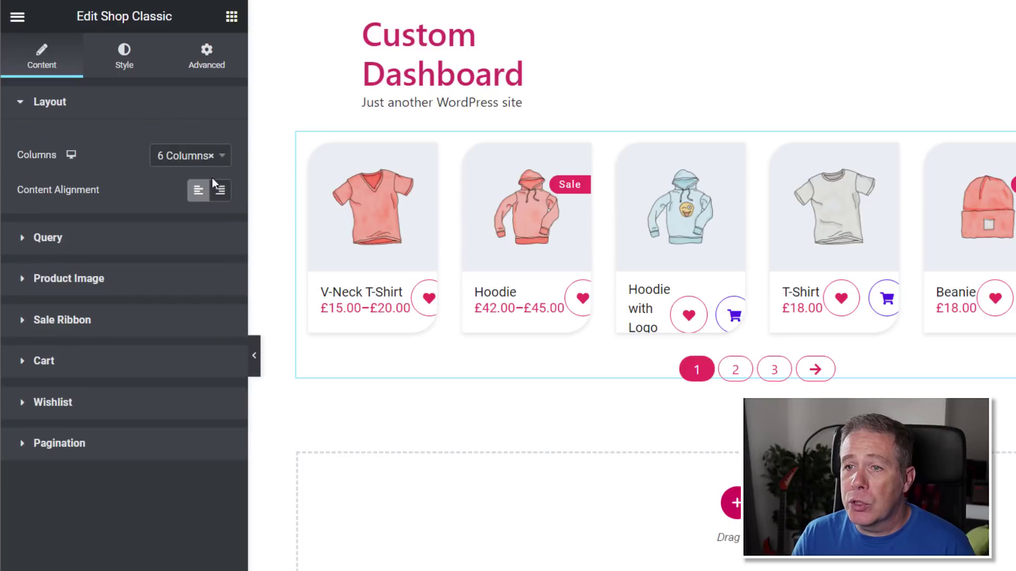
{"action": "left_click", "coordinate": [219, 188]}
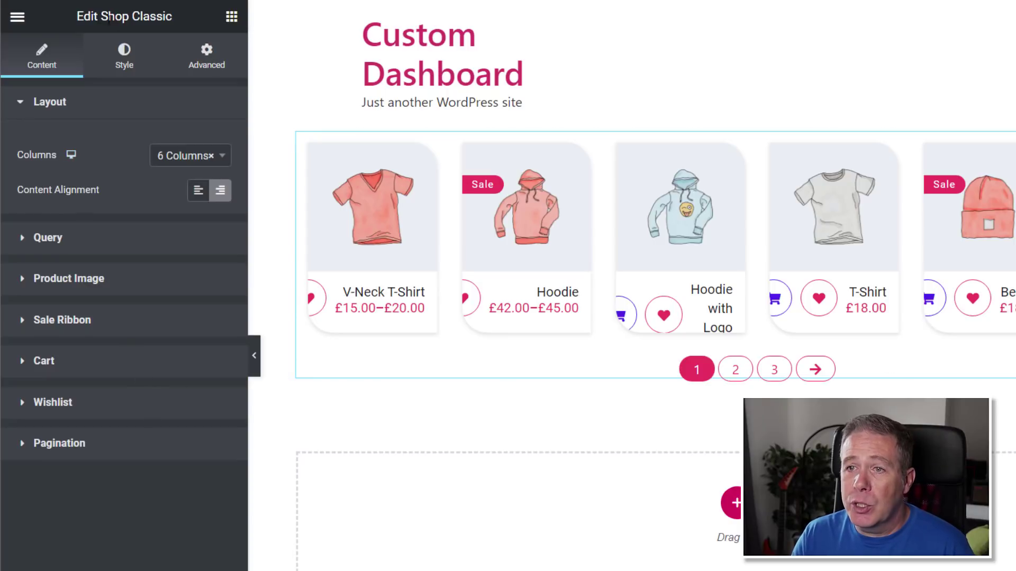
Step: Set the product title's typography size to 12 px in the Shop Classic widget's style settings
{"action": "left_click", "coordinate": [126, 59]}
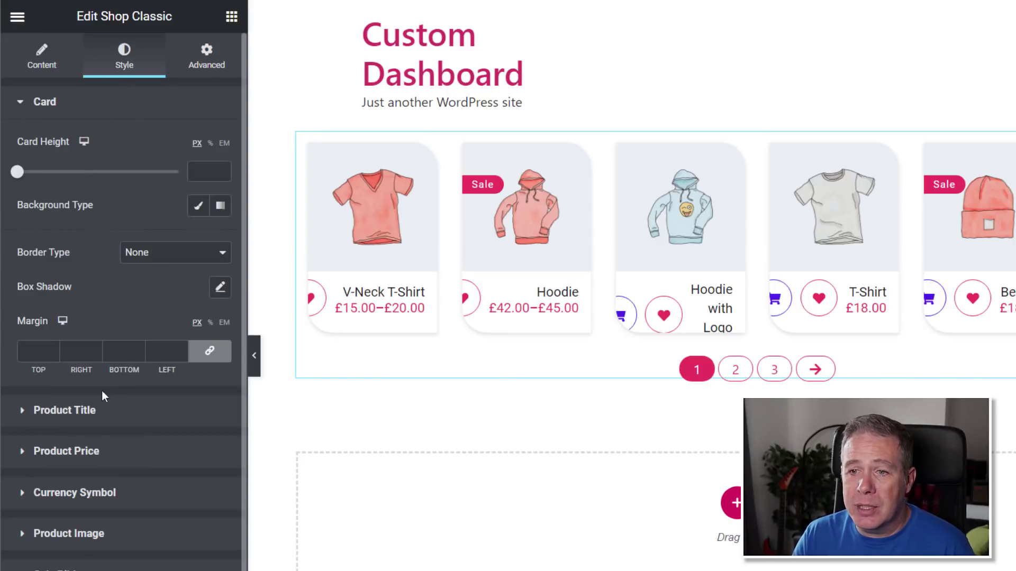
{"action": "left_click", "coordinate": [80, 412]}
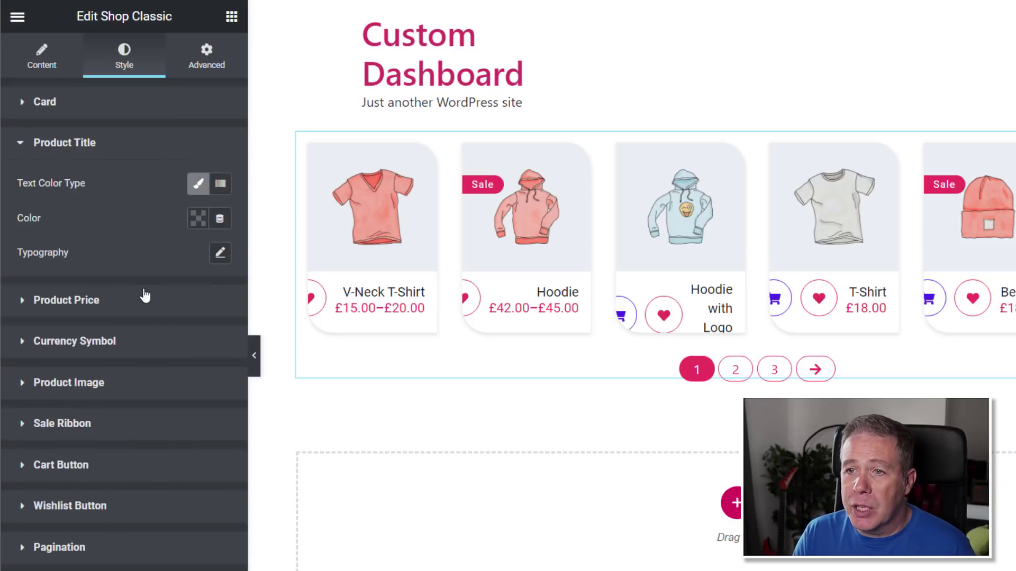
{"action": "left_click", "coordinate": [220, 254]}
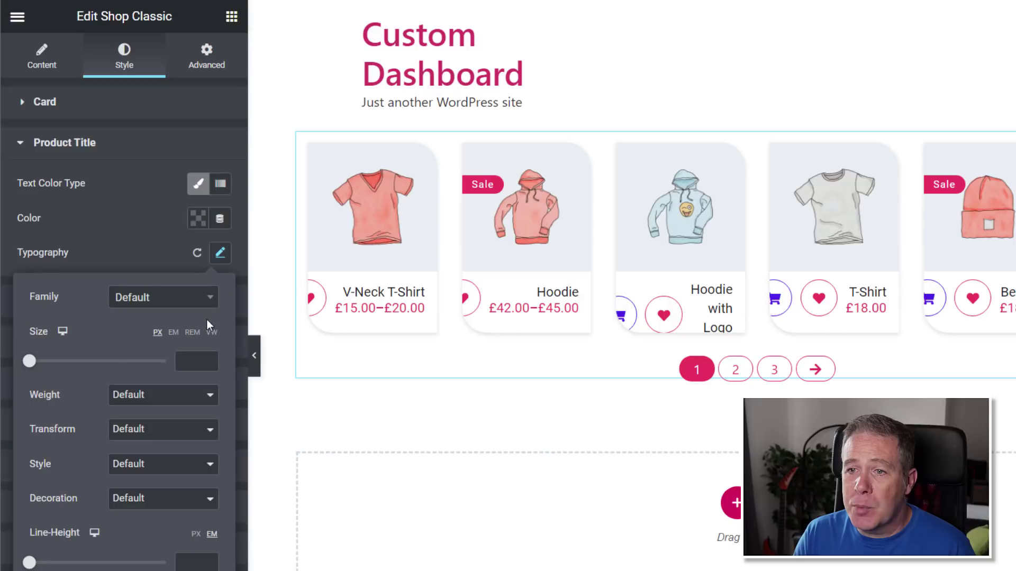
{"action": "left_click_drag", "start_coordinate": [29, 361], "coordinate": [36, 363]}
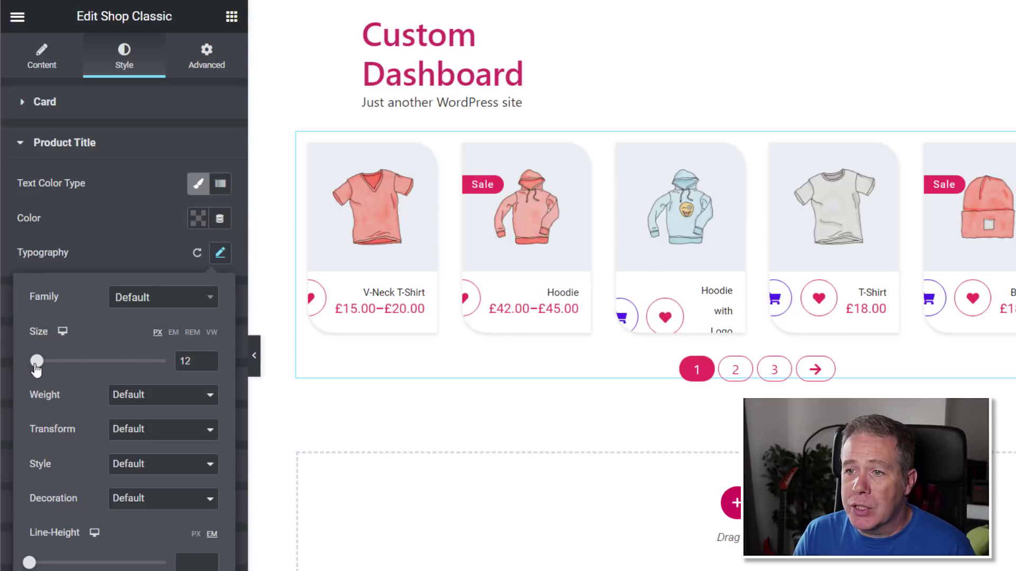
{"action": "left_click", "coordinate": [119, 261]}
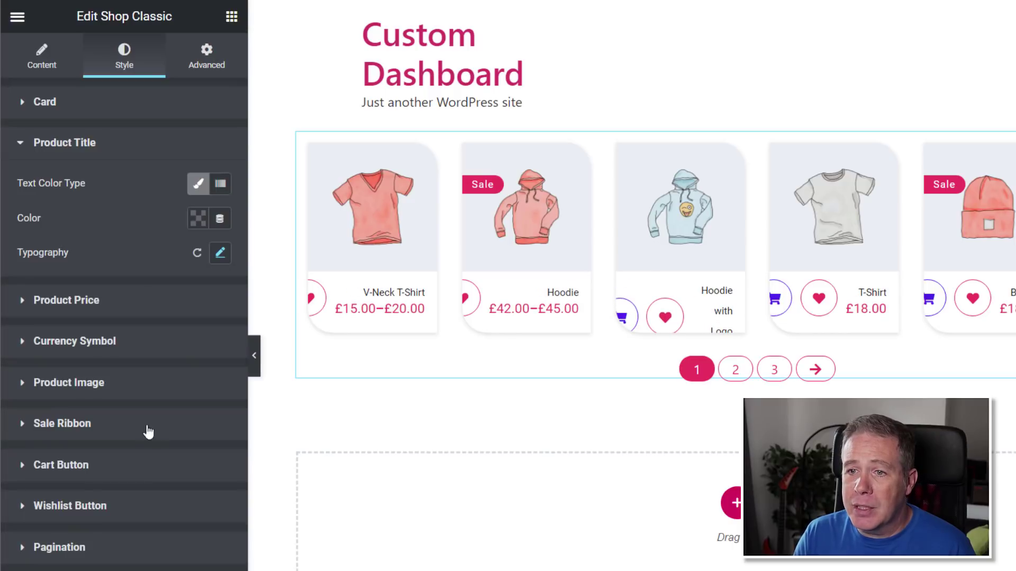
Step: Set the product price's typography size to 11 px
{"action": "left_click", "coordinate": [78, 300]}
{"action": "left_click", "coordinate": [220, 260]}
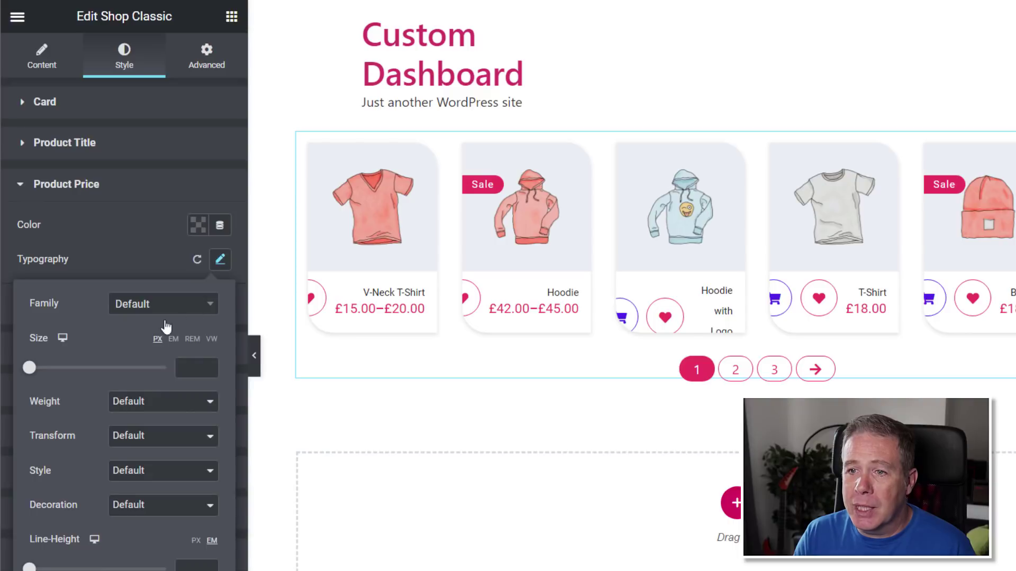
{"action": "left_click_drag", "start_coordinate": [29, 369], "coordinate": [35, 372]}
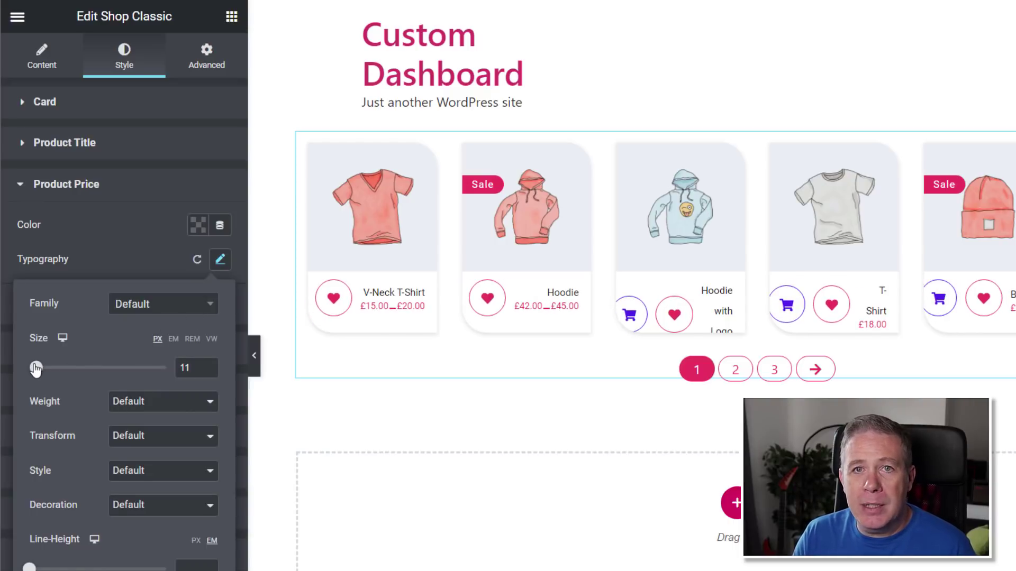
{"action": "left_click", "coordinate": [133, 202]}
Step: Set the Shop Classic widget's layout to 3 columns
{"action": "left_click", "coordinate": [64, 103]}
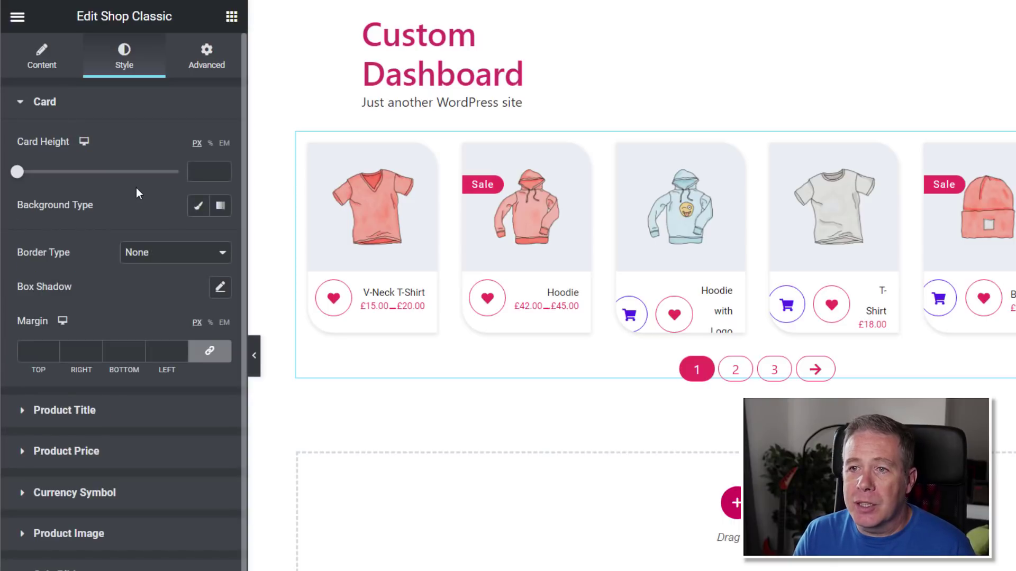
{"action": "left_click", "coordinate": [53, 68]}
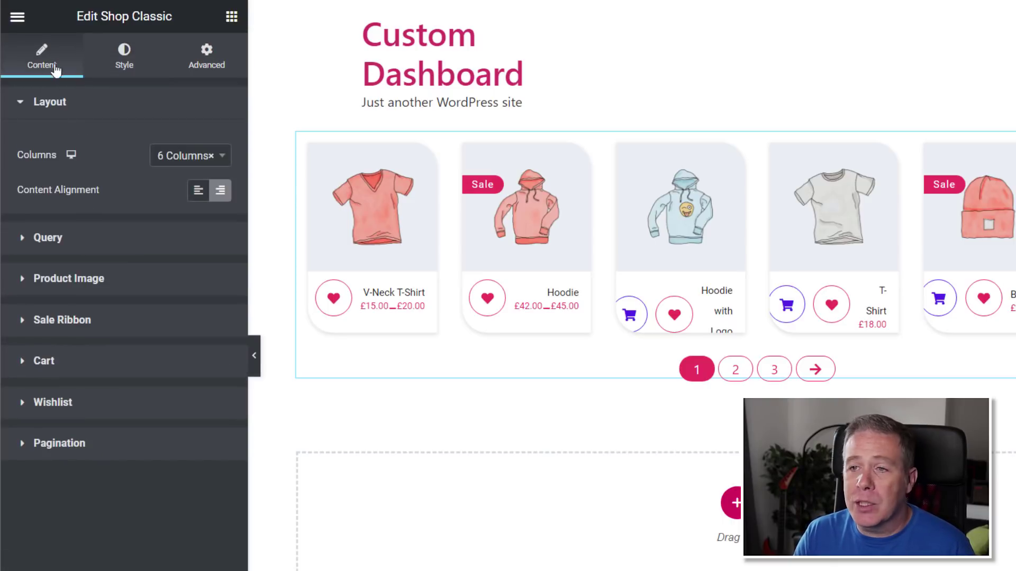
{"action": "left_click", "coordinate": [221, 156]}
{"action": "left_click", "coordinate": [192, 244]}
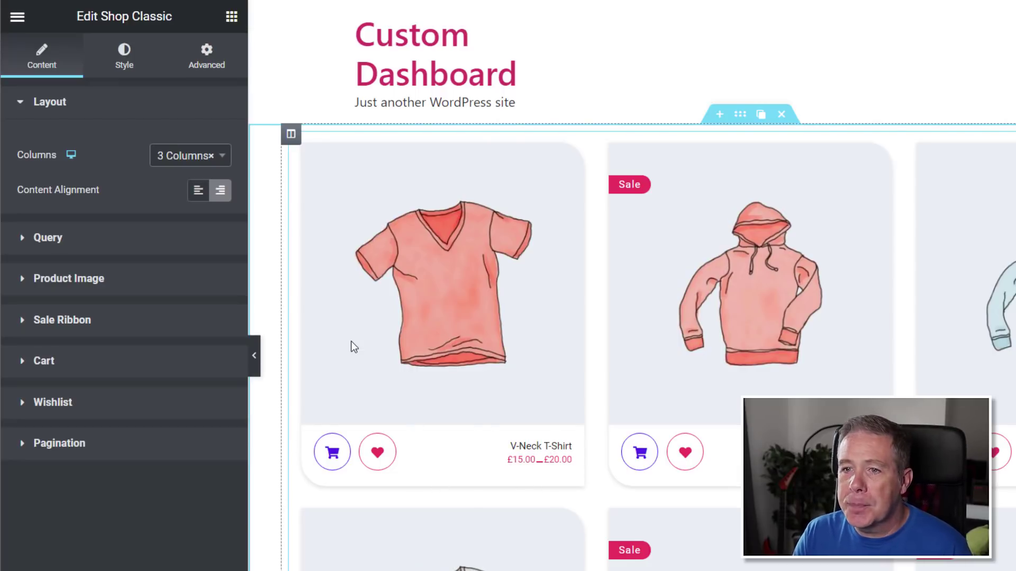
Step: Enable the custom query for the Shop Classic widget and view the product categories available for filtering
{"action": "left_click", "coordinate": [49, 240]}
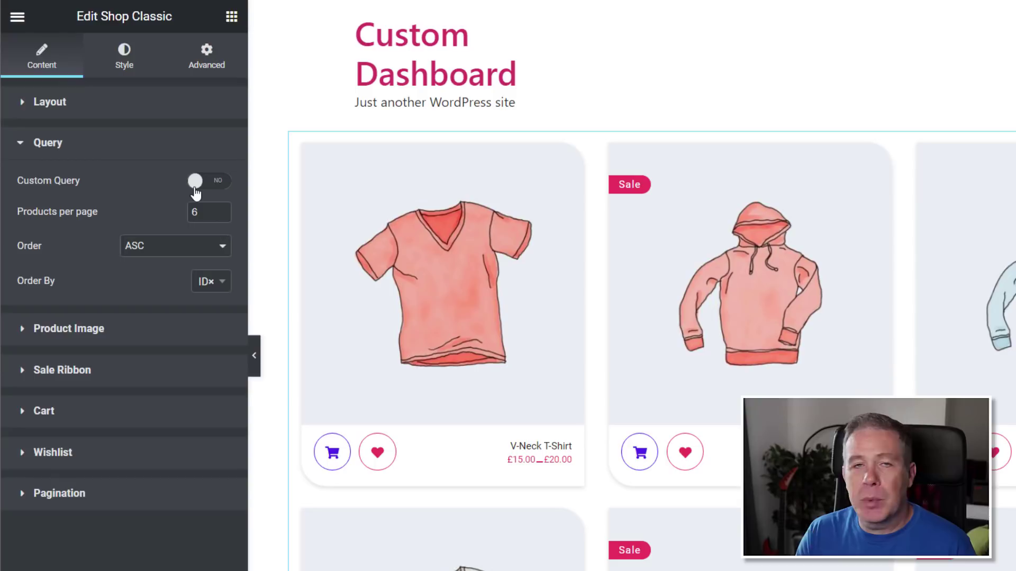
{"action": "left_click", "coordinate": [211, 182]}
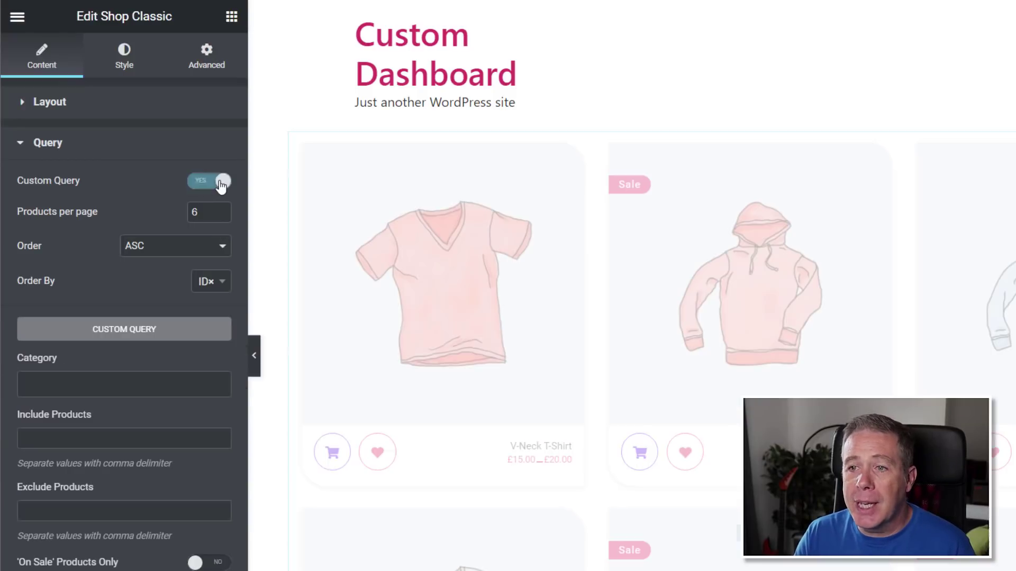
{"action": "scroll", "coordinate": [127, 267], "scroll_direction": "down", "scroll_amount": 2}
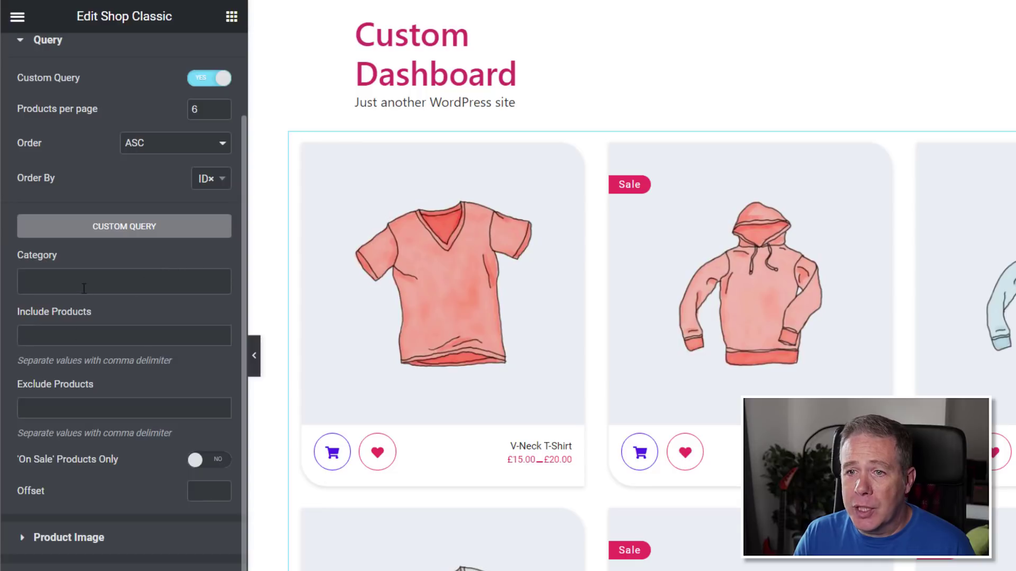
{"action": "left_click", "coordinate": [132, 286]}
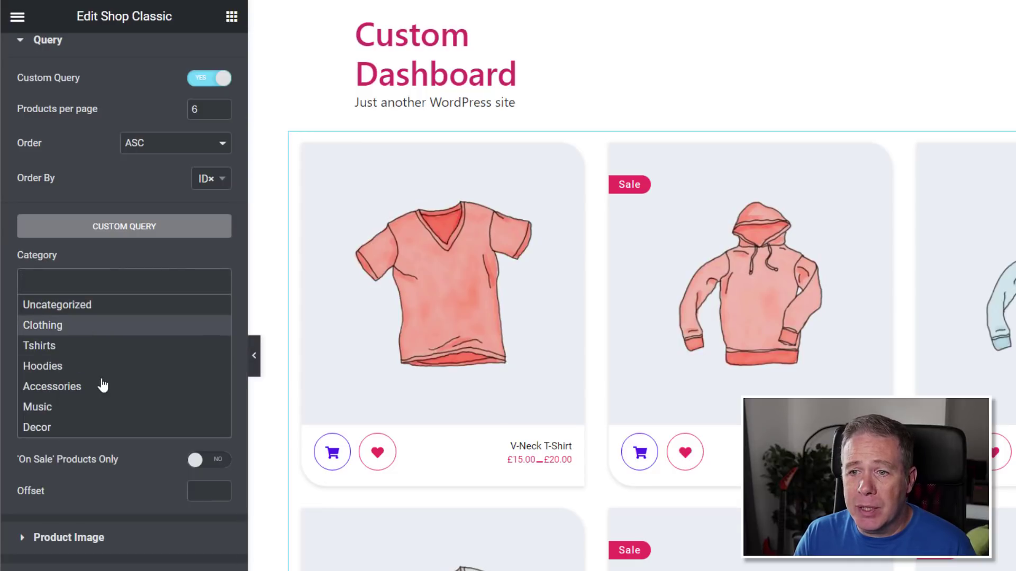
{"action": "left_click", "coordinate": [102, 368]}
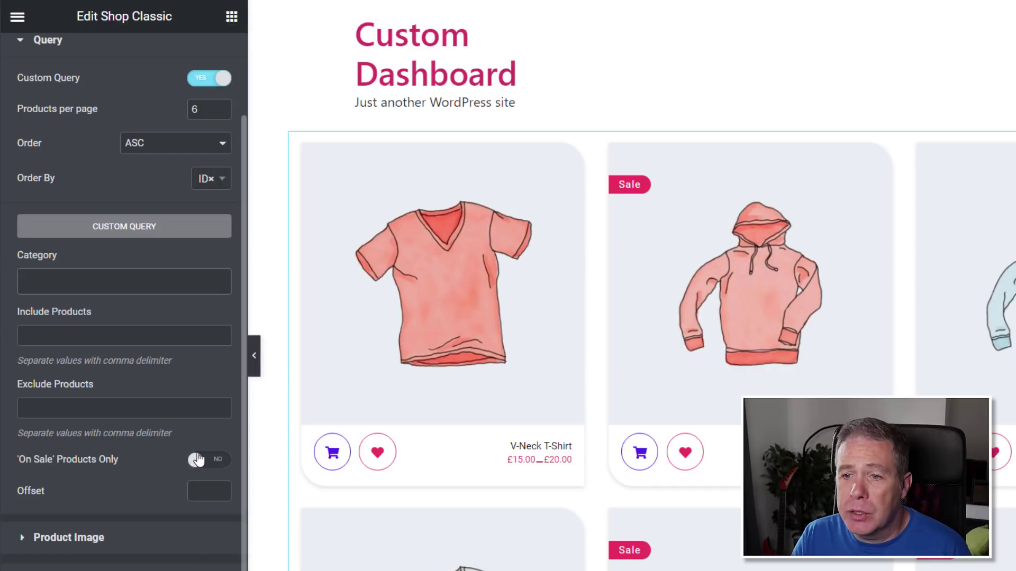
Step: Limit the Shop Classic custom query to on-sale products and set its offset to 1
{"action": "left_click", "coordinate": [218, 461]}
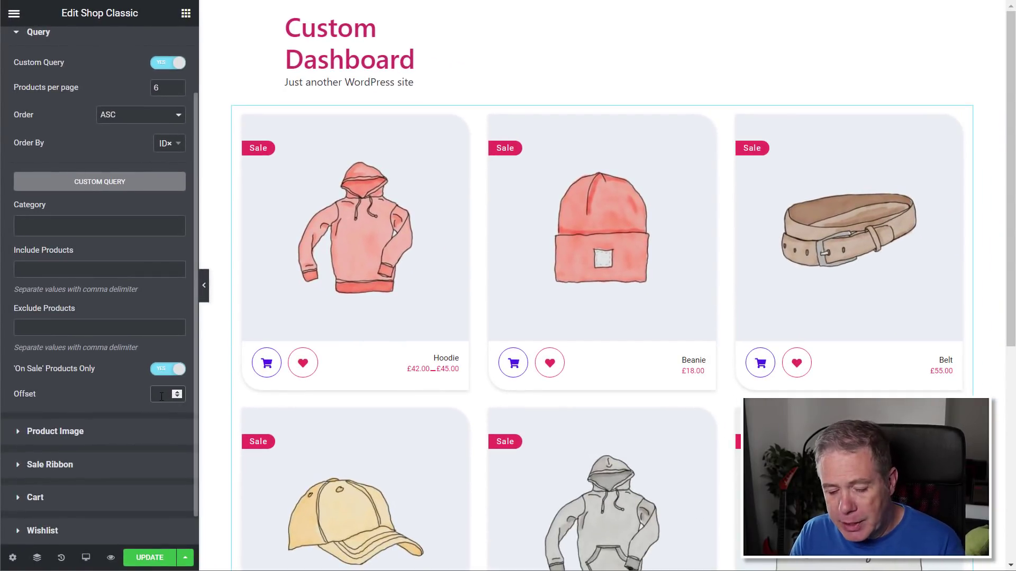
{"action": "left_click", "coordinate": [162, 396]}
{"action": "type", "text": "1"}
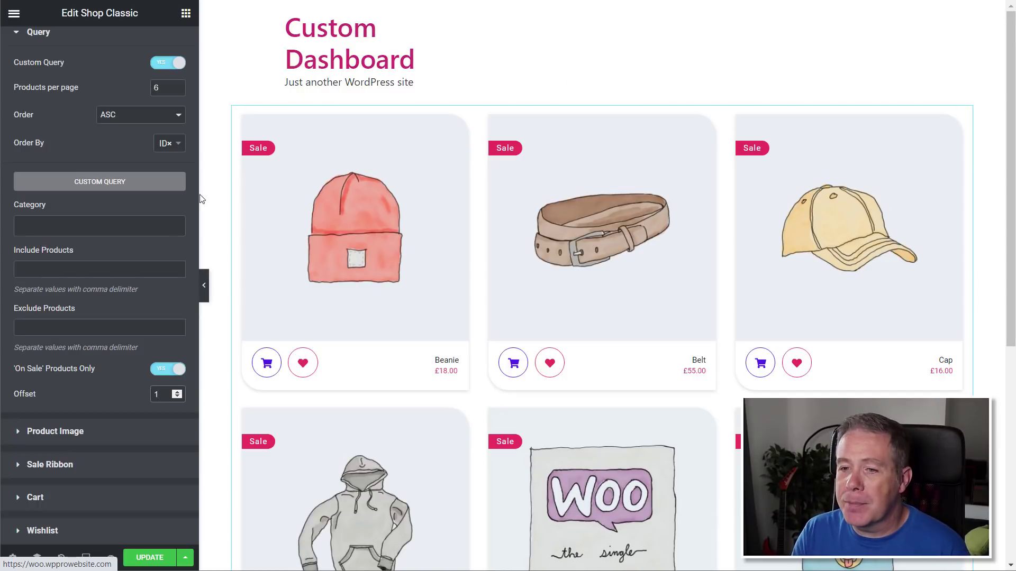
{"action": "scroll", "coordinate": [372, 383], "scroll_direction": "down", "scroll_amount": 1}
{"action": "scroll", "coordinate": [372, 384], "scroll_direction": "down", "scroll_amount": 3}
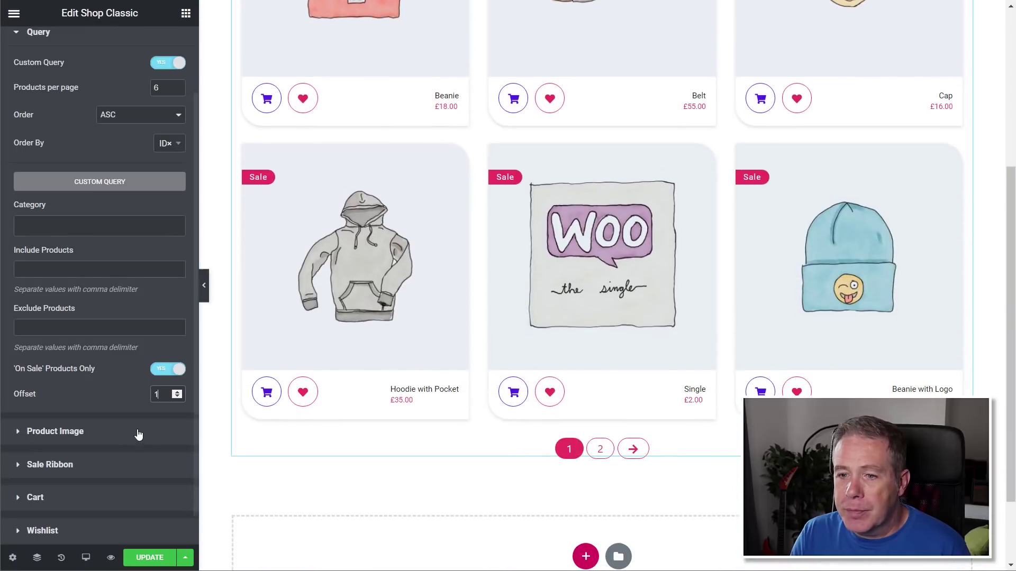
Step: Hide the Shop Classic product images, show them again, and view the image's on-click options
{"action": "left_click", "coordinate": [73, 430]}
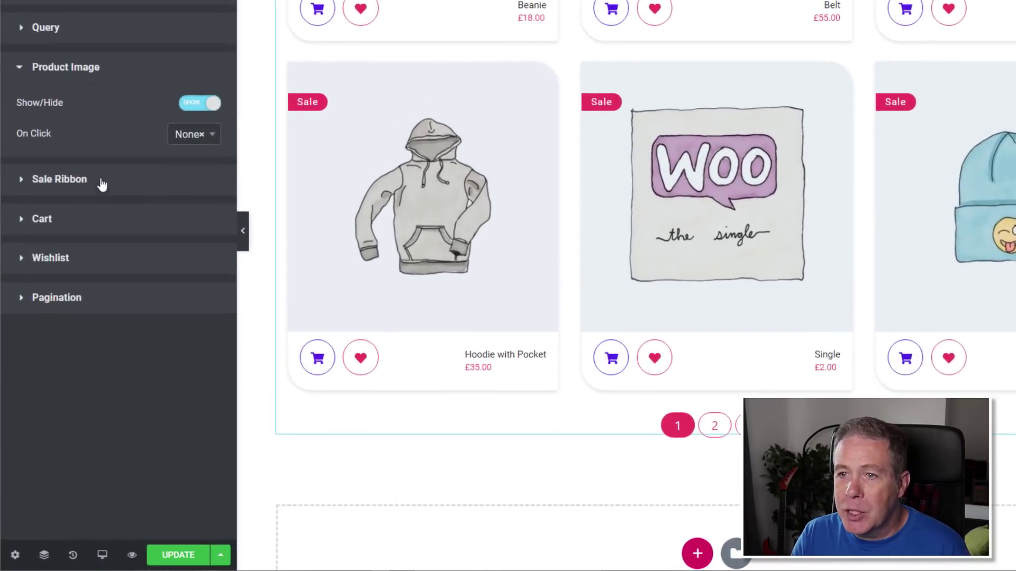
{"action": "left_click", "coordinate": [162, 175]}
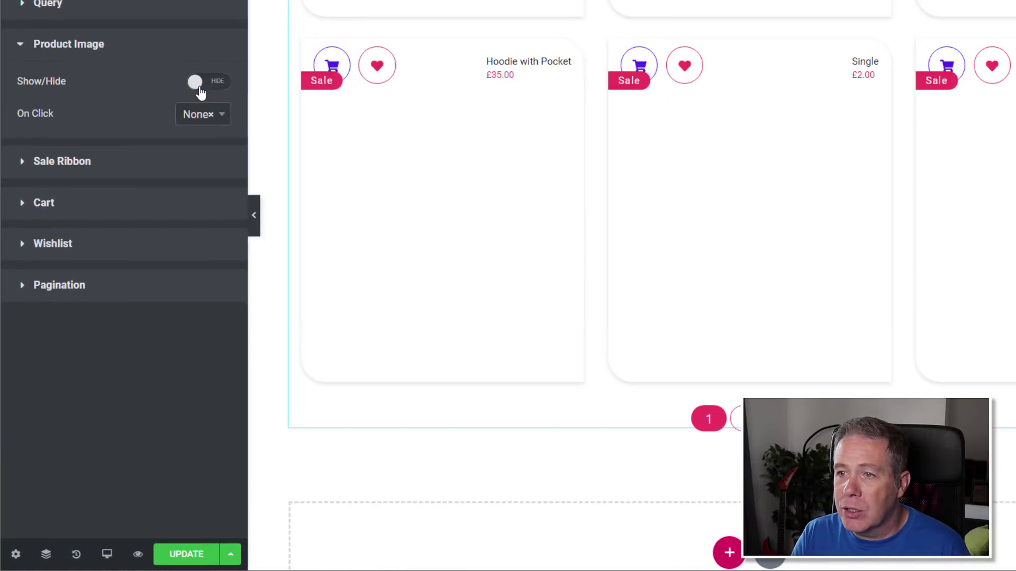
{"action": "left_click", "coordinate": [223, 82]}
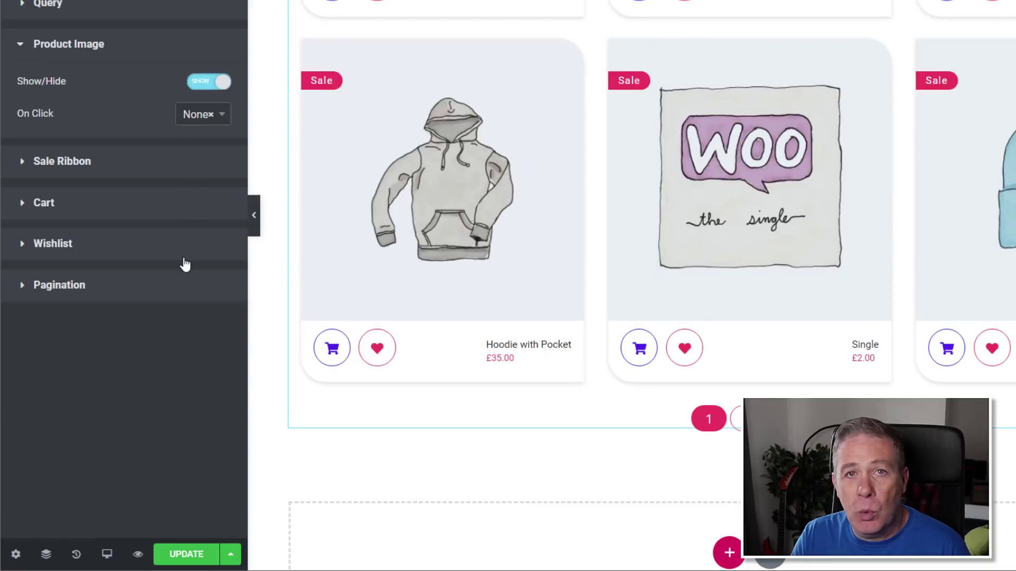
{"action": "scroll", "coordinate": [475, 291], "scroll_direction": "up", "scroll_amount": 5}
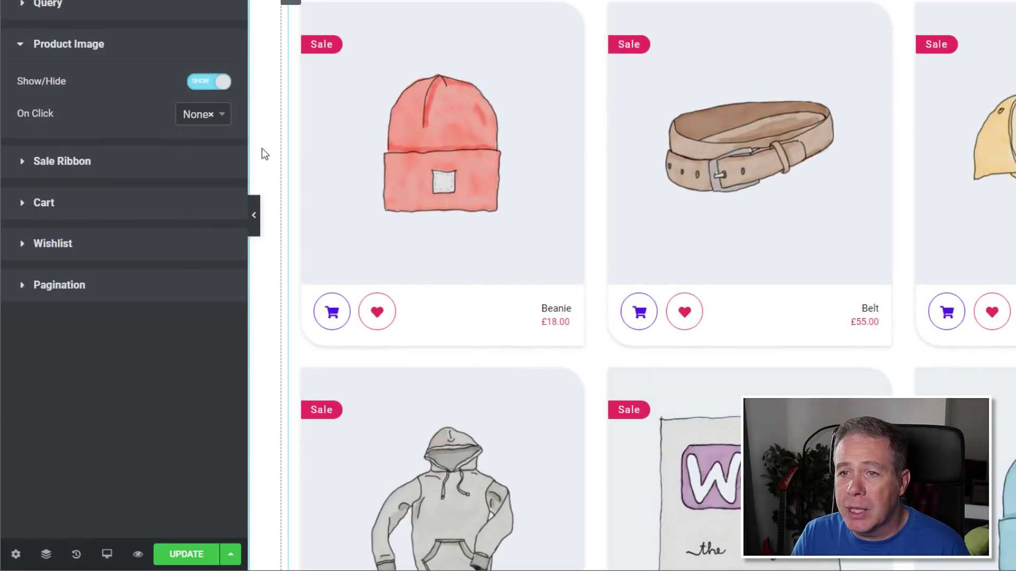
{"action": "left_click", "coordinate": [222, 118]}
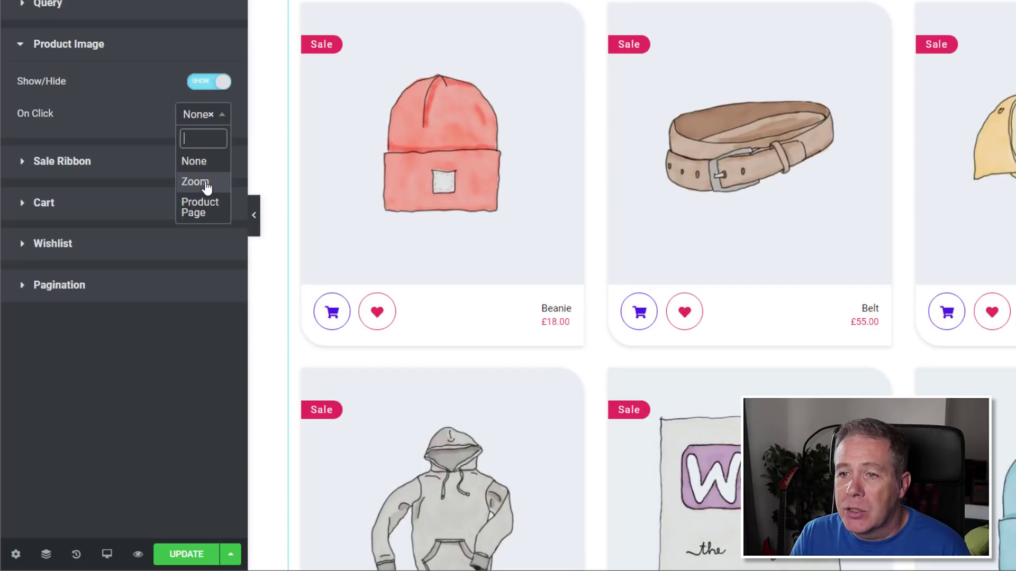
{"action": "left_click", "coordinate": [162, 357]}
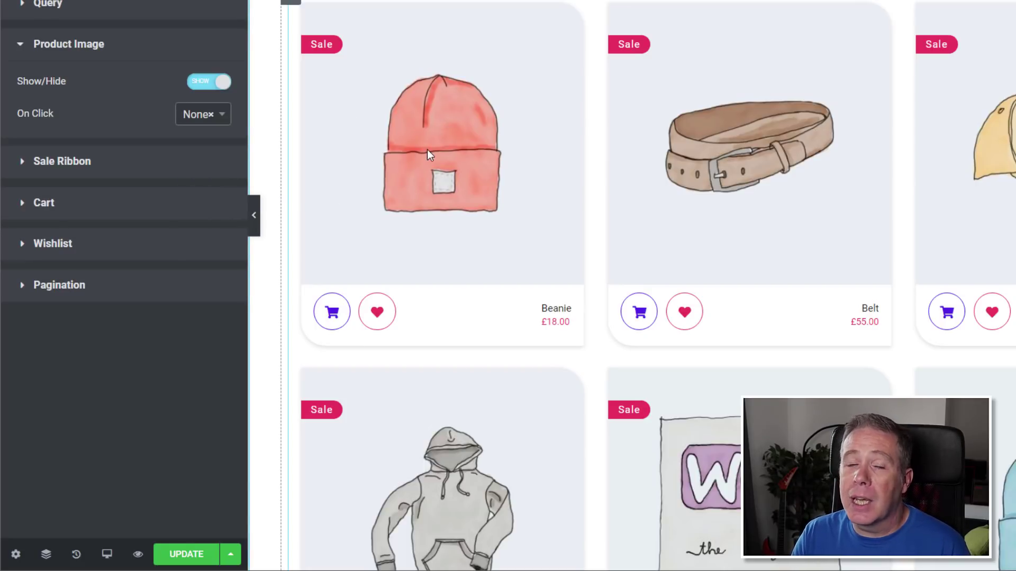
Step: Hide and restore the cart button on the product cards, and do the same with the wishlist button
{"action": "left_click", "coordinate": [65, 195]}
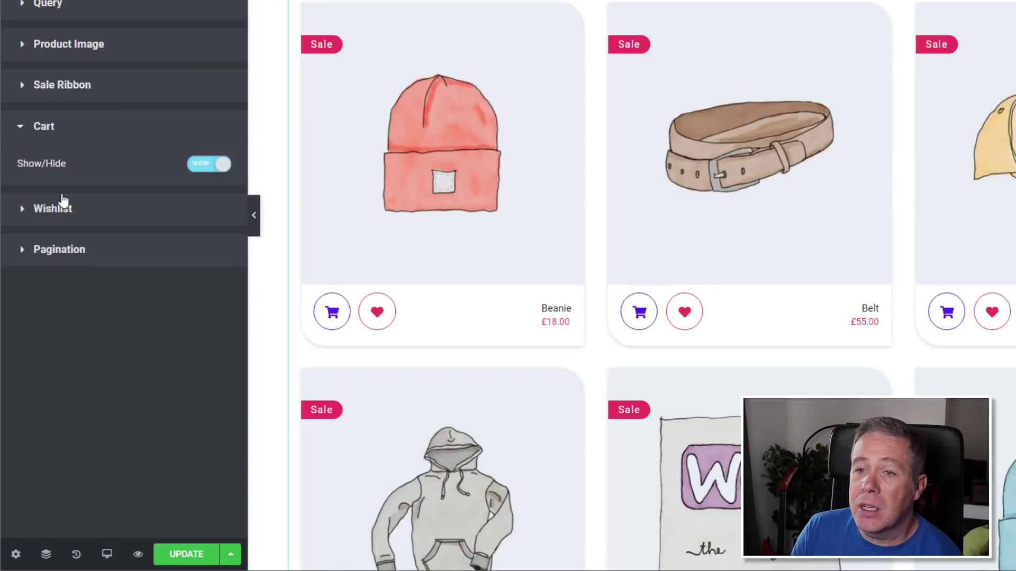
{"action": "left_click", "coordinate": [206, 169]}
{"action": "left_click", "coordinate": [217, 168]}
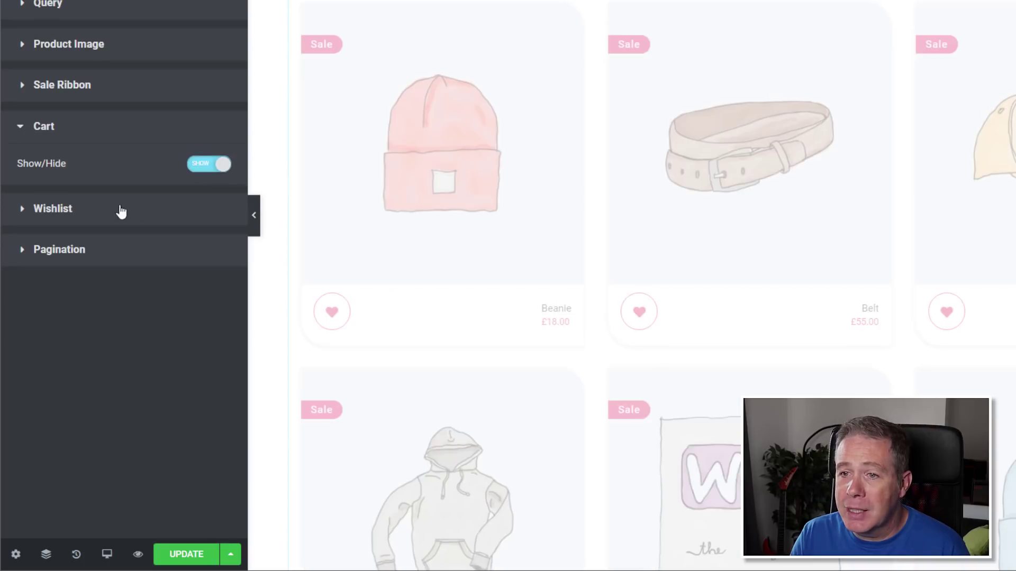
{"action": "left_click", "coordinate": [63, 210]}
{"action": "left_click", "coordinate": [207, 210]}
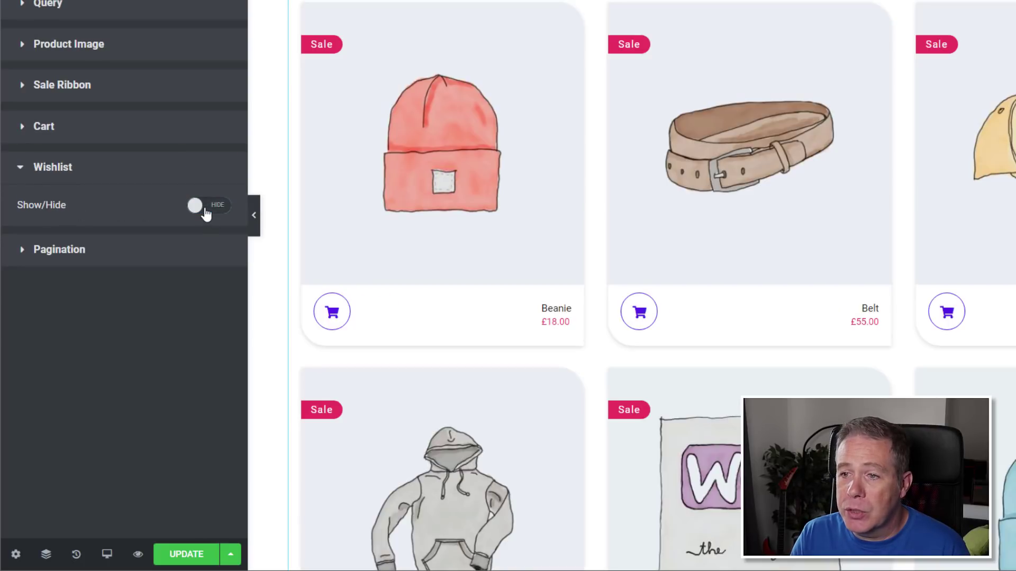
{"action": "left_click", "coordinate": [221, 209]}
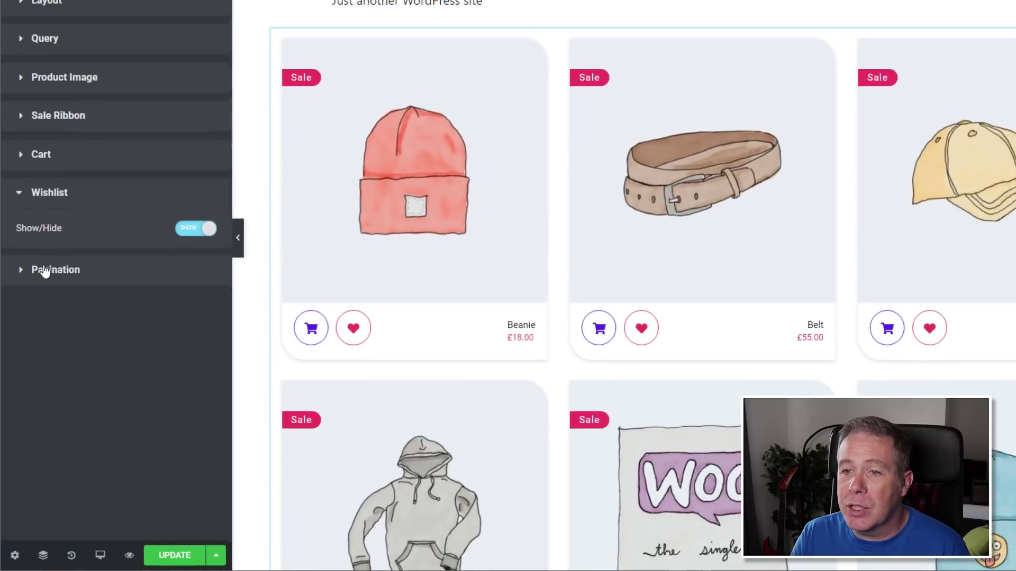
Step: Review the Shop Classic widget's pagination setting and its style options against the product grid
{"action": "left_click", "coordinate": [45, 270]}
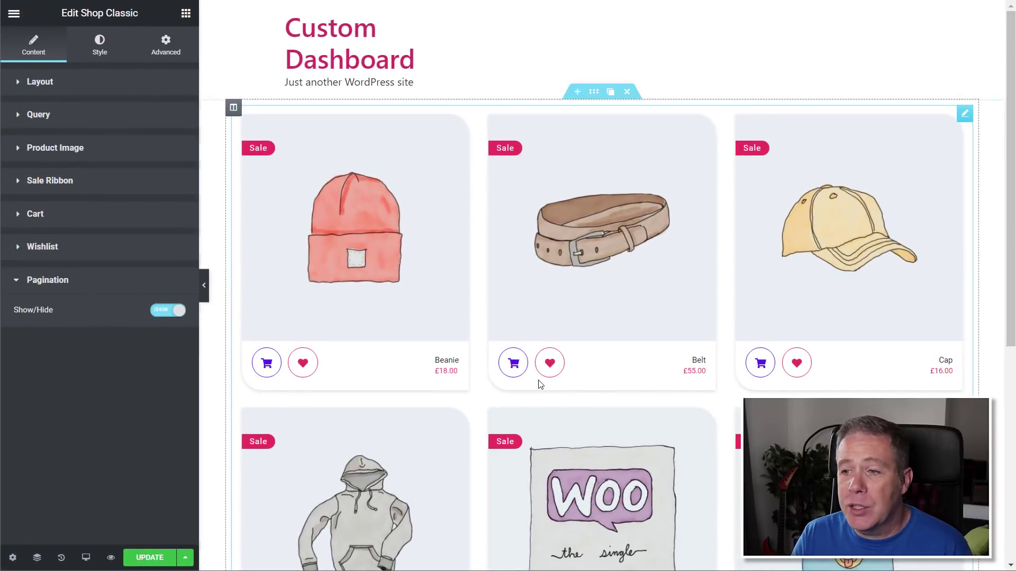
{"action": "scroll", "coordinate": [539, 384], "scroll_direction": "down", "scroll_amount": 5}
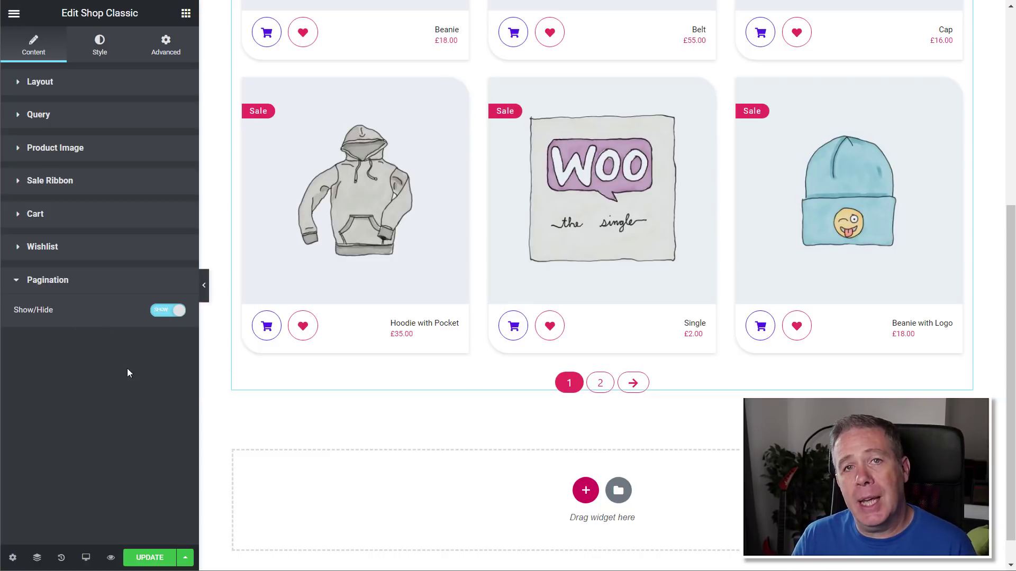
{"action": "left_click", "coordinate": [105, 49]}
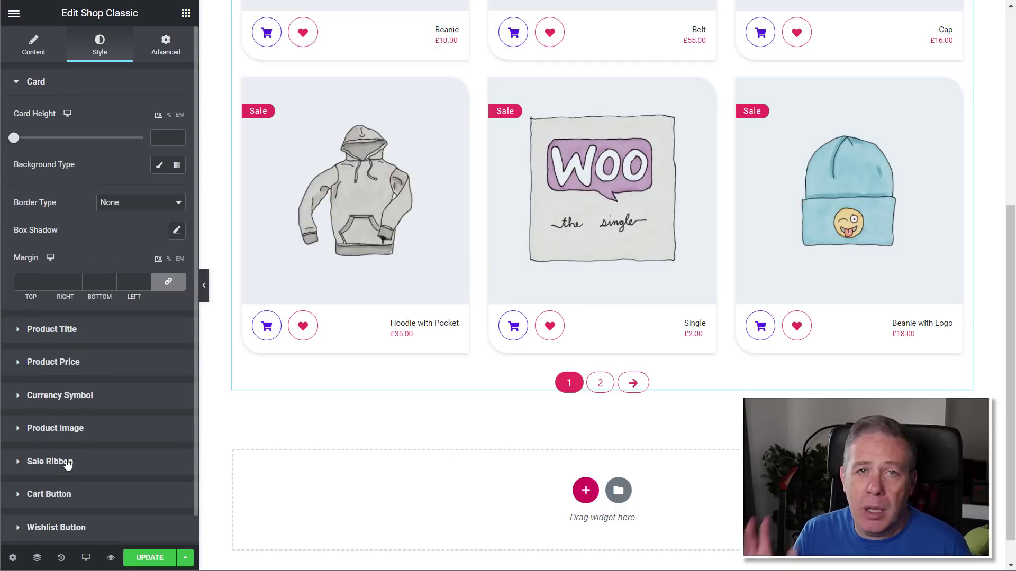
{"action": "scroll", "coordinate": [883, 286], "scroll_direction": "up", "scroll_amount": 5}
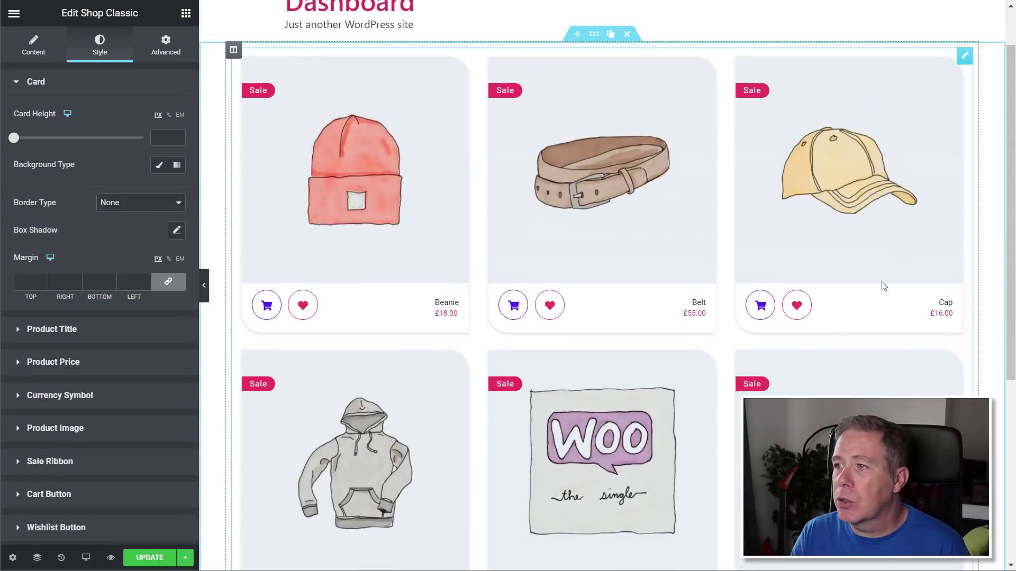
{"action": "scroll", "coordinate": [884, 286], "scroll_direction": "up", "scroll_amount": 1}
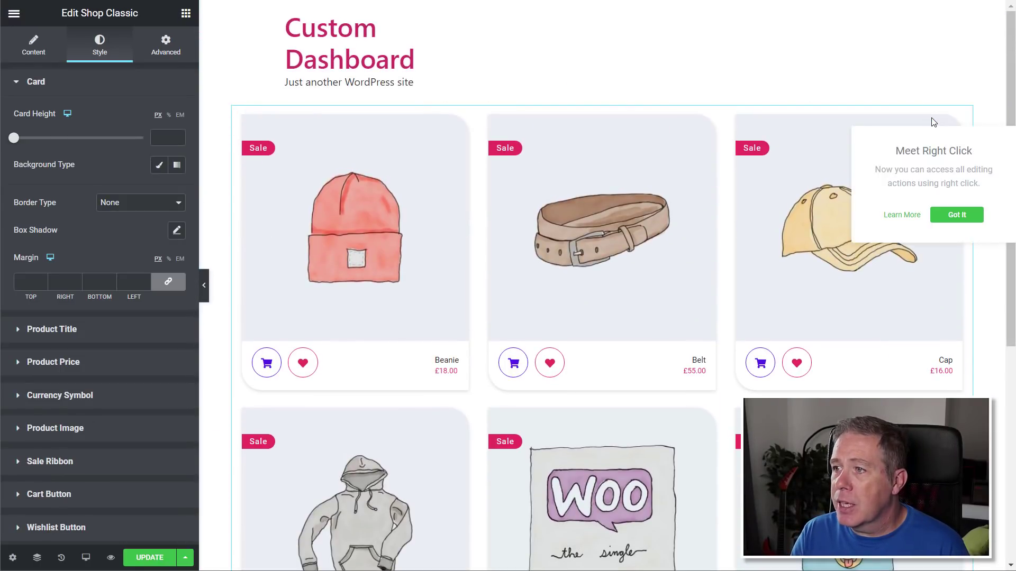
Step: Replace the Shop Classic widget with a Shop Standard widget and delete the leftover empty section above it
{"action": "left_click", "coordinate": [960, 216]}
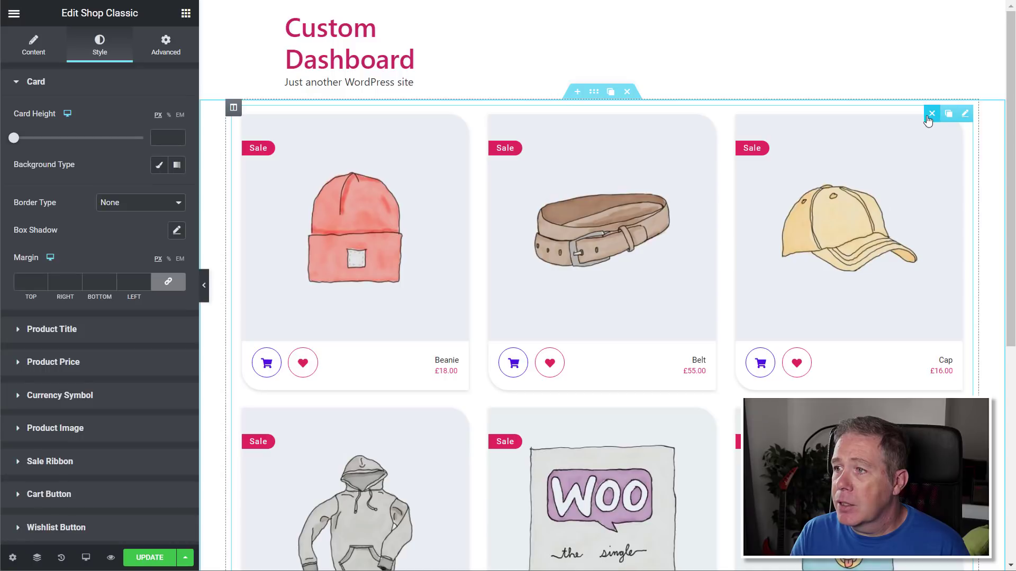
{"action": "left_click", "coordinate": [931, 114]}
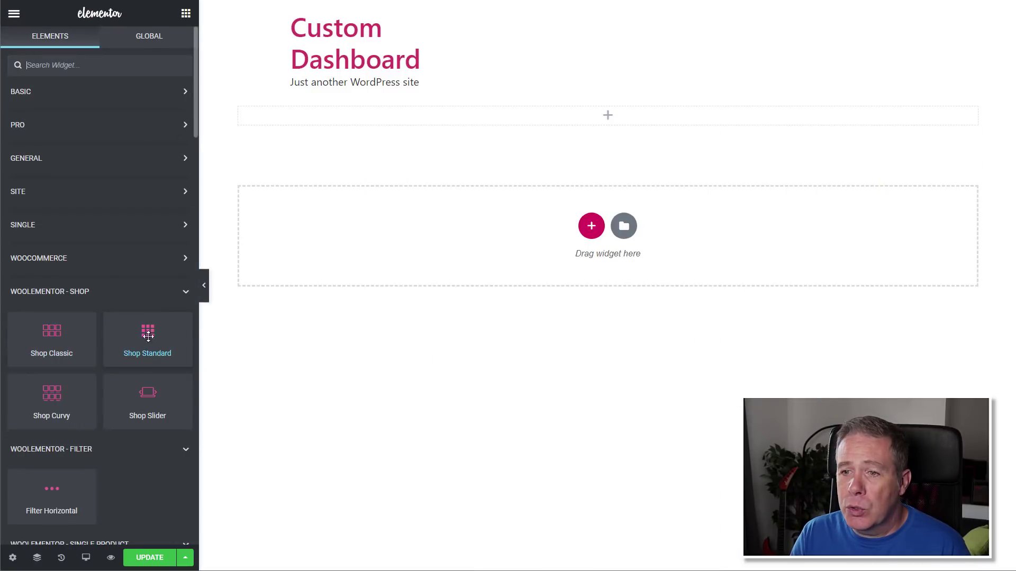
{"action": "left_click_drag", "start_coordinate": [148, 337], "coordinate": [362, 248]}
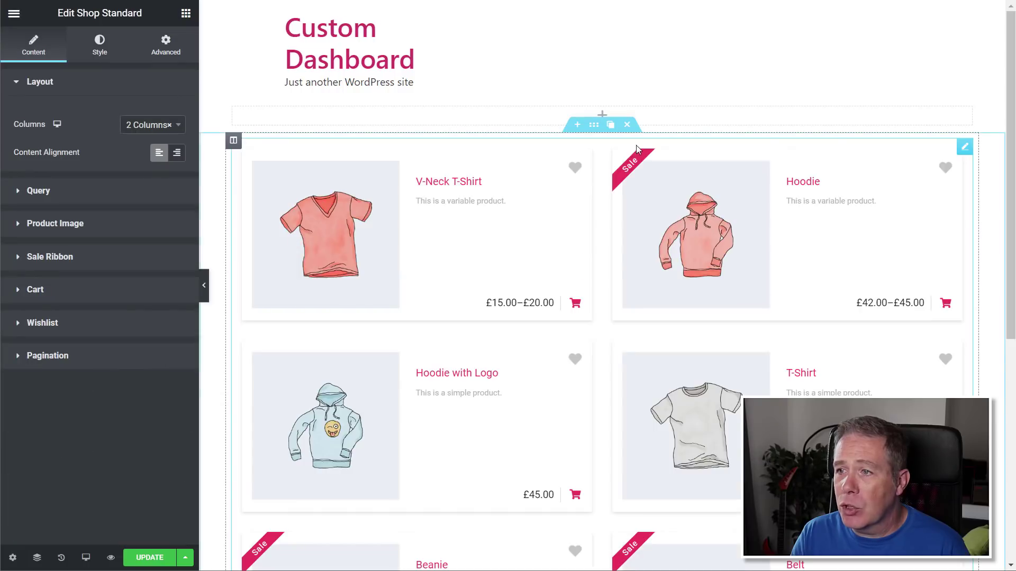
{"action": "left_click", "coordinate": [628, 103]}
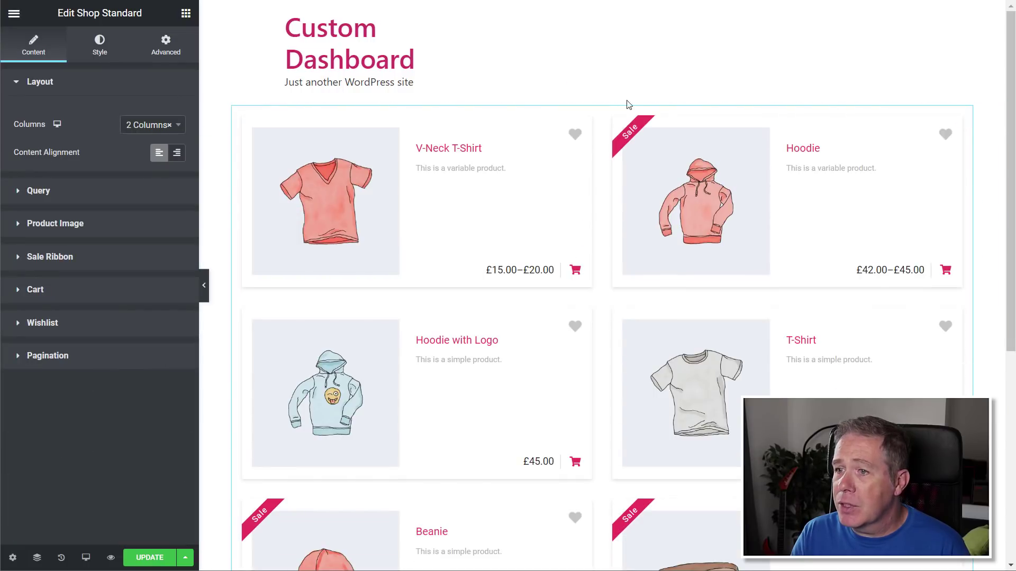
Step: Try the Shop Standard layout with 1 column and 3 columns, and return it to 2 columns
{"action": "left_click", "coordinate": [178, 127]}
{"action": "left_click", "coordinate": [148, 167]}
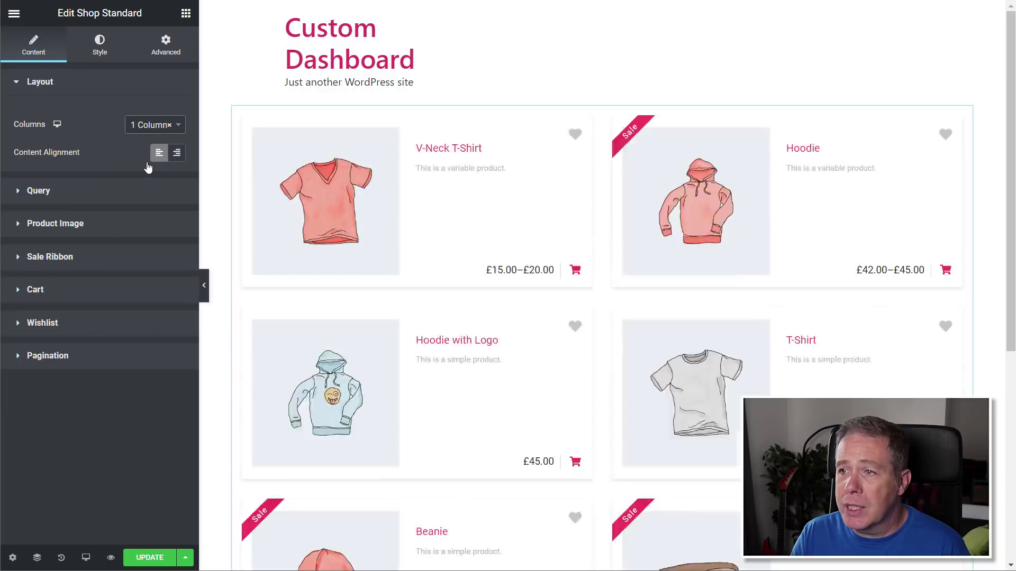
{"action": "left_click", "coordinate": [179, 126]}
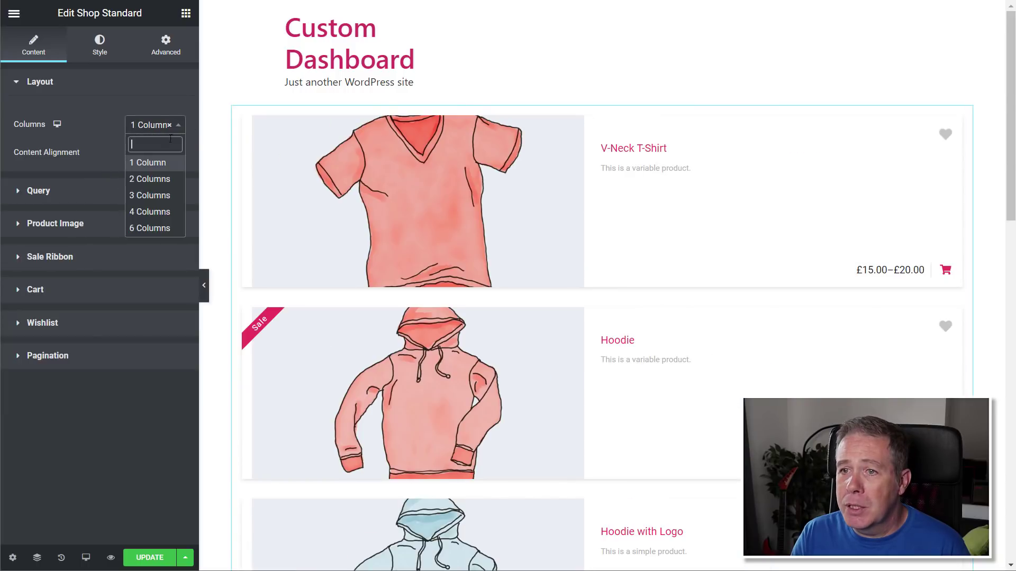
{"action": "left_click", "coordinate": [146, 196]}
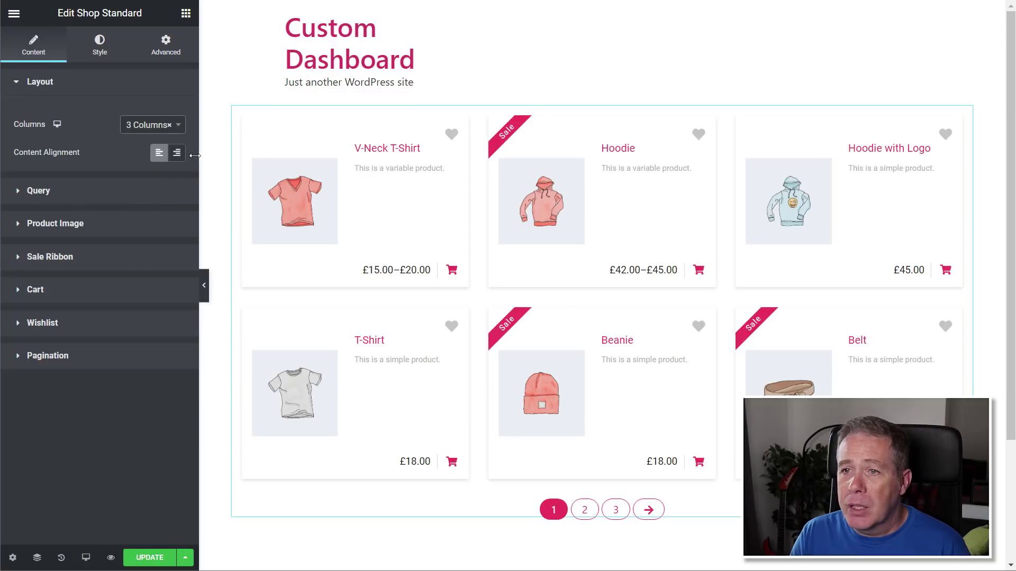
{"action": "left_click", "coordinate": [177, 127]}
{"action": "left_click", "coordinate": [148, 180]}
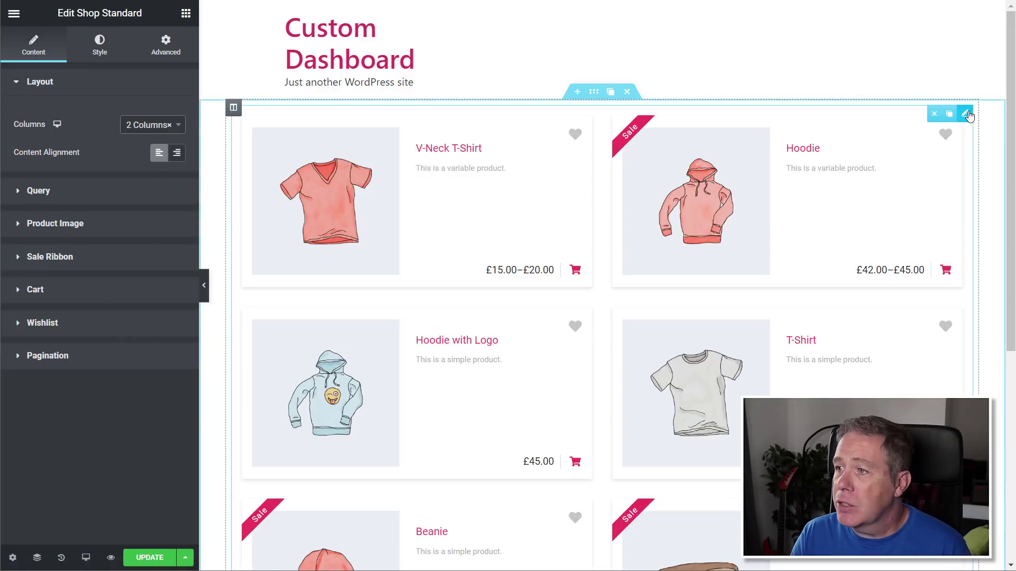
Step: Swap the Shop Standard widget for Shop Curvy, and replace that with a Shop Slider widget
{"action": "left_click", "coordinate": [932, 115]}
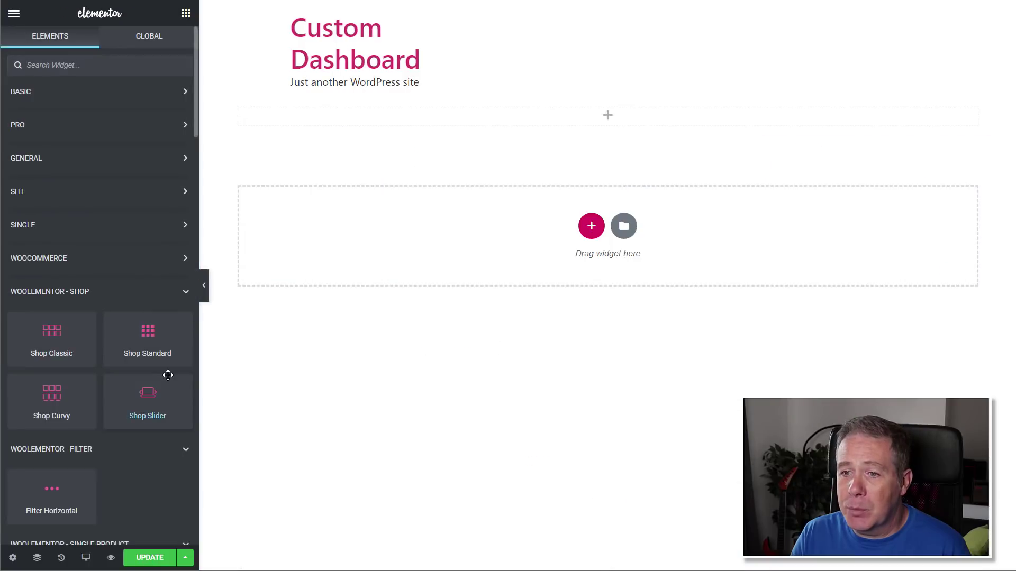
{"action": "left_click_drag", "start_coordinate": [45, 404], "coordinate": [474, 137]}
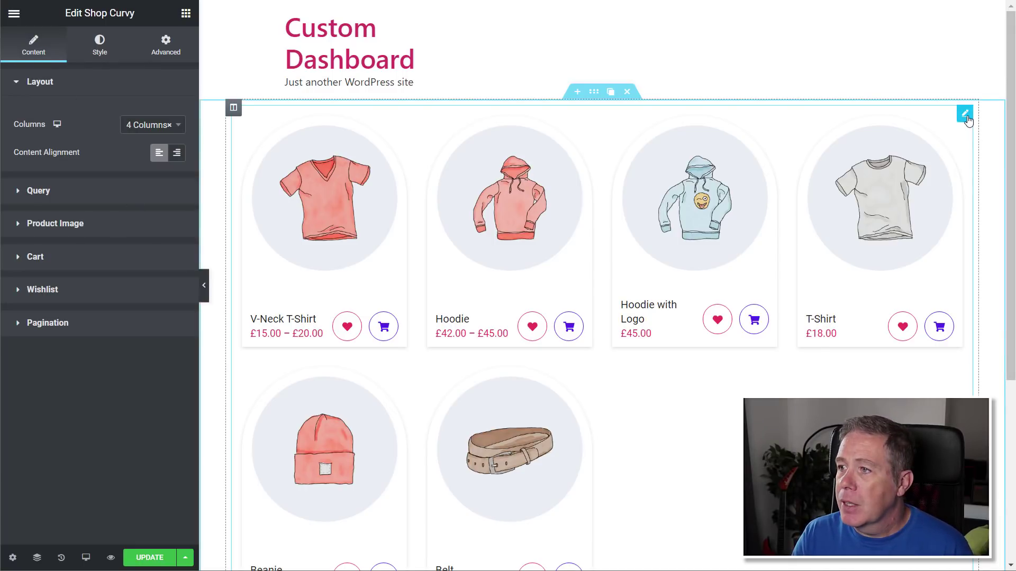
{"action": "left_click", "coordinate": [931, 114]}
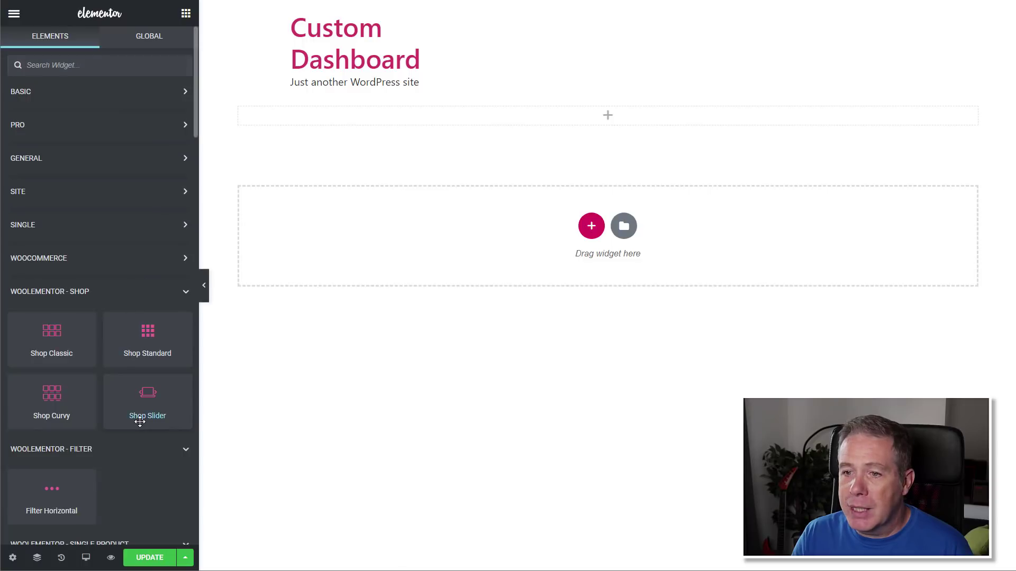
{"action": "left_click_drag", "start_coordinate": [139, 415], "coordinate": [476, 130]}
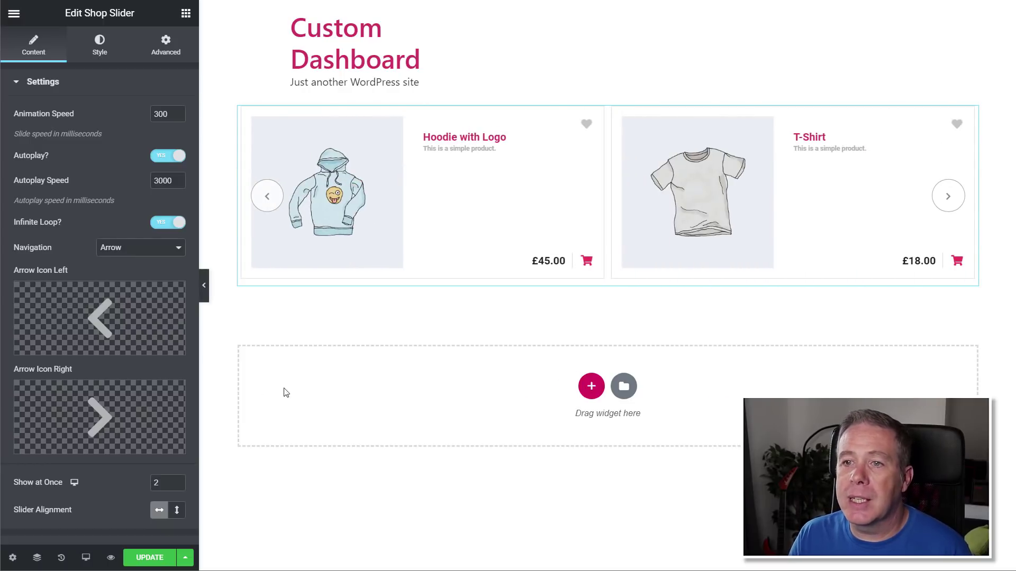
Step: Review the Shop Slider widget's slider settings, layout alignment, query options and style categories
{"action": "scroll", "coordinate": [96, 413], "scroll_direction": "down", "scroll_amount": 3}
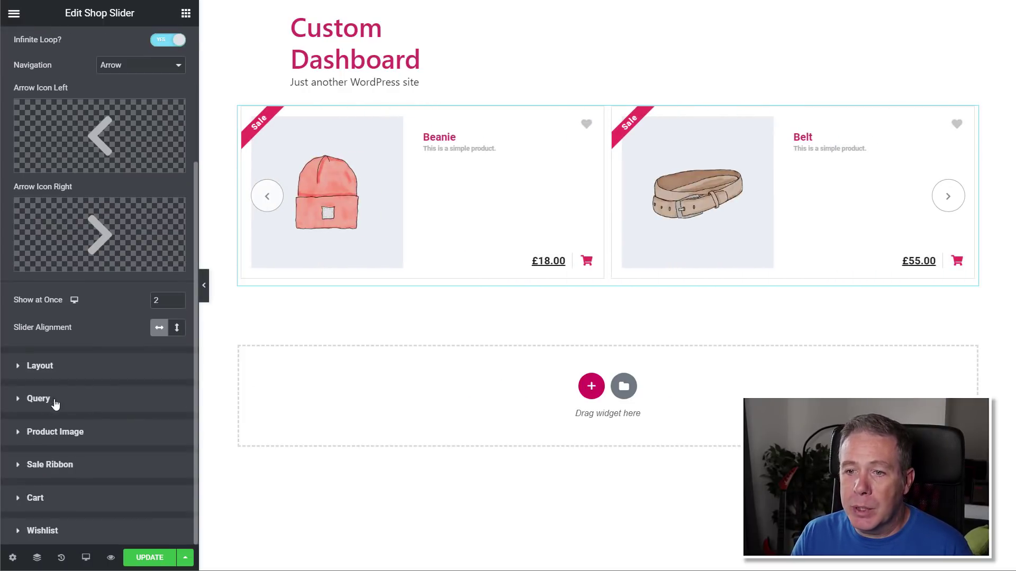
{"action": "left_click", "coordinate": [48, 368]}
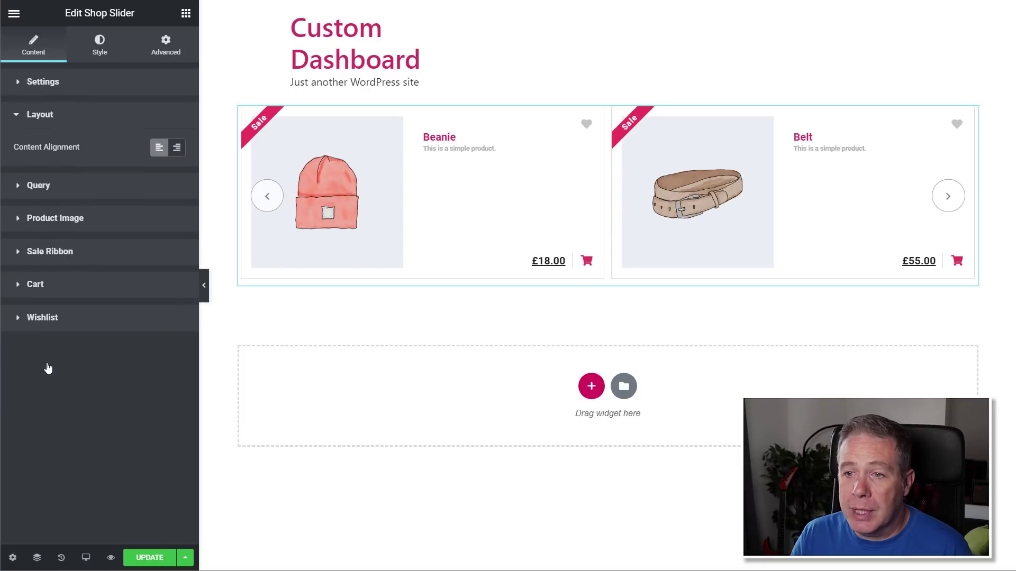
{"action": "left_click", "coordinate": [43, 190]}
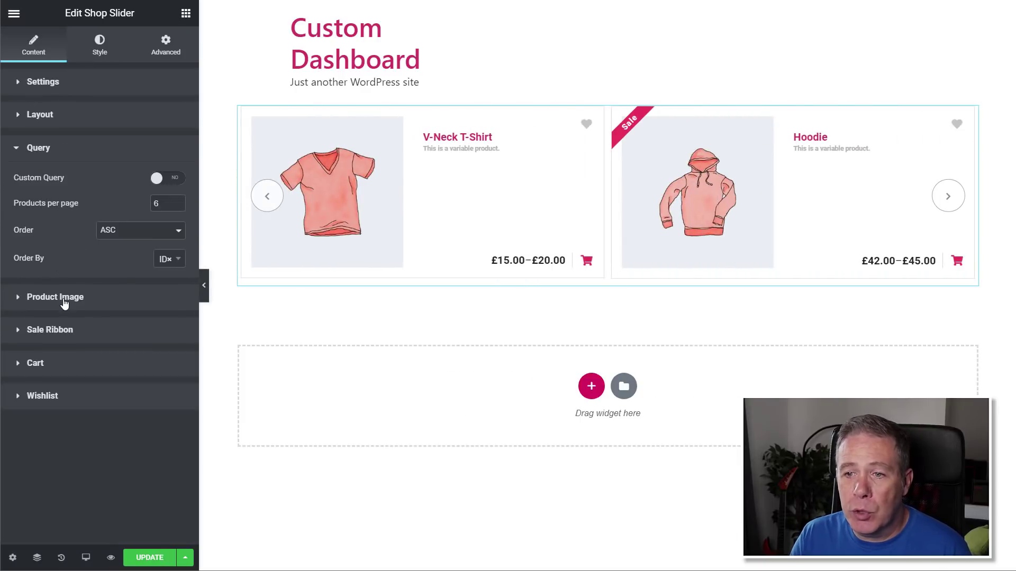
{"action": "left_click", "coordinate": [100, 52]}
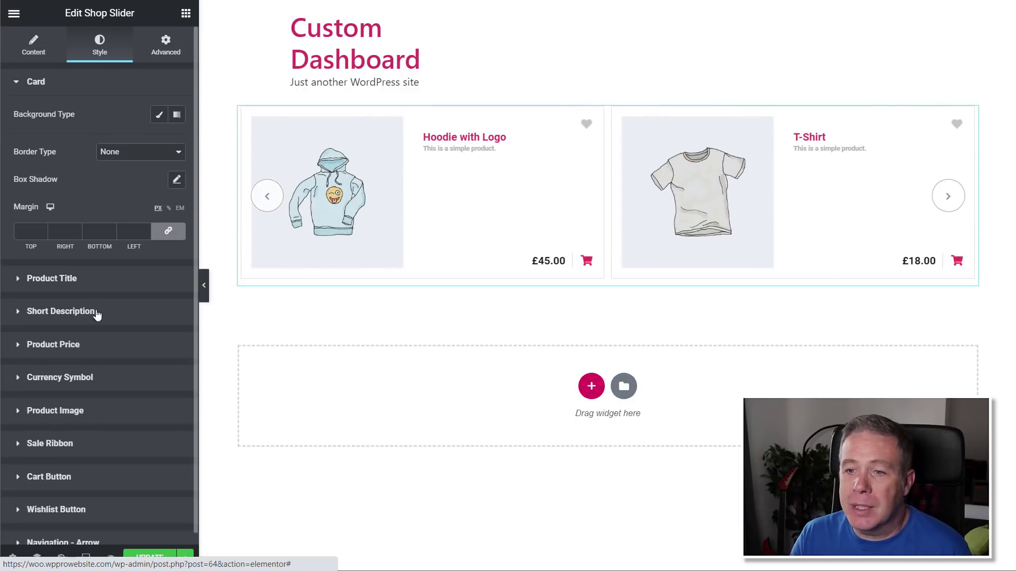
{"action": "scroll", "coordinate": [100, 328], "scroll_direction": "down", "scroll_amount": 1}
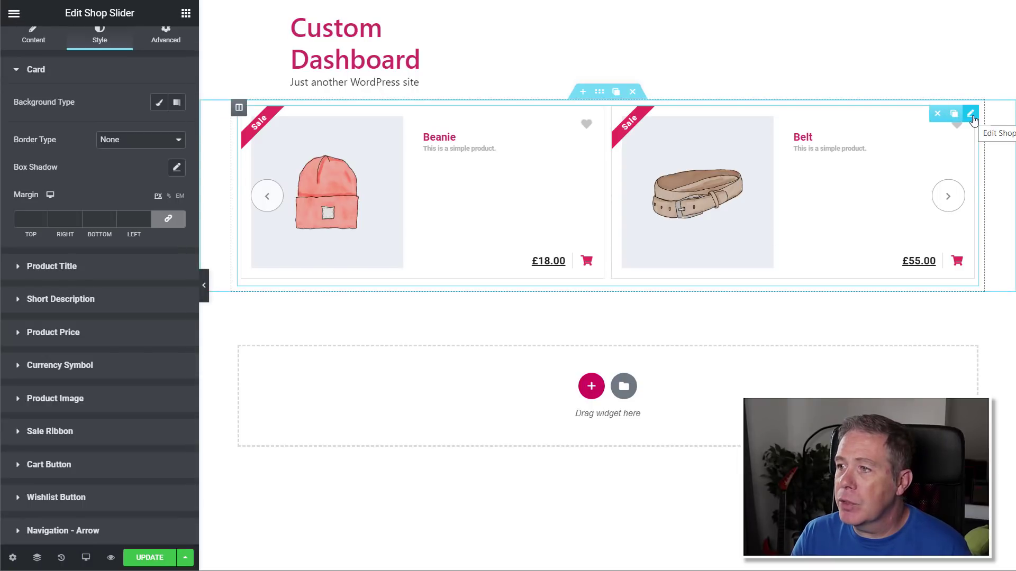
Step: Replace the Shop Slider widget with a Filter Horizontal widget in the same section
{"action": "left_click", "coordinate": [938, 114]}
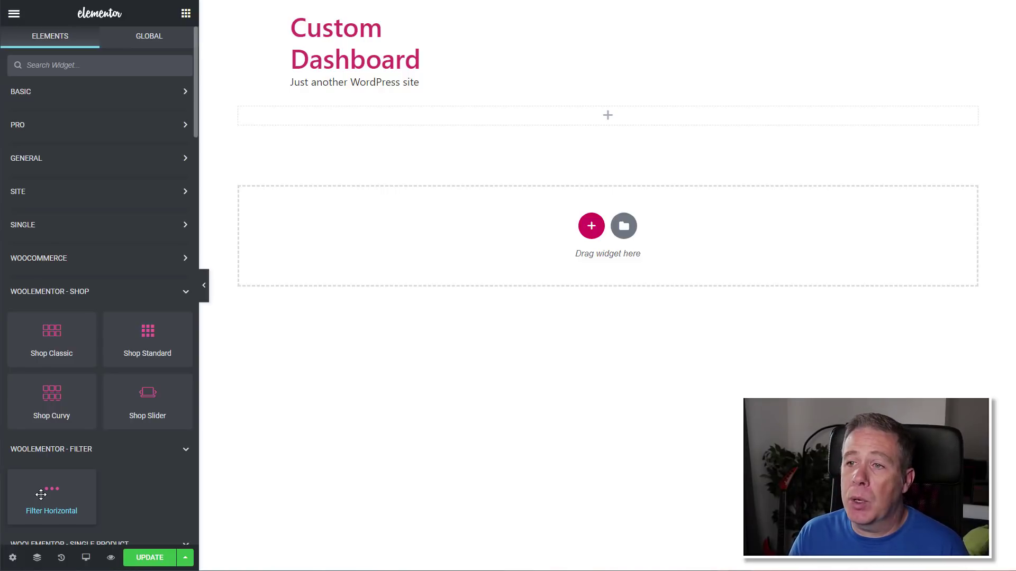
{"action": "left_click_drag", "start_coordinate": [41, 495], "coordinate": [458, 117]}
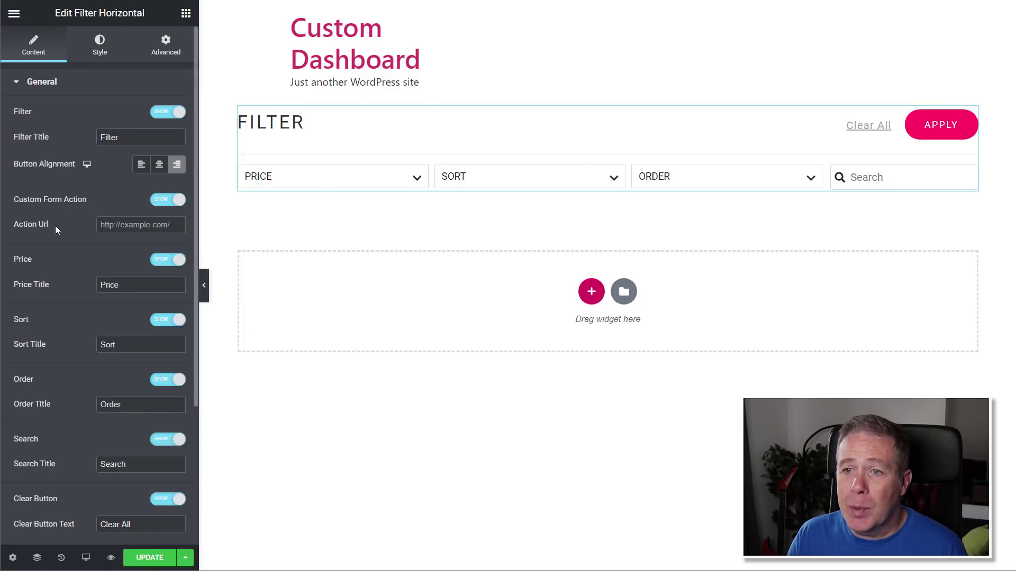
Step: Toggle the filter's Custom Form Action off and back on, and review its field titles, button settings and Price Range item
{"action": "left_click", "coordinate": [169, 200]}
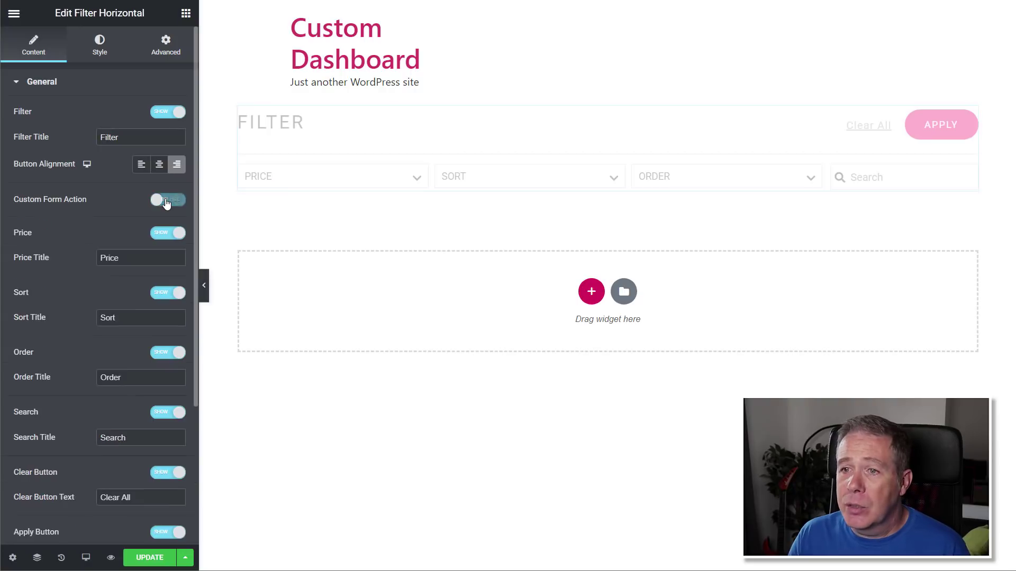
{"action": "left_click", "coordinate": [180, 200]}
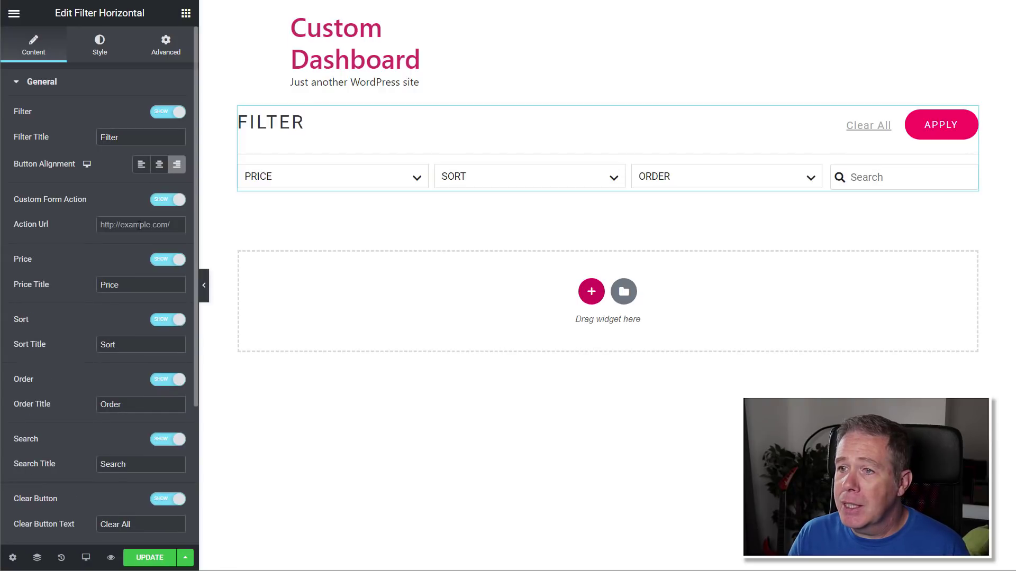
{"action": "scroll", "coordinate": [69, 156], "scroll_direction": "down", "scroll_amount": 2}
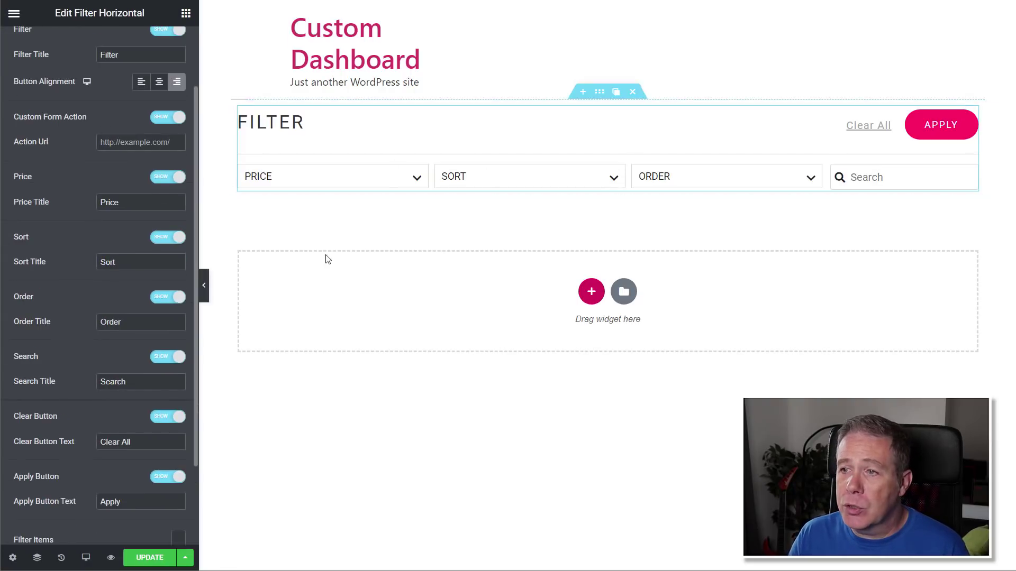
{"action": "scroll", "coordinate": [54, 359], "scroll_direction": "down", "scroll_amount": 2}
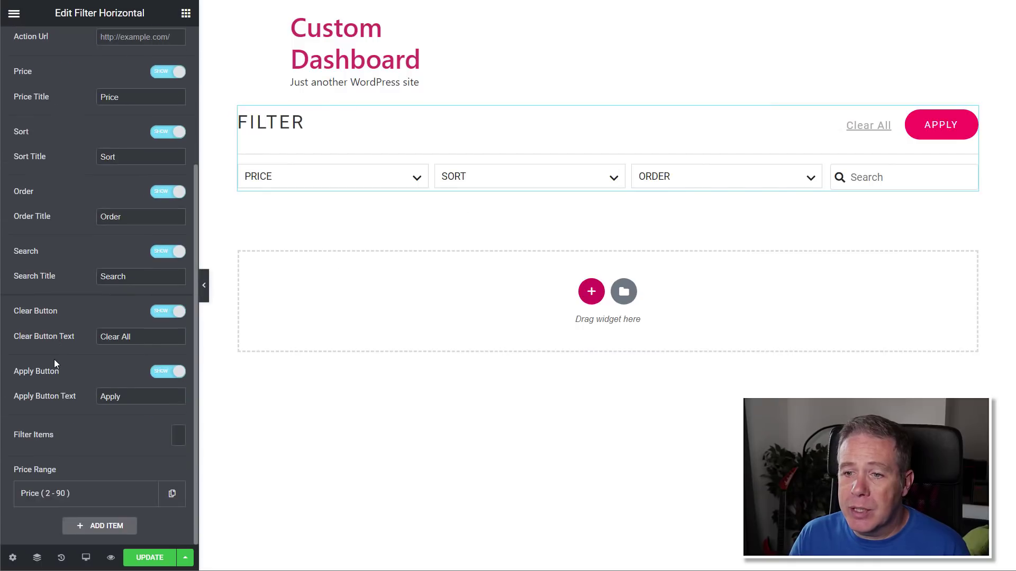
{"action": "left_click", "coordinate": [61, 493]}
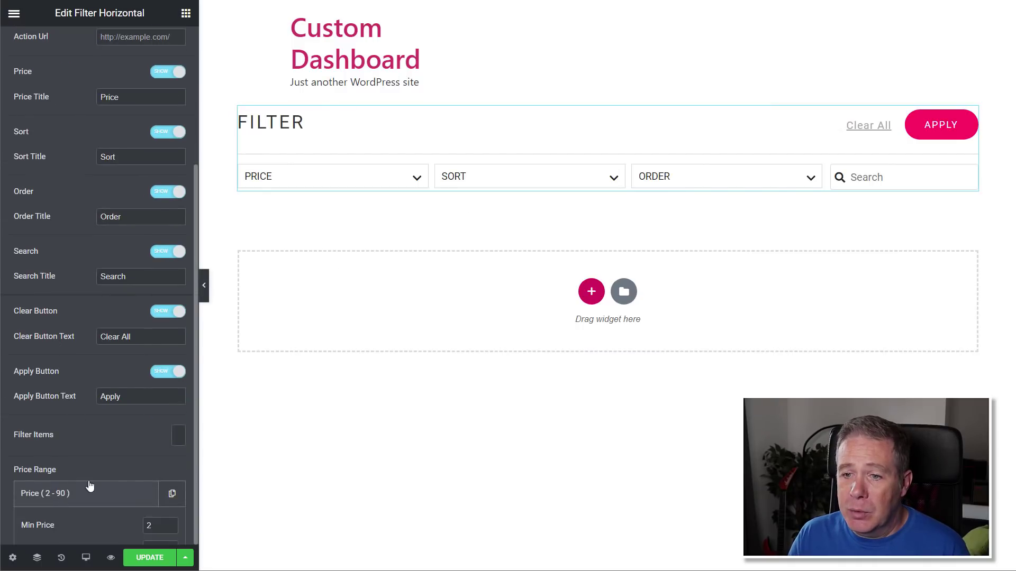
{"action": "scroll", "coordinate": [122, 476], "scroll_direction": "down", "scroll_amount": 1}
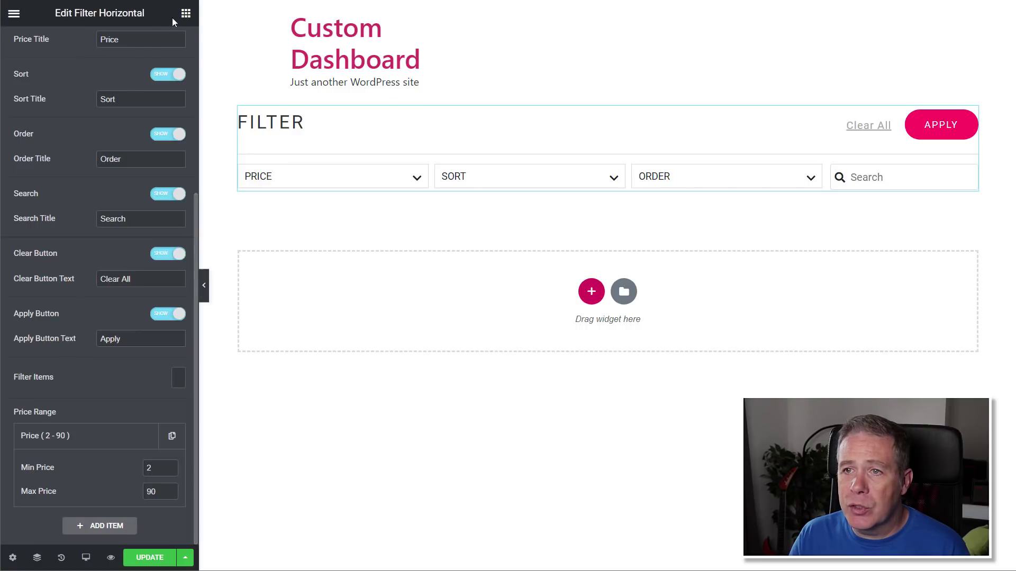
Step: Add a Shop Classic widget directly below the filter and try applying the ASC order option
{"action": "left_click", "coordinate": [186, 13]}
{"action": "left_click_drag", "start_coordinate": [44, 345], "coordinate": [402, 201]}
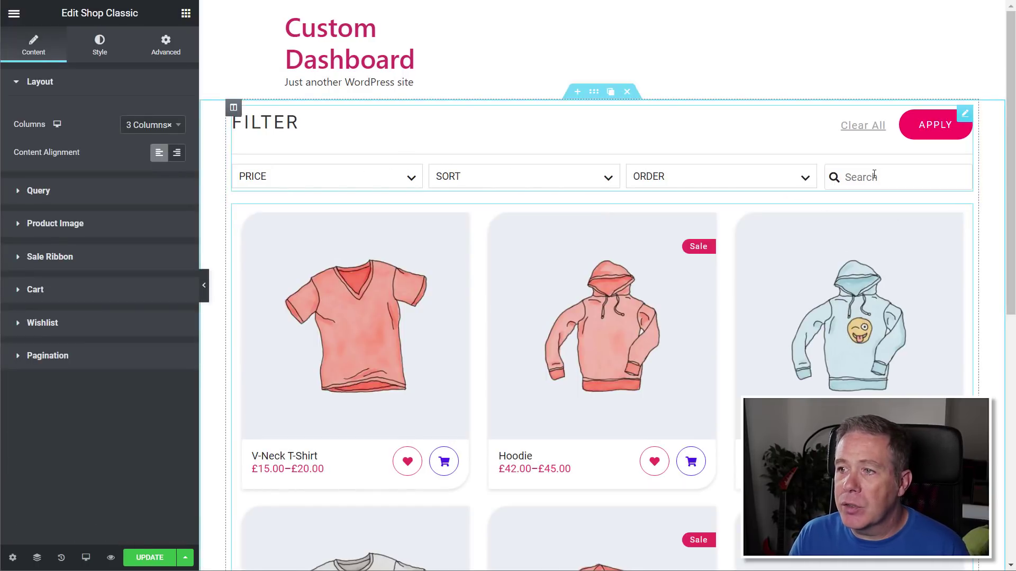
{"action": "left_click", "coordinate": [806, 177]}
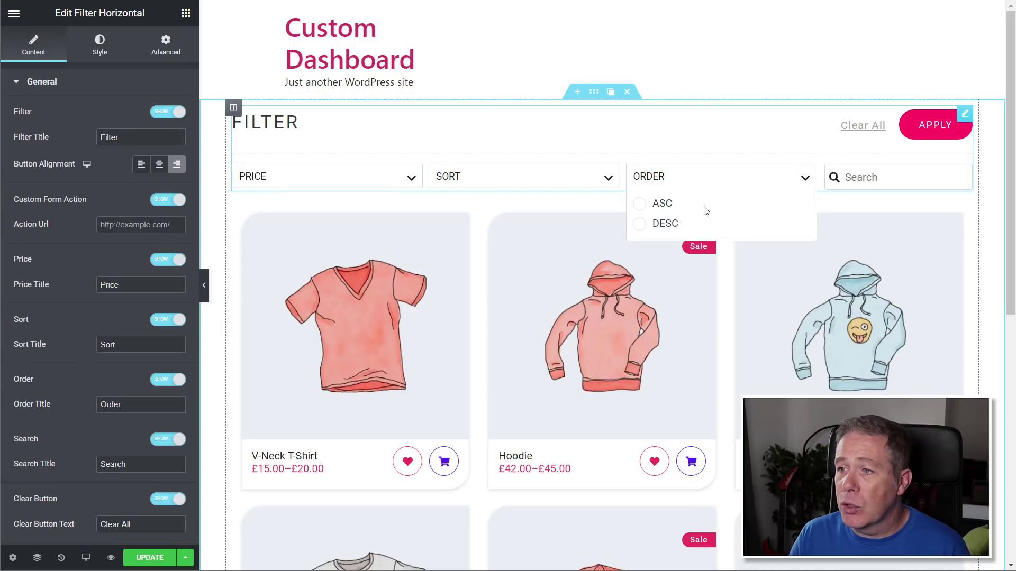
{"action": "left_click", "coordinate": [658, 206]}
{"action": "left_click", "coordinate": [929, 153]}
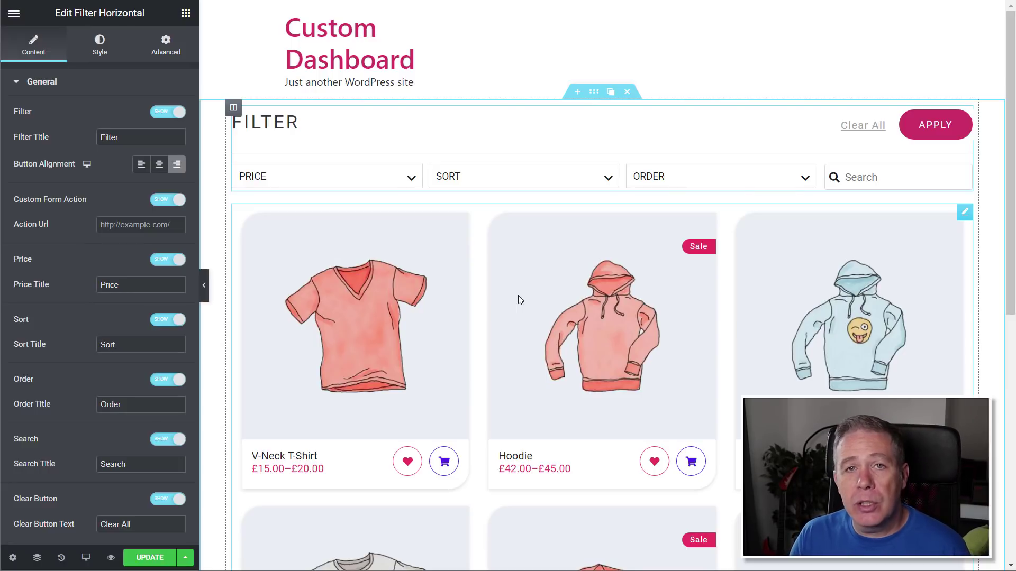
Step: Remove the Filter Horizontal and Shop Classic widgets and add a Product Title widget to the empty section
{"action": "left_click", "coordinate": [628, 93]}
{"action": "scroll", "coordinate": [142, 394], "scroll_direction": "down", "scroll_amount": 5}
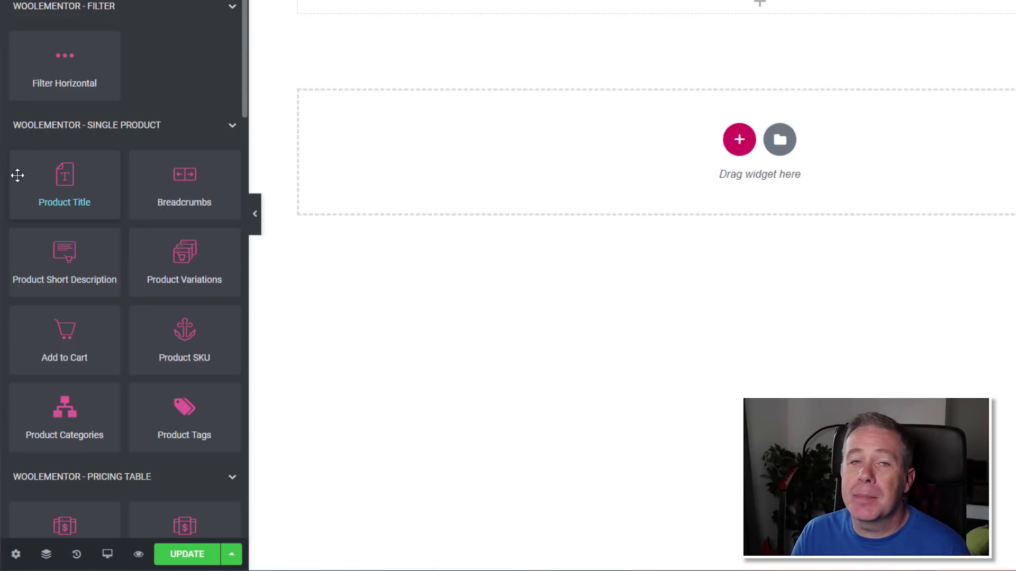
{"action": "left_click_drag", "start_coordinate": [47, 234], "coordinate": [447, 66]}
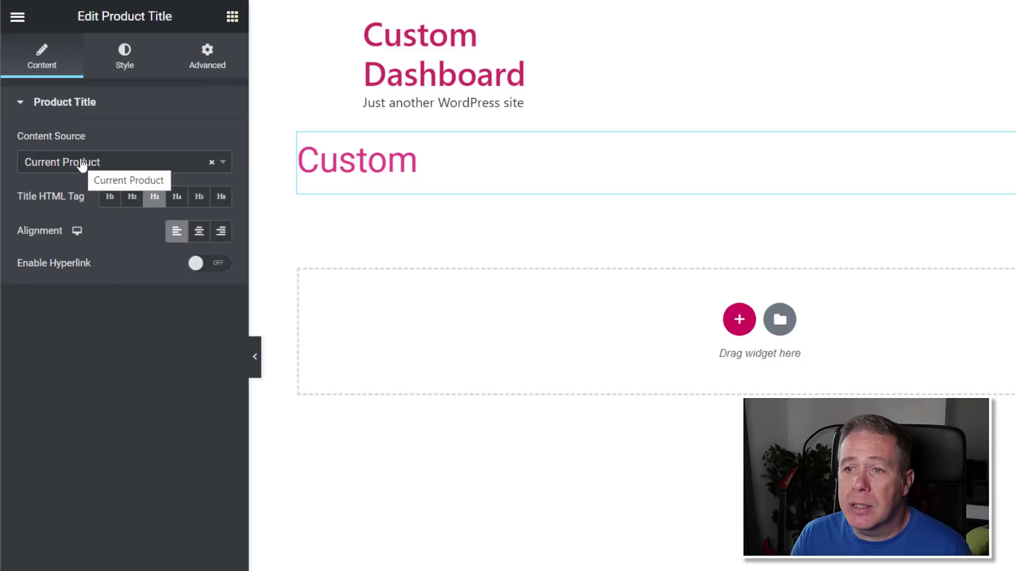
Step: Try Custom as the Product Title's content source, and clear the source selection
{"action": "left_click", "coordinate": [225, 164]}
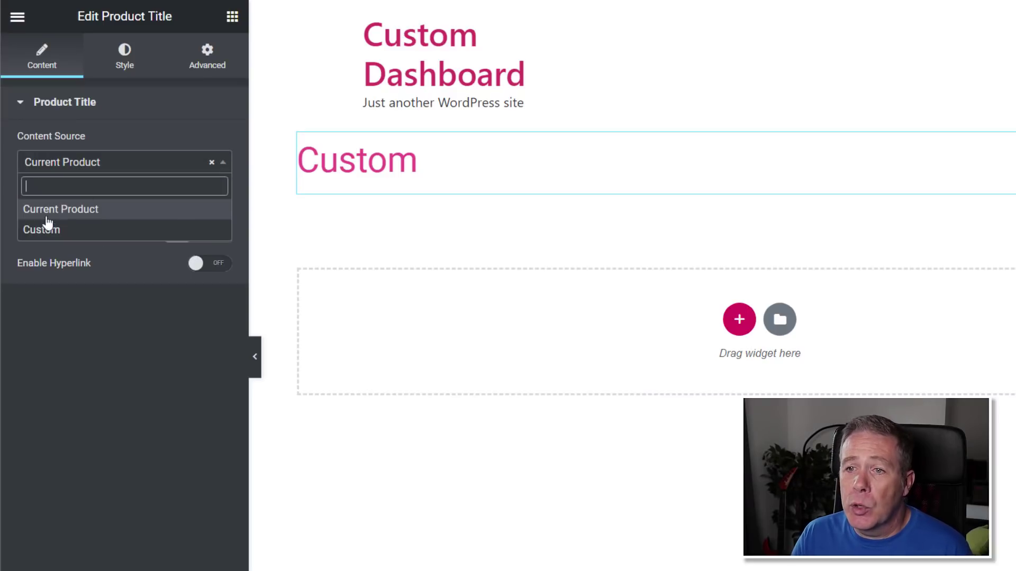
{"action": "left_click", "coordinate": [51, 231]}
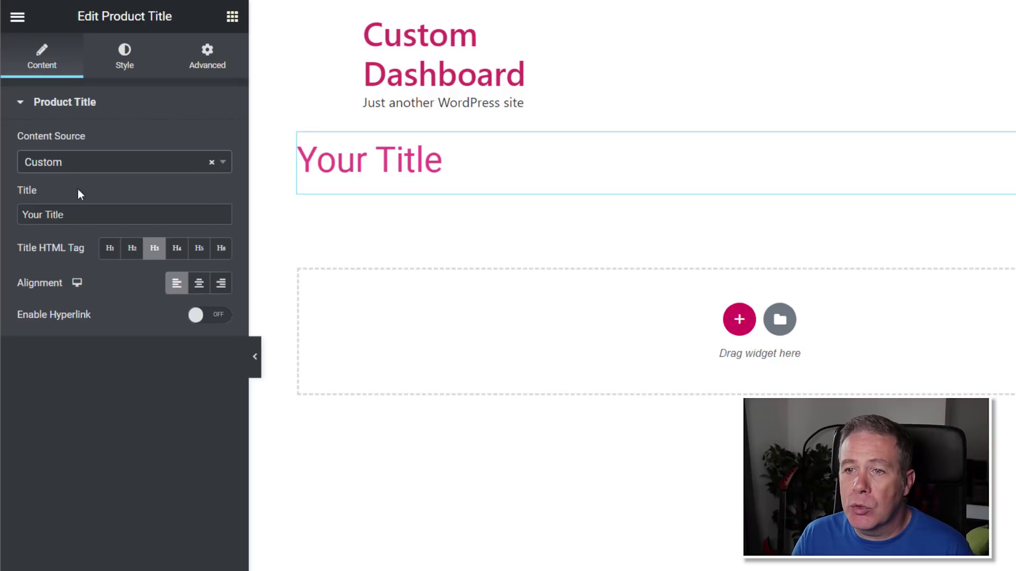
{"action": "left_click", "coordinate": [212, 163]}
{"action": "left_click", "coordinate": [92, 342]}
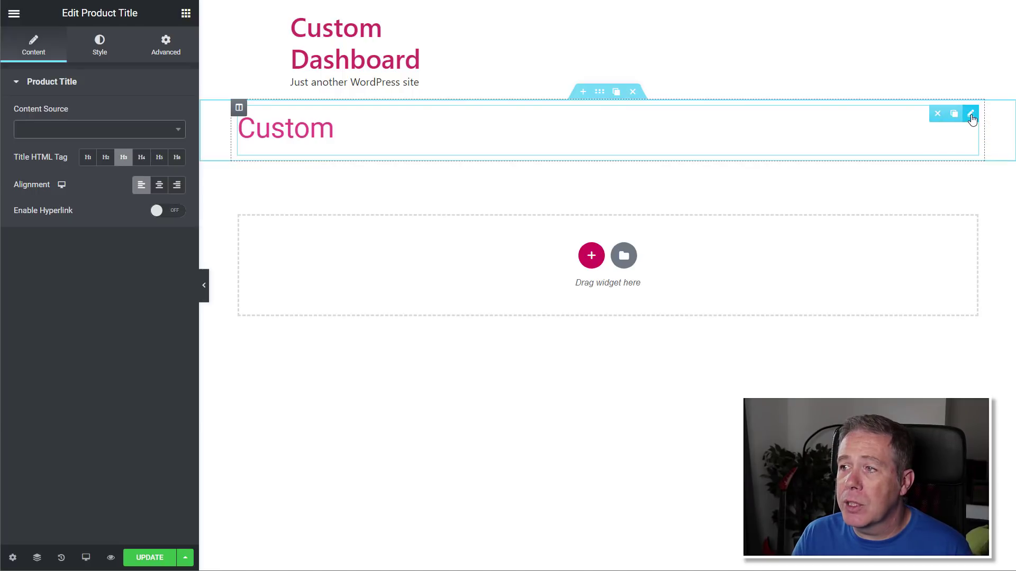
Step: Replace the Product Title widget with a Pricing Table Advanced widget
{"action": "left_click", "coordinate": [937, 114]}
{"action": "scroll", "coordinate": [135, 462], "scroll_direction": "down", "scroll_amount": 9}
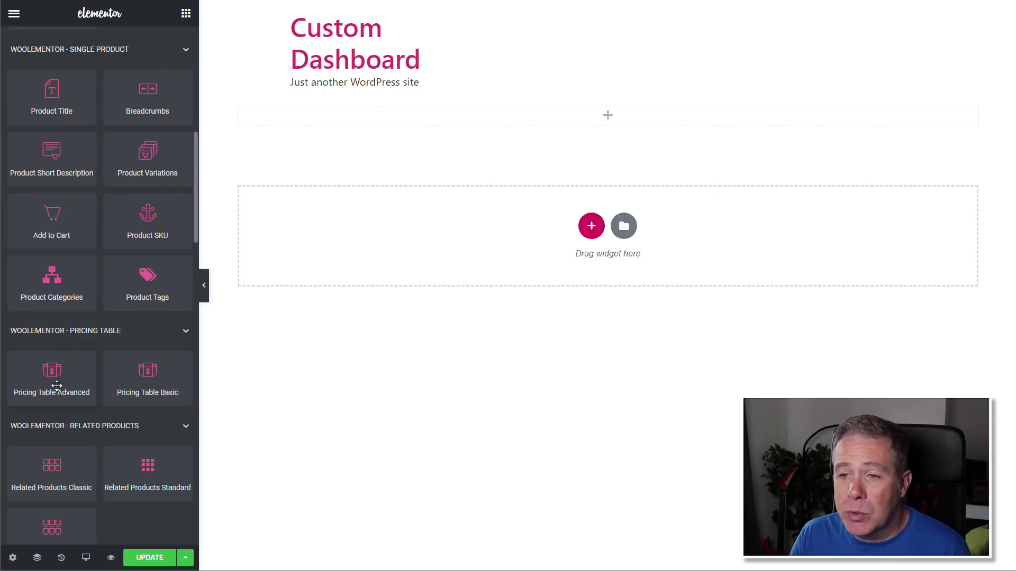
{"action": "left_click_drag", "start_coordinate": [53, 396], "coordinate": [351, 324]}
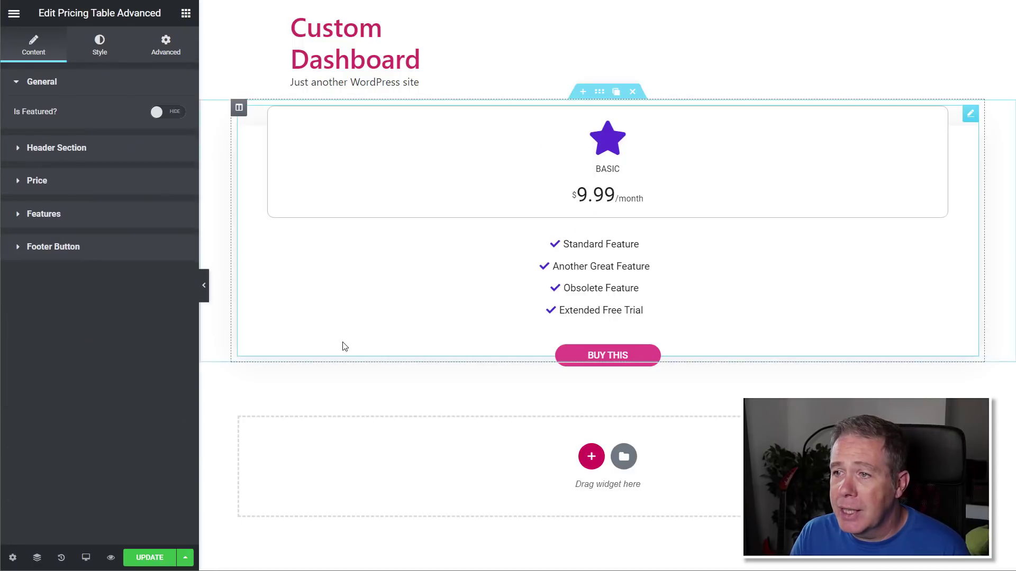
Step: Duplicate the pricing table column twice to make three tables side by side, and open the first table's settings
{"action": "left_click", "coordinate": [254, 116]}
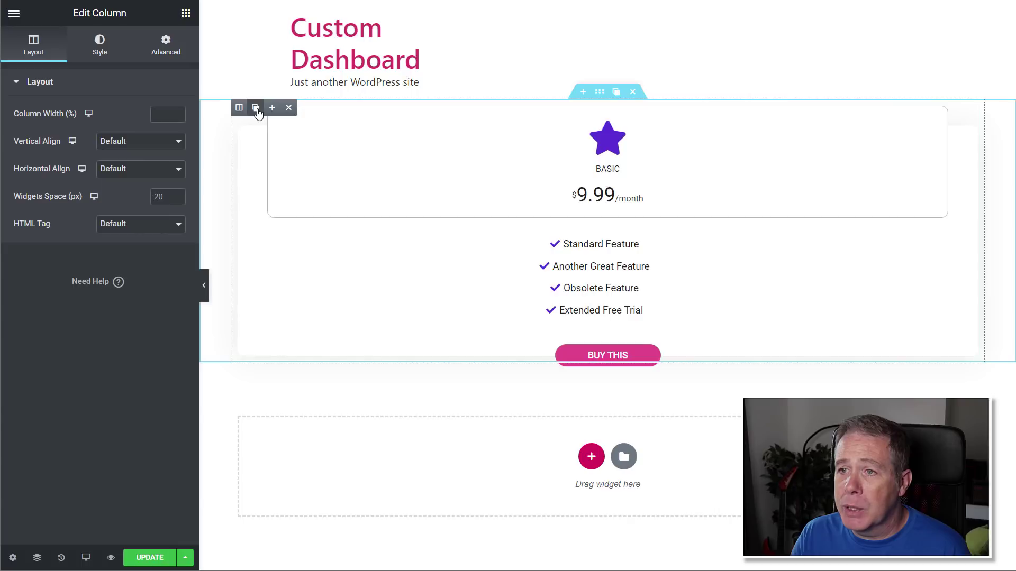
{"action": "left_click", "coordinate": [256, 108]}
{"action": "left_click", "coordinate": [256, 108]}
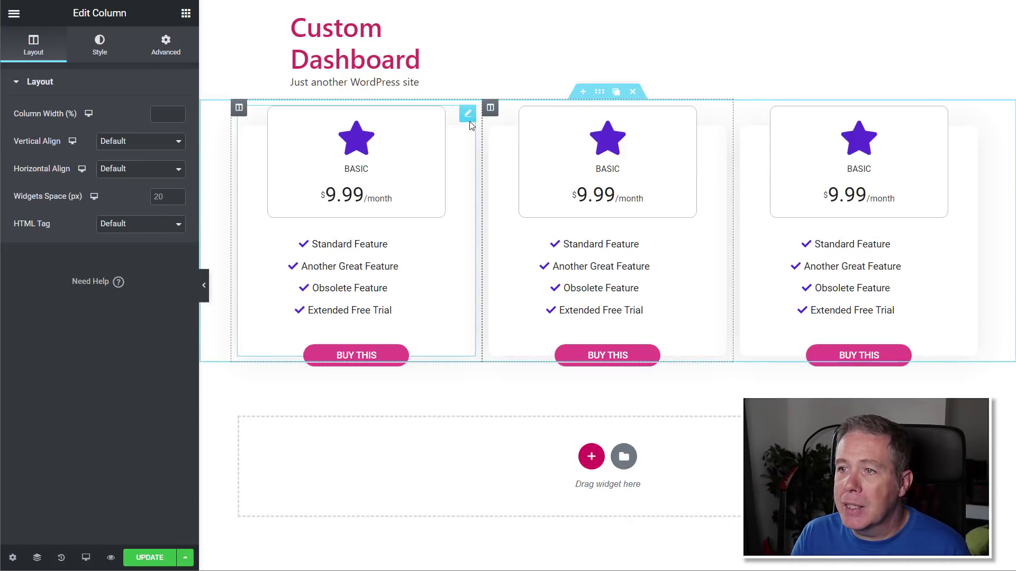
{"action": "left_click", "coordinate": [467, 120]}
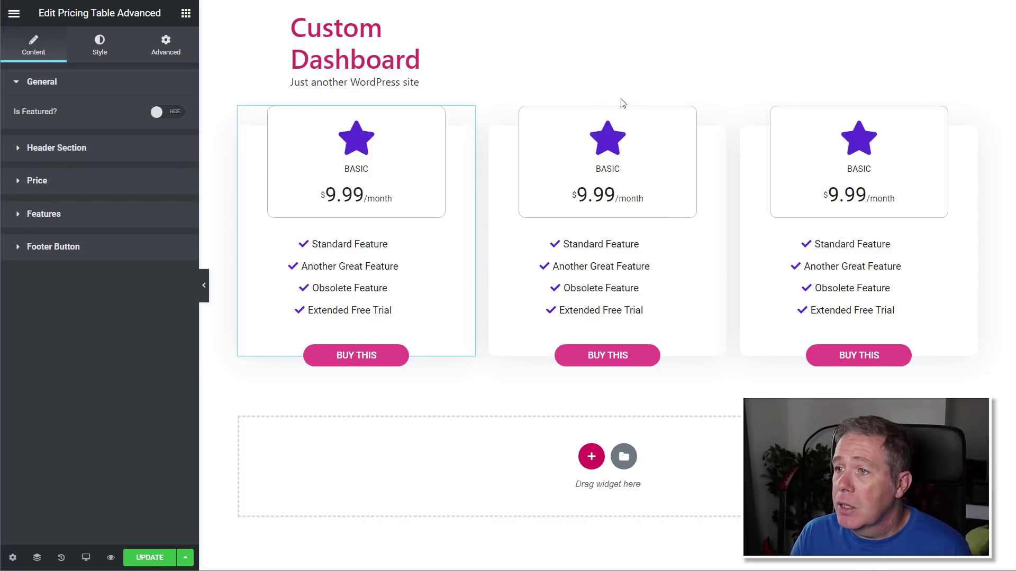
Step: Delete the pricing table section and add a Gallery Box Slider widget to the page
{"action": "left_click", "coordinate": [632, 93]}
{"action": "scroll", "coordinate": [121, 482], "scroll_direction": "down", "scroll_amount": 3}
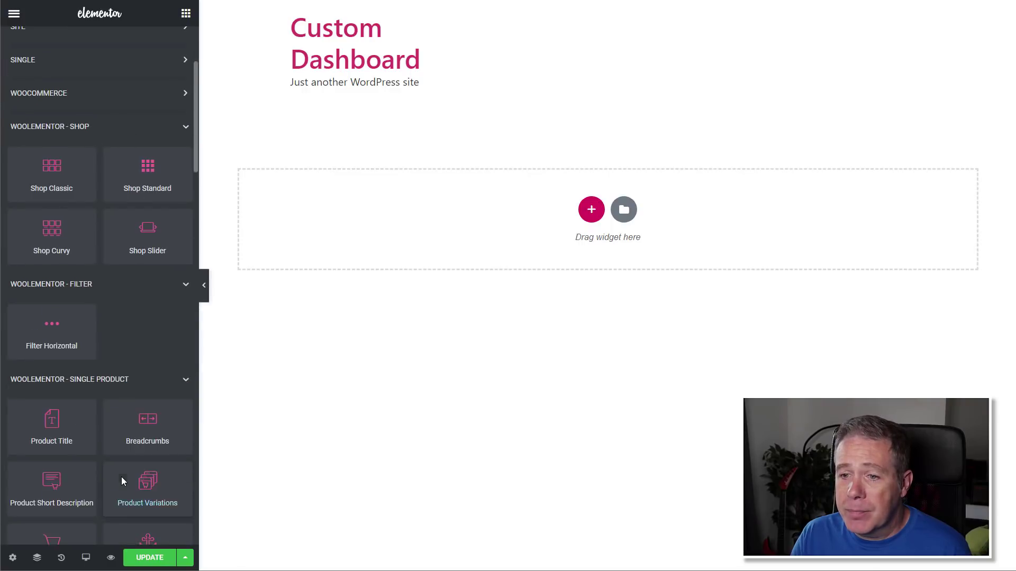
{"action": "scroll", "coordinate": [122, 478], "scroll_direction": "down", "scroll_amount": 9}
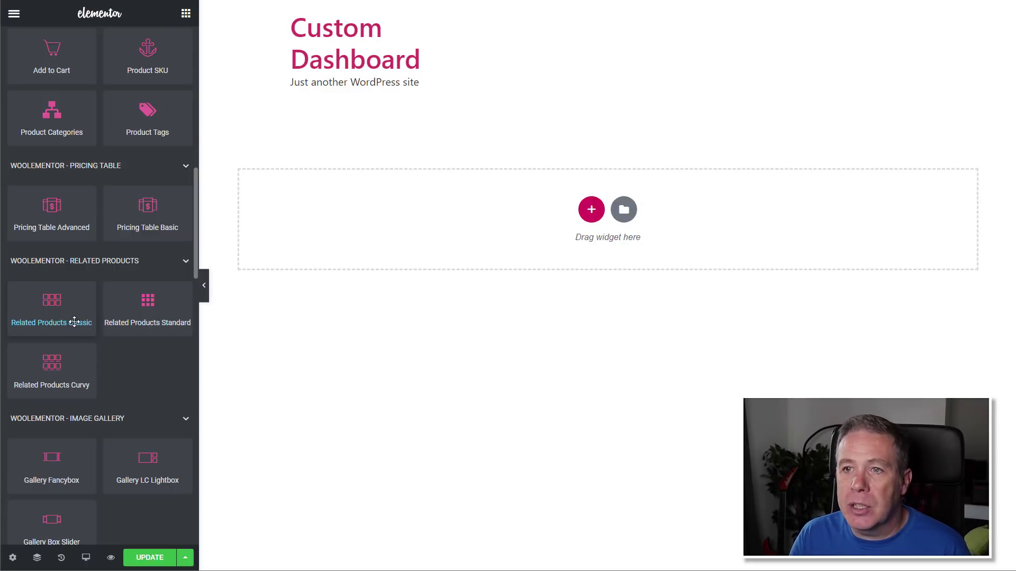
{"action": "scroll", "coordinate": [72, 322], "scroll_direction": "up", "scroll_amount": 10}
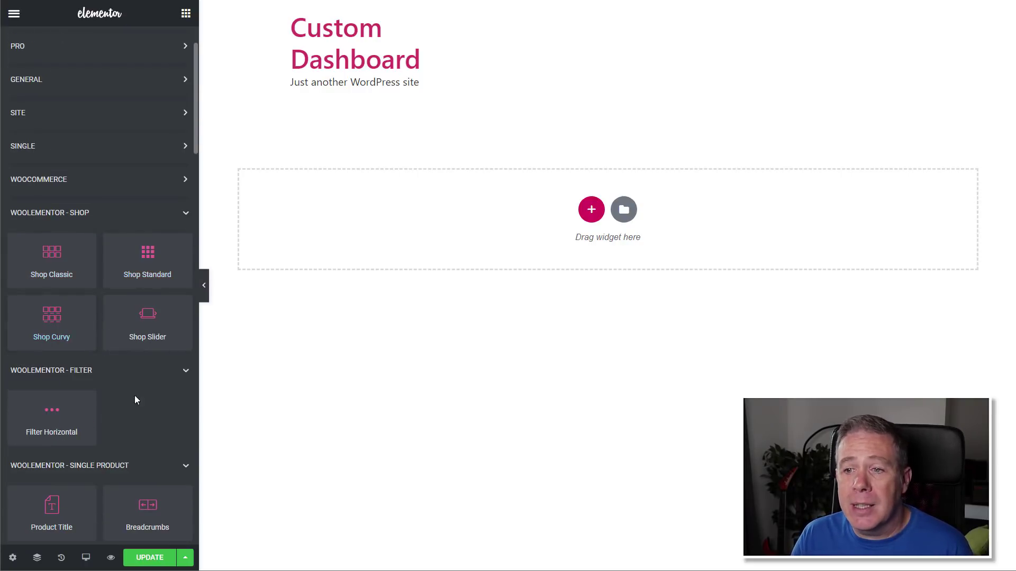
{"action": "scroll", "coordinate": [134, 396], "scroll_direction": "down", "scroll_amount": 10}
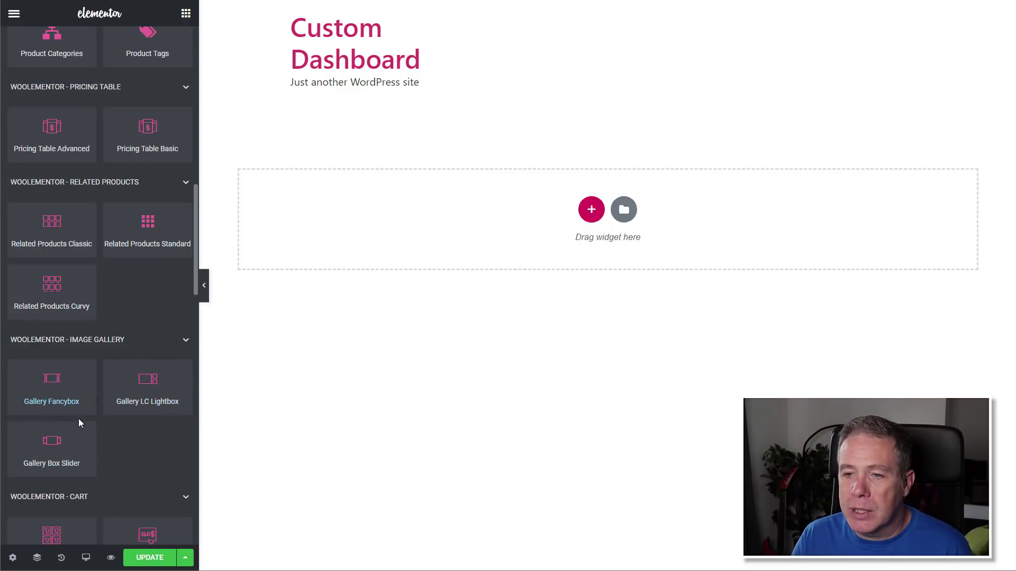
{"action": "left_click_drag", "start_coordinate": [52, 447], "coordinate": [241, 233]}
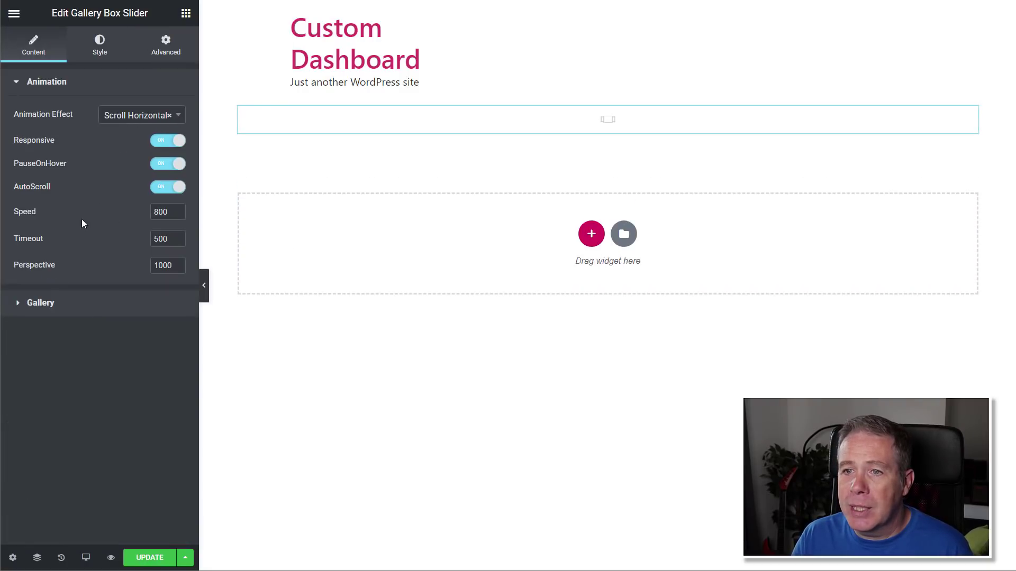
Step: Try Custom Selection as the Gallery Box Slider's image source, and clear the source selection
{"action": "left_click", "coordinate": [45, 304]}
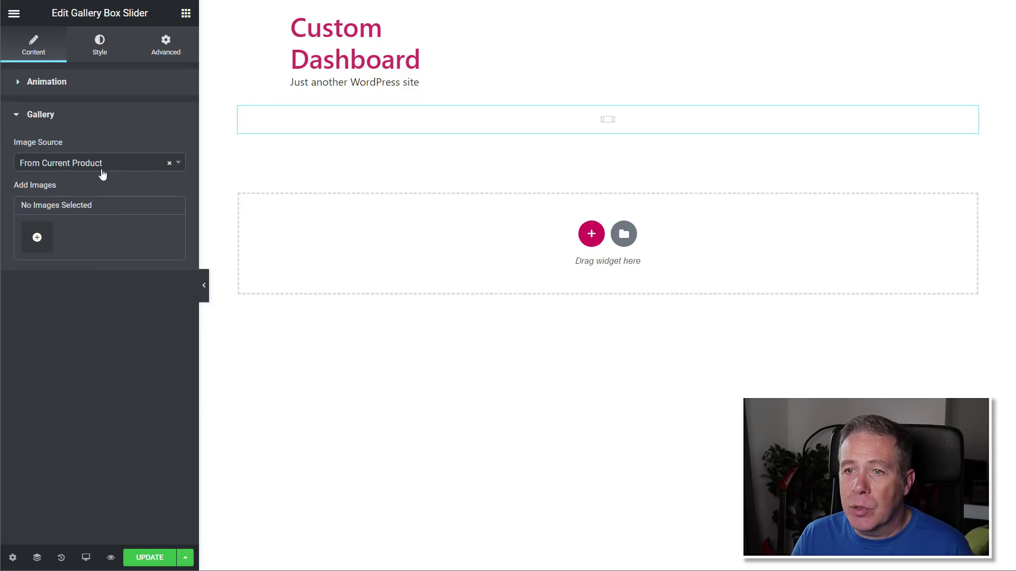
{"action": "left_click", "coordinate": [170, 165]}
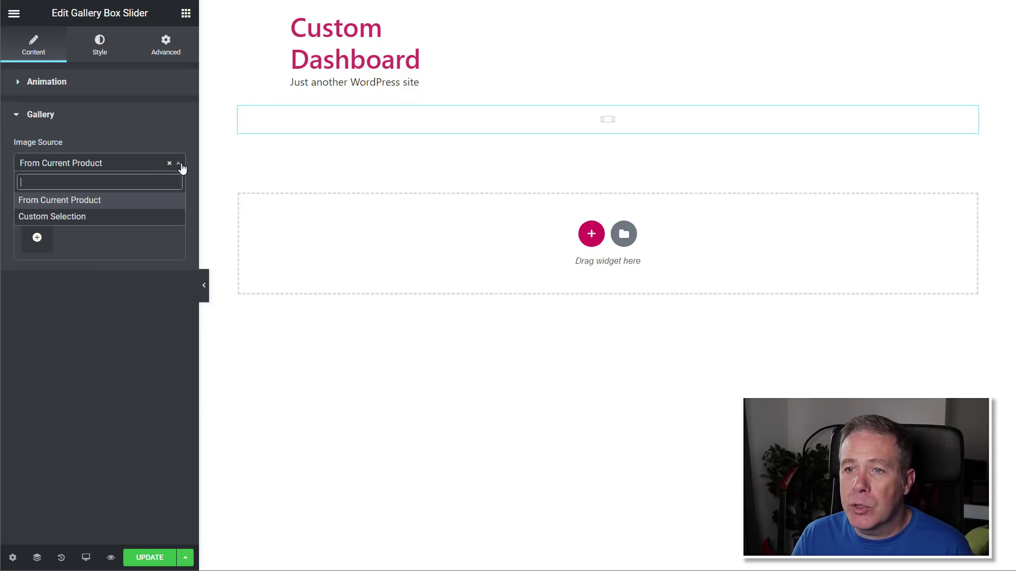
{"action": "left_click", "coordinate": [72, 217]}
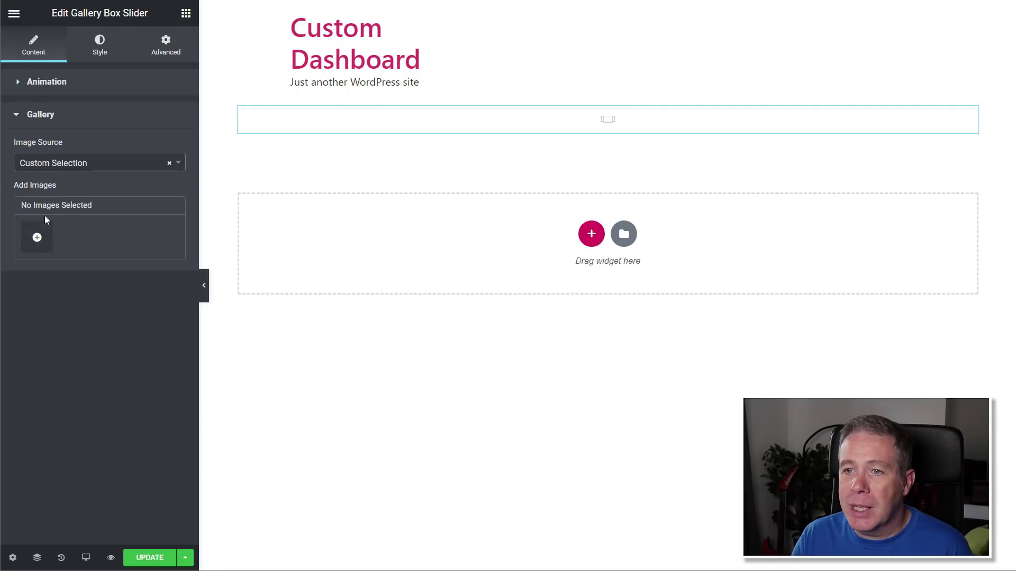
{"action": "left_click", "coordinate": [169, 164]}
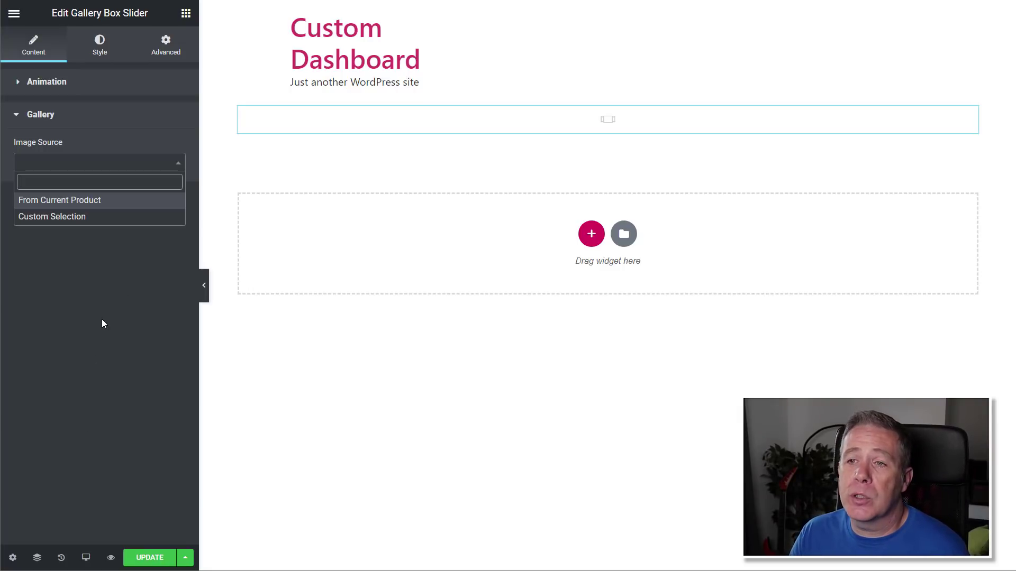
Step: Browse the remaining Woolementor widget categories, including Image Gallery, Cart and Others
{"action": "left_click", "coordinate": [186, 13]}
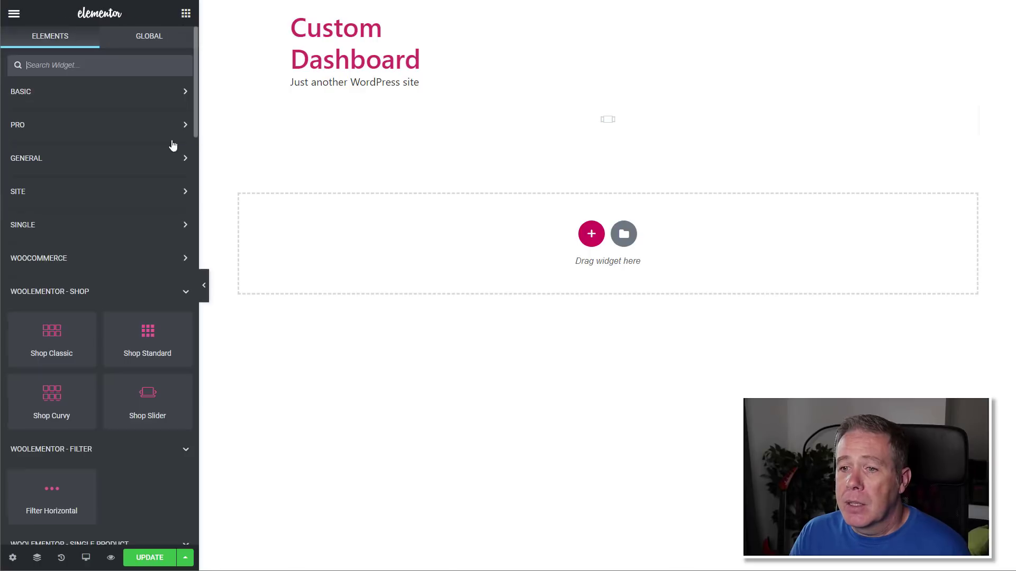
{"action": "scroll", "coordinate": [148, 407], "scroll_direction": "down", "scroll_amount": 15}
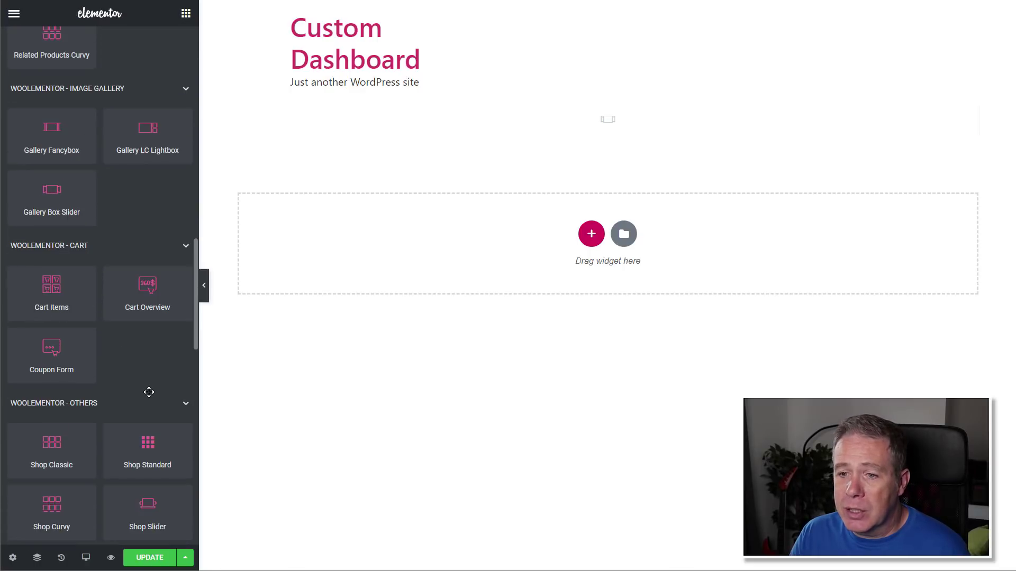
{"action": "scroll", "coordinate": [149, 392], "scroll_direction": "down", "scroll_amount": 7}
{"action": "scroll", "coordinate": [148, 391], "scroll_direction": "up", "scroll_amount": 2}
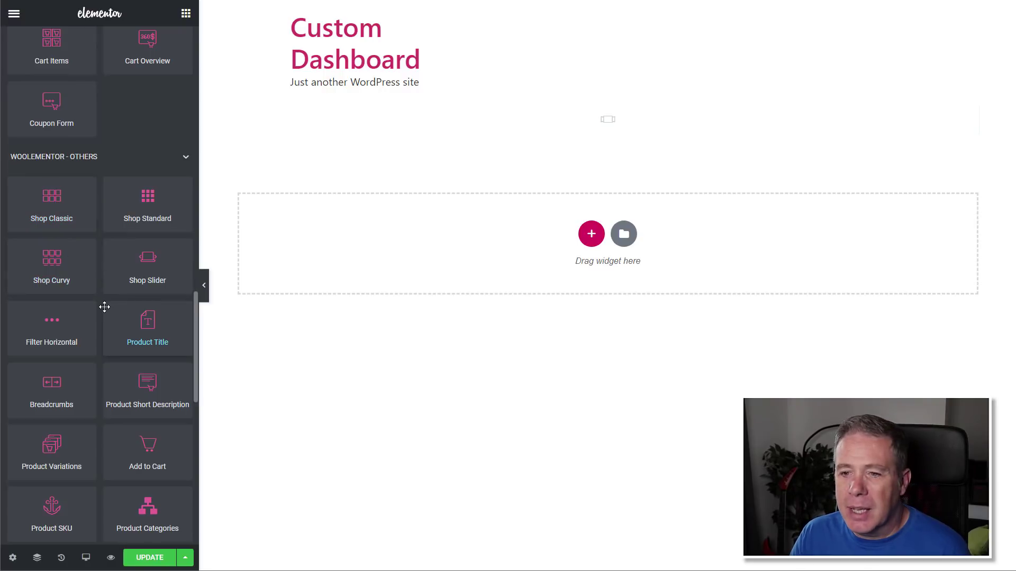
{"action": "scroll", "coordinate": [104, 308], "scroll_direction": "down", "scroll_amount": 5}
{"action": "scroll", "coordinate": [105, 311], "scroll_direction": "down", "scroll_amount": 8}
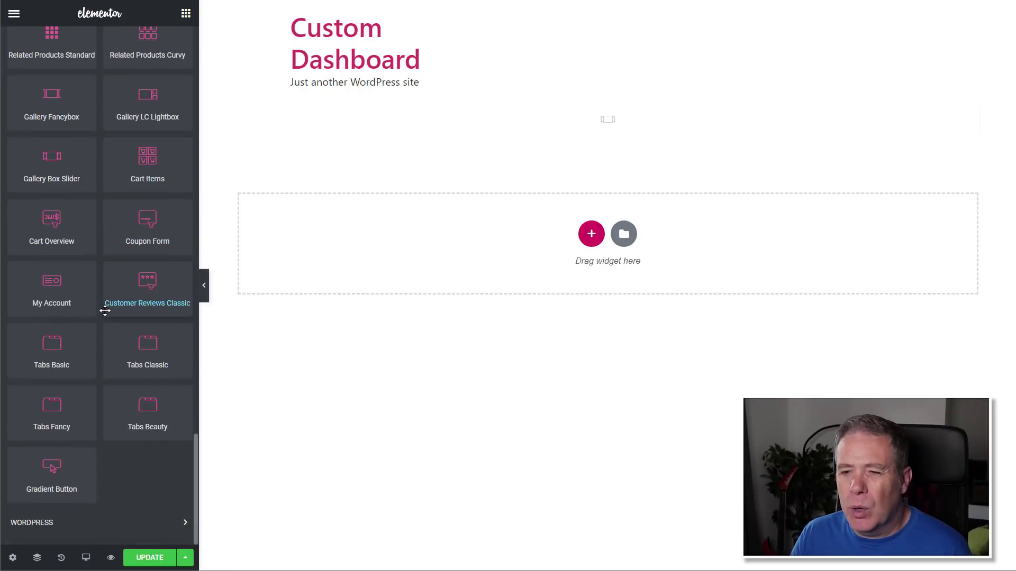
{"action": "scroll", "coordinate": [105, 311], "scroll_direction": "up", "scroll_amount": 10}
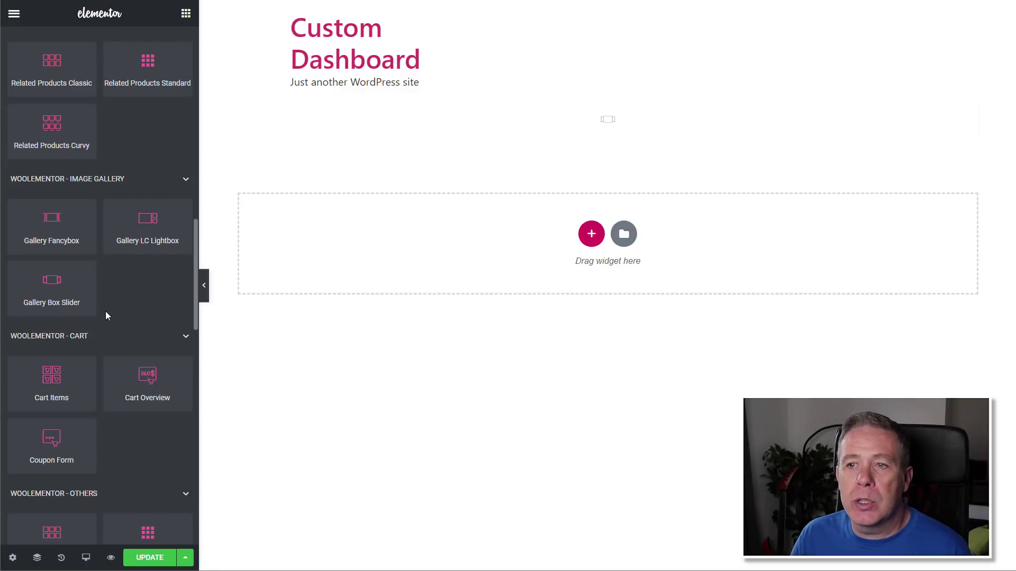
Step: Review the remaining widget categories in the page editor and the Pro widgets offered in the Woolementor settings
{"action": "scroll", "coordinate": [119, 407], "scroll_direction": "down", "scroll_amount": 3}
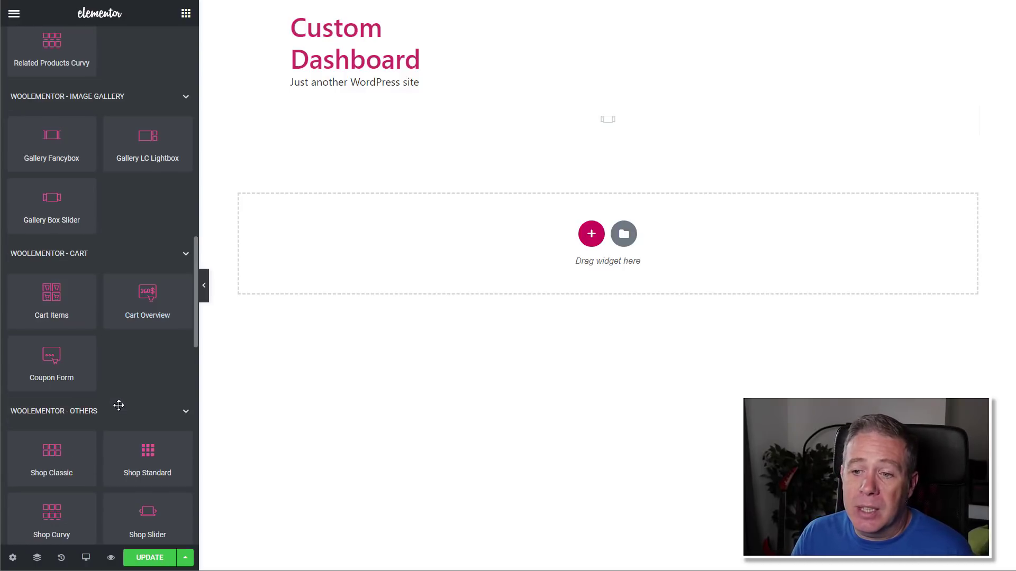
{"action": "scroll", "coordinate": [120, 406], "scroll_direction": "up", "scroll_amount": 5}
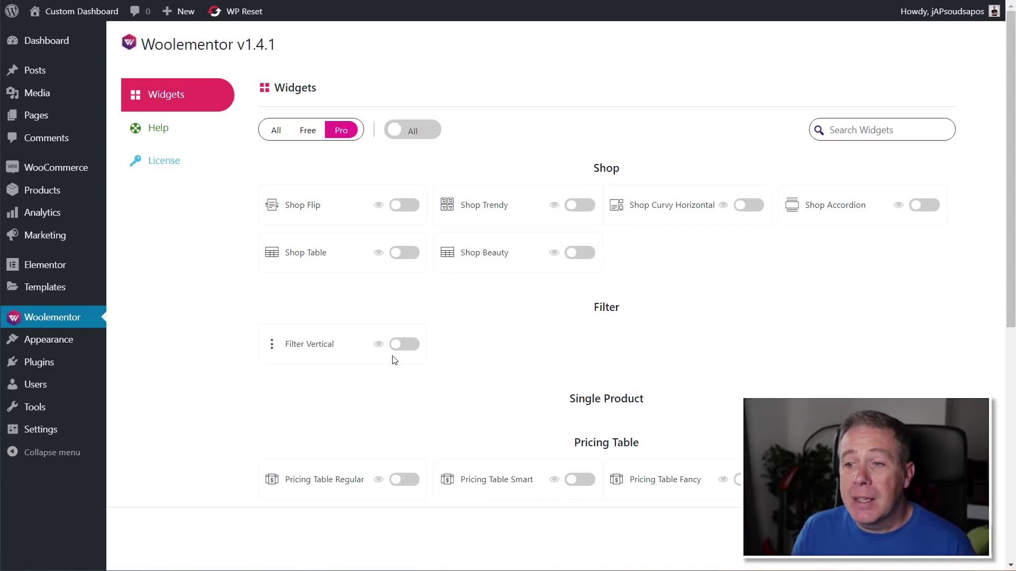
{"action": "scroll", "coordinate": [708, 351], "scroll_direction": "down", "scroll_amount": 3}
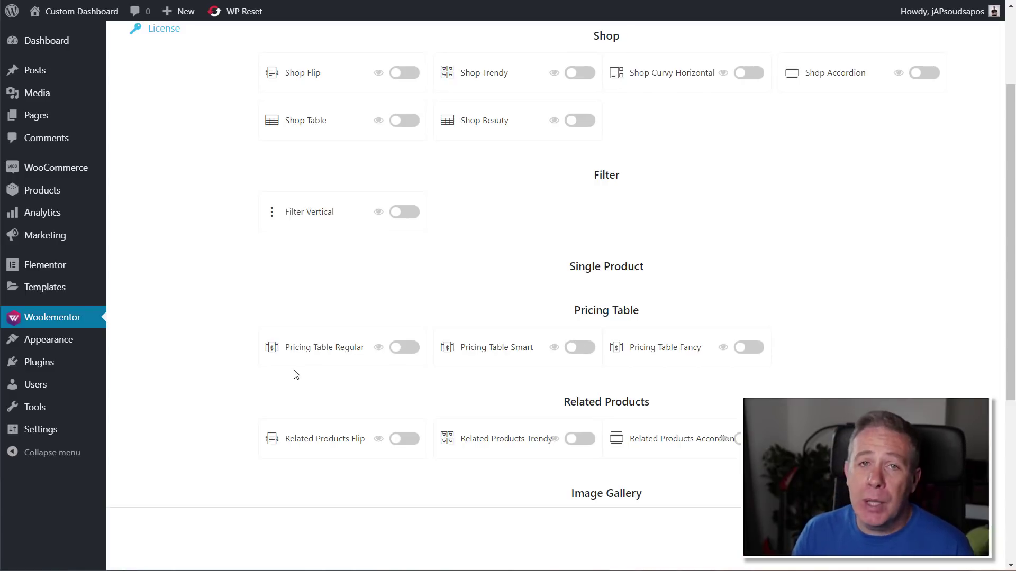
{"action": "scroll", "coordinate": [224, 381], "scroll_direction": "down", "scroll_amount": 3}
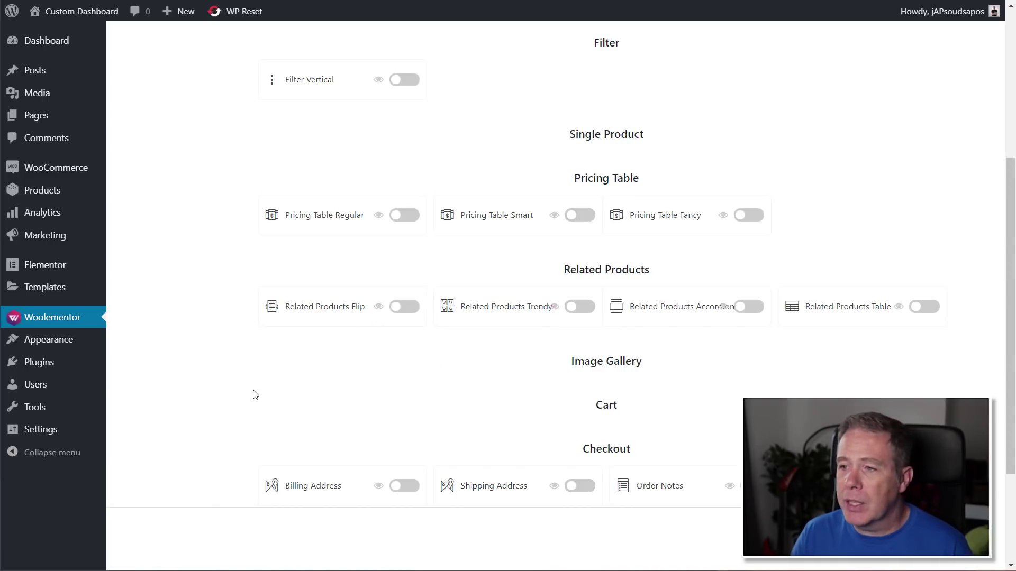
{"action": "scroll", "coordinate": [254, 394], "scroll_direction": "down", "scroll_amount": 3}
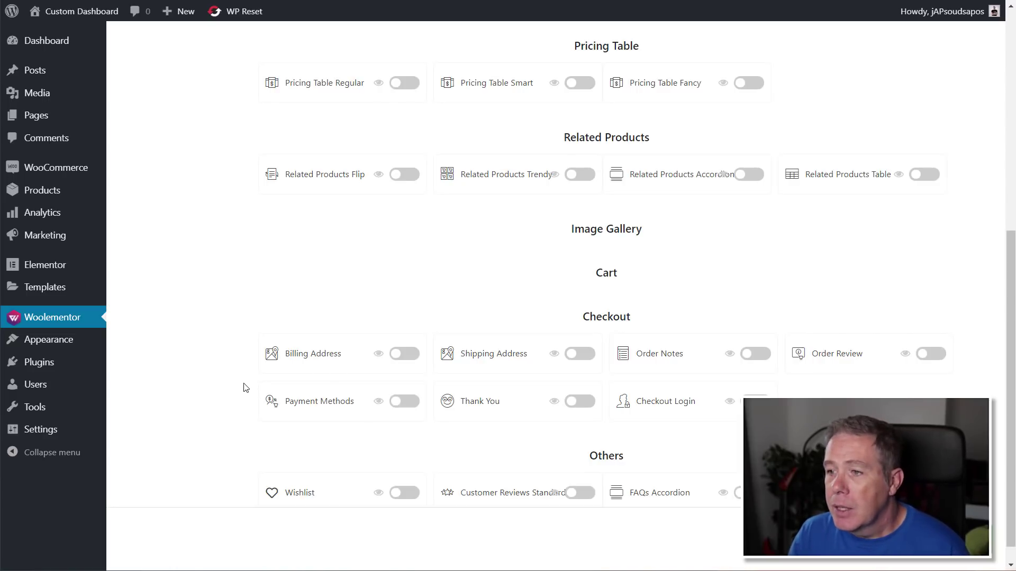
{"action": "scroll", "coordinate": [243, 383], "scroll_direction": "down", "scroll_amount": 1}
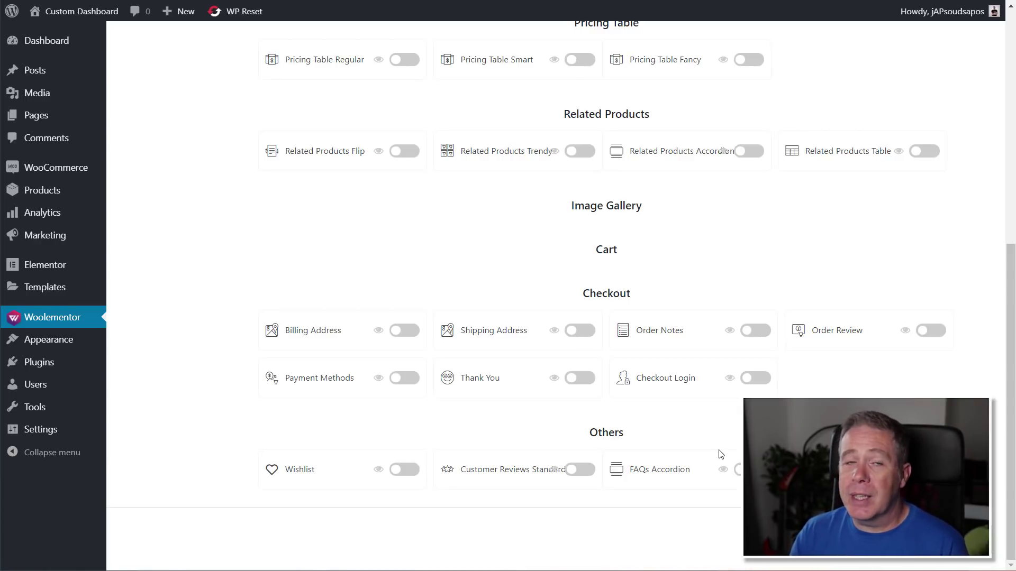
{"action": "scroll", "coordinate": [640, 363], "scroll_direction": "up", "scroll_amount": 1}
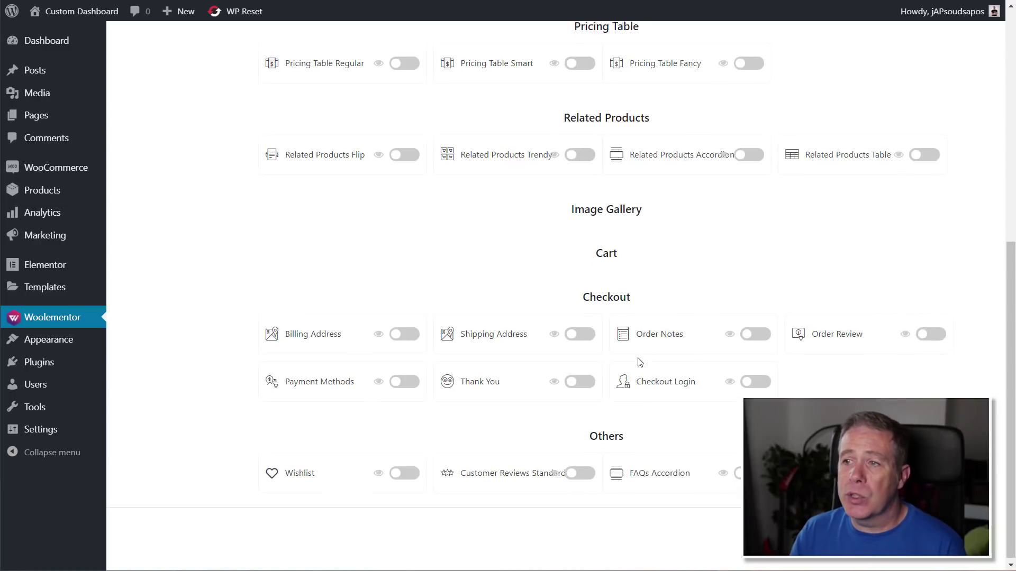
{"action": "scroll", "coordinate": [640, 363], "scroll_direction": "up", "scroll_amount": 8}
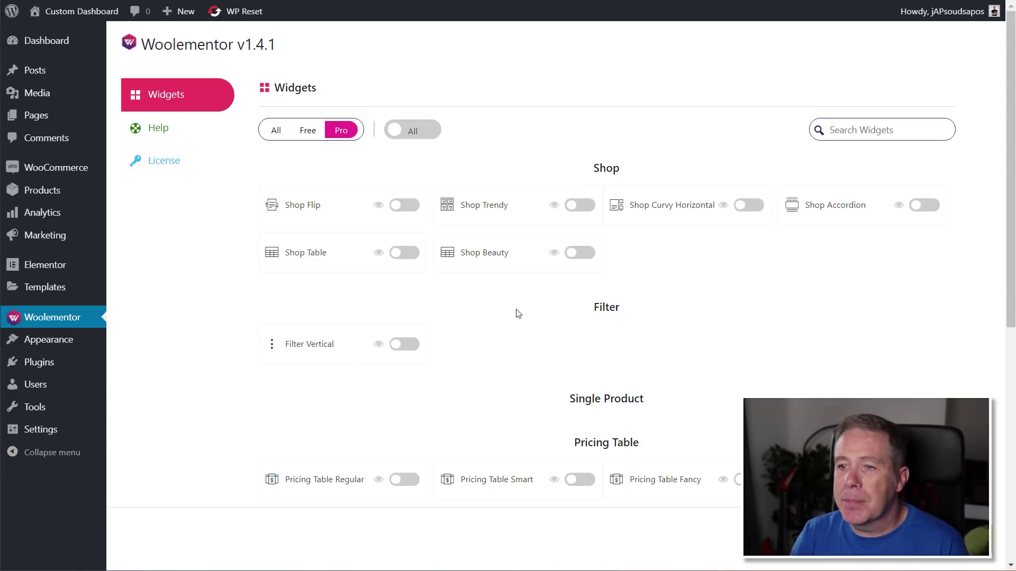
Step: Enable all of Woolementor's Pro widgets and reopen the Custom page for editing with Elementor
{"action": "left_click", "coordinate": [408, 130]}
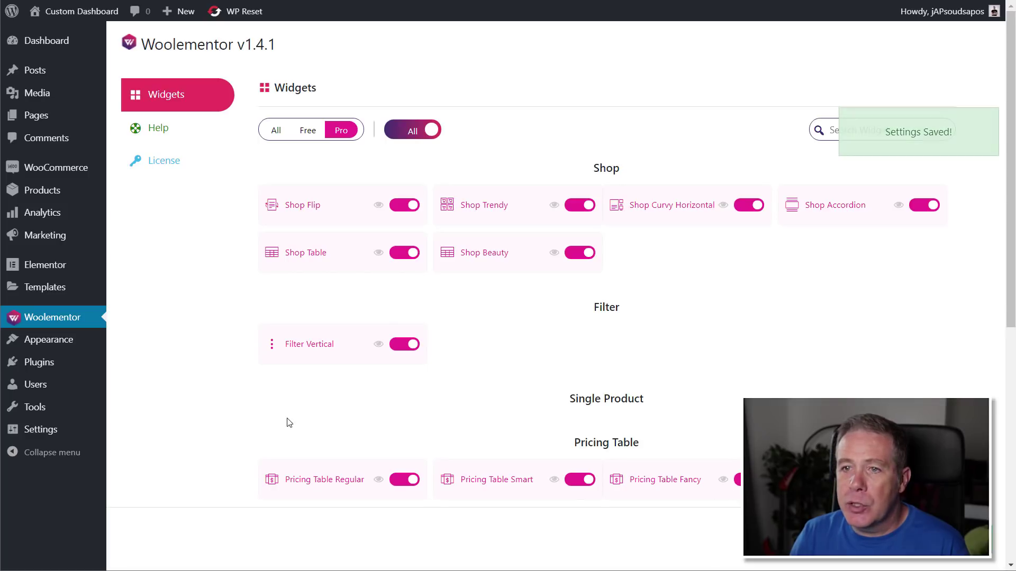
{"action": "mouse_move", "coordinate": [30, 116]}
{"action": "left_click", "coordinate": [132, 118]}
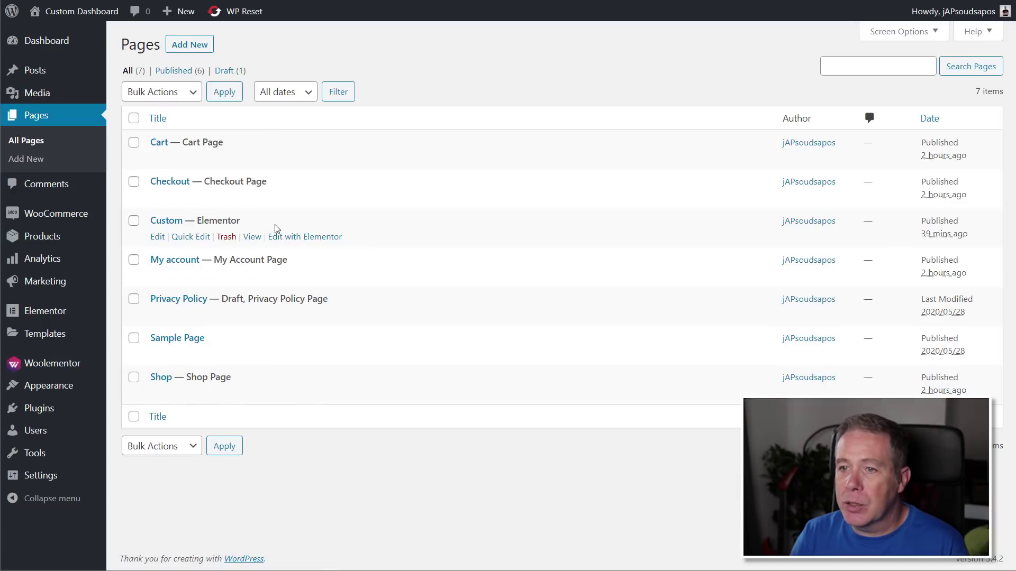
{"action": "left_click", "coordinate": [308, 236]}
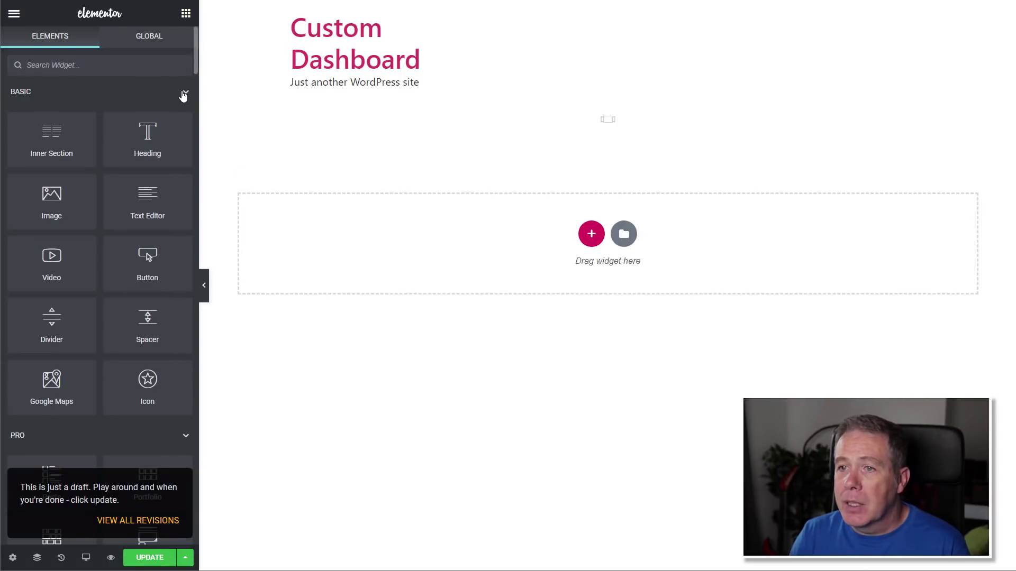
Step: Add a Shop Beauty widget to the page and delete the empty Gallery Box Slider widget
{"action": "left_click", "coordinate": [186, 92]}
{"action": "left_click", "coordinate": [183, 160]}
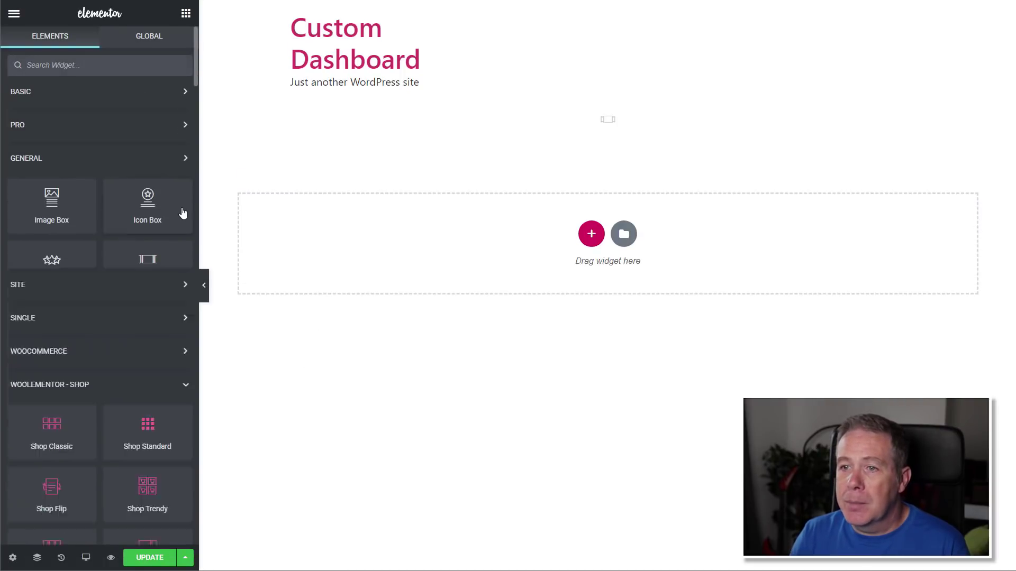
{"action": "scroll", "coordinate": [159, 243], "scroll_direction": "down", "scroll_amount": 3}
{"action": "scroll", "coordinate": [158, 250], "scroll_direction": "down", "scroll_amount": 2}
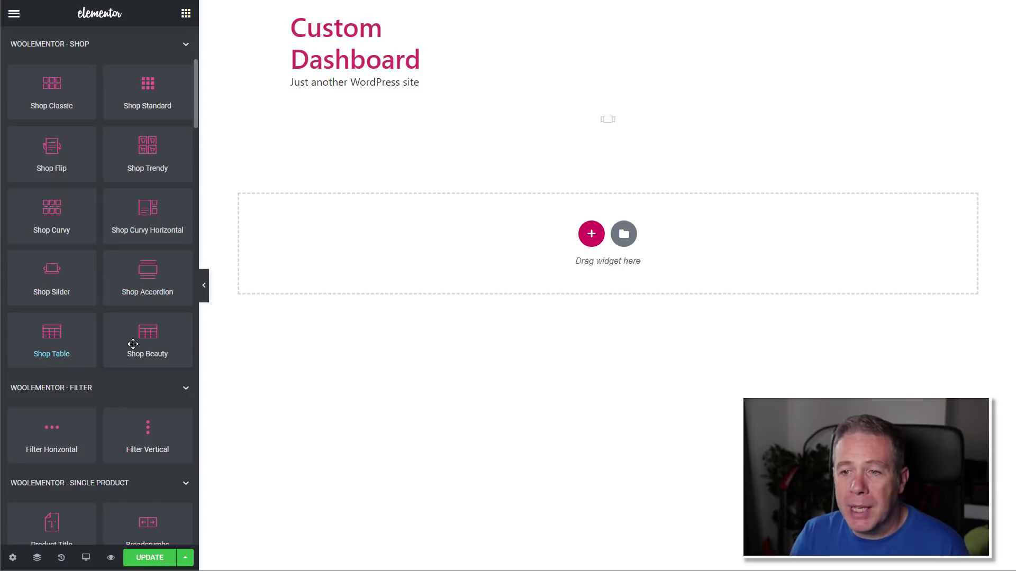
{"action": "left_click_drag", "start_coordinate": [133, 340], "coordinate": [529, 127]}
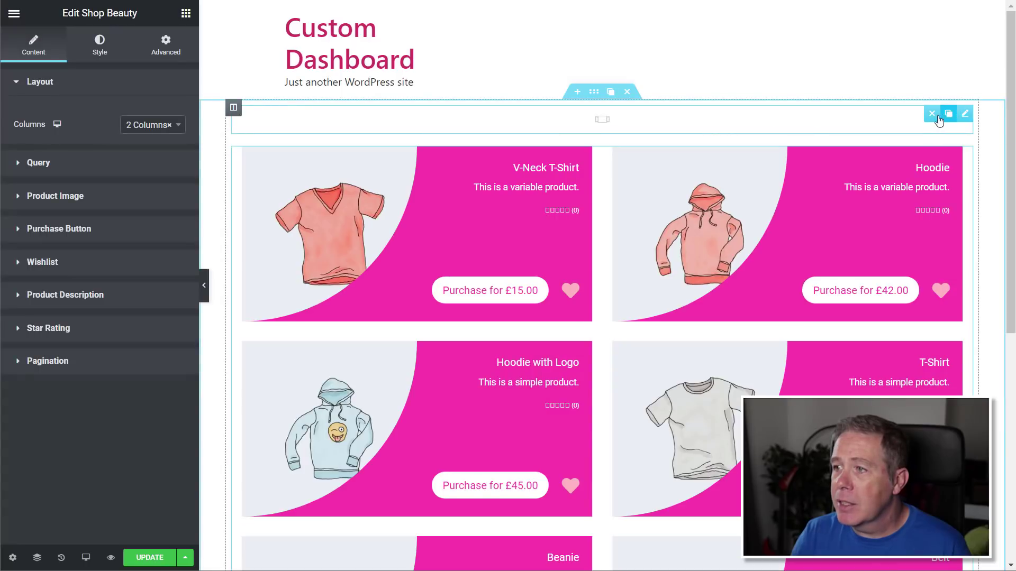
{"action": "left_click", "coordinate": [932, 114]}
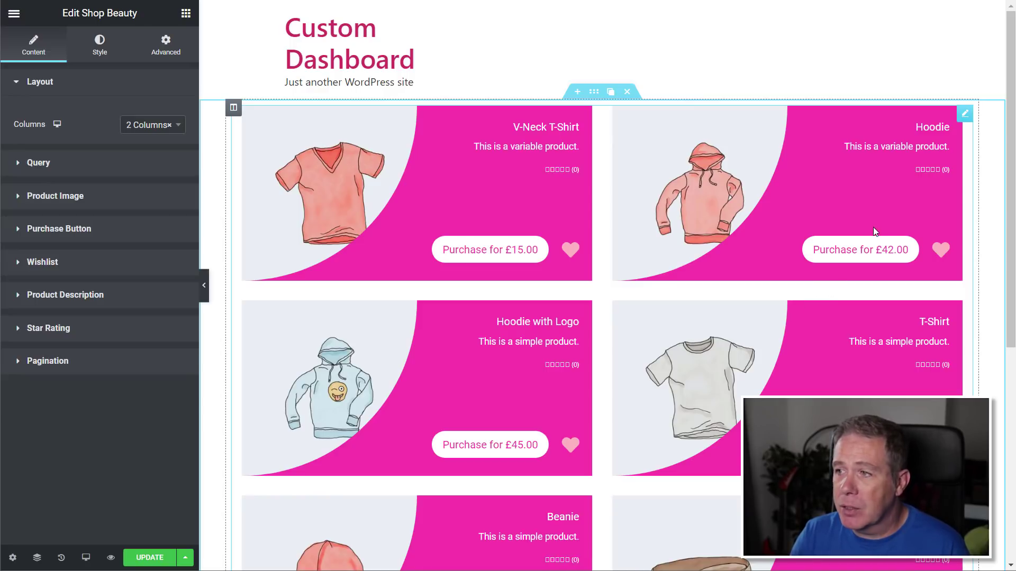
Step: Look over the Shop Beauty product grid and replace it with a Shop Table widget
{"action": "scroll", "coordinate": [846, 293], "scroll_direction": "down", "scroll_amount": 6}
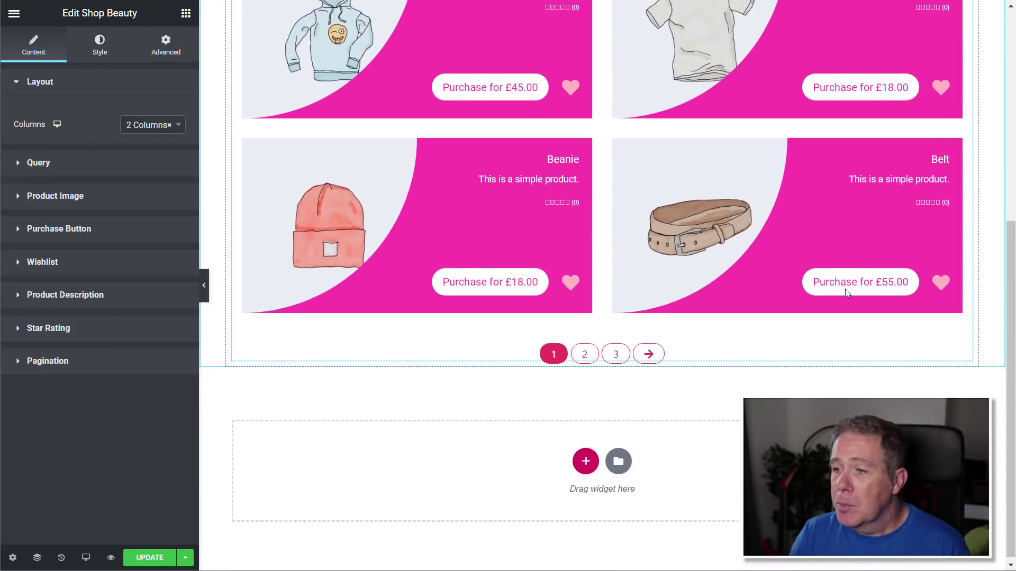
{"action": "scroll", "coordinate": [843, 294], "scroll_direction": "up", "scroll_amount": 6}
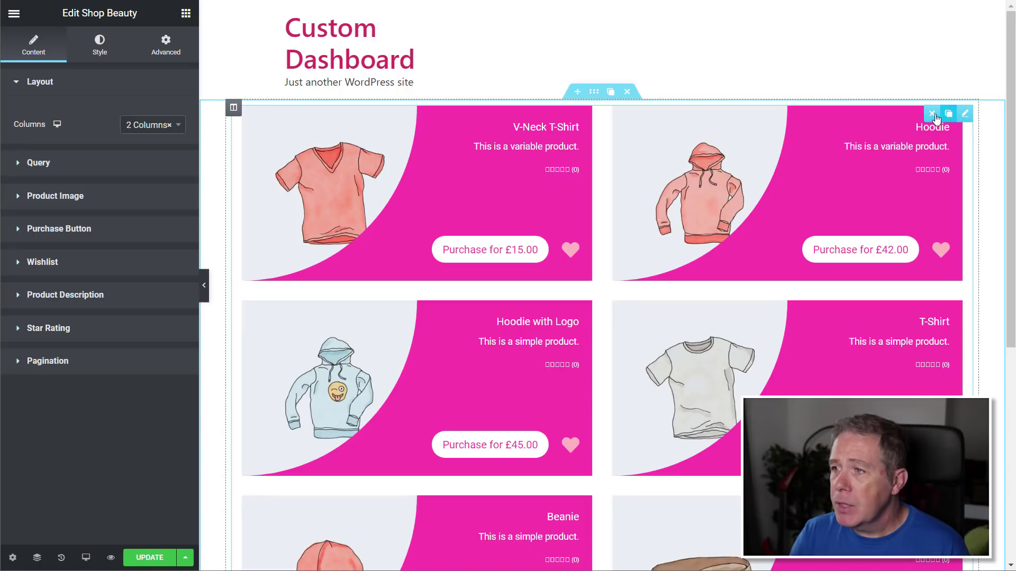
{"action": "left_click", "coordinate": [932, 115]}
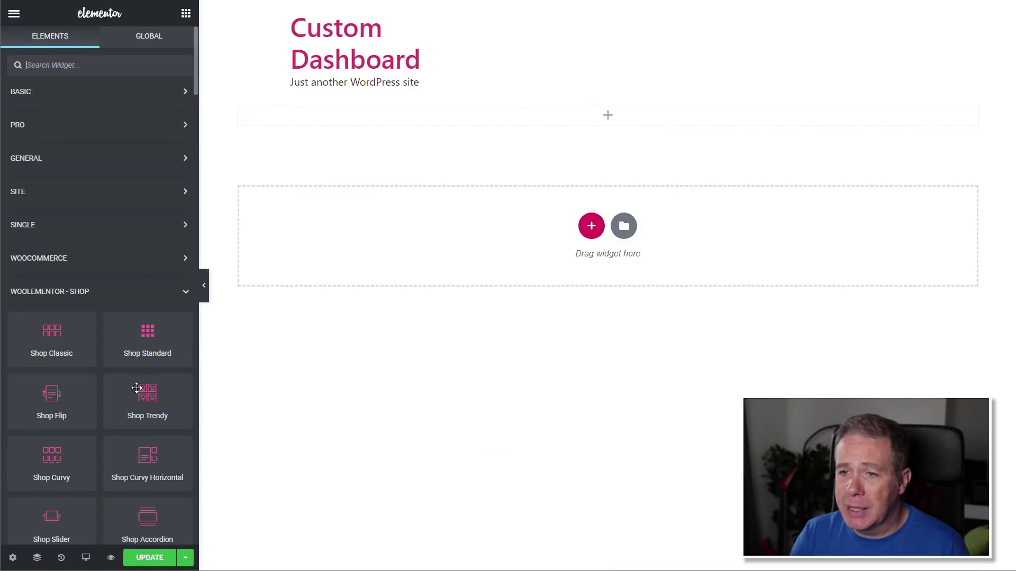
{"action": "scroll", "coordinate": [137, 388], "scroll_direction": "down", "scroll_amount": 3}
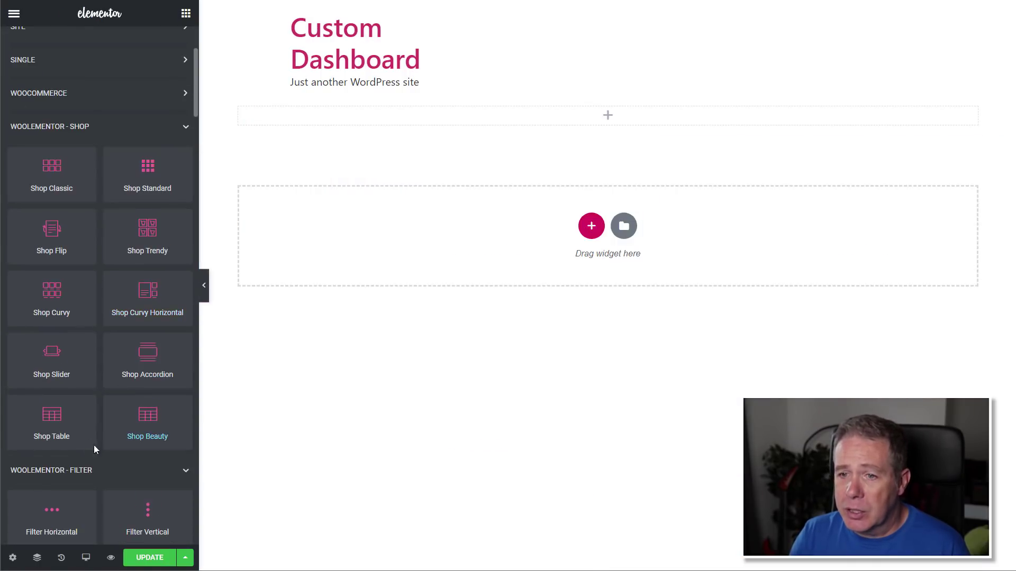
{"action": "left_click_drag", "start_coordinate": [46, 422], "coordinate": [517, 113]}
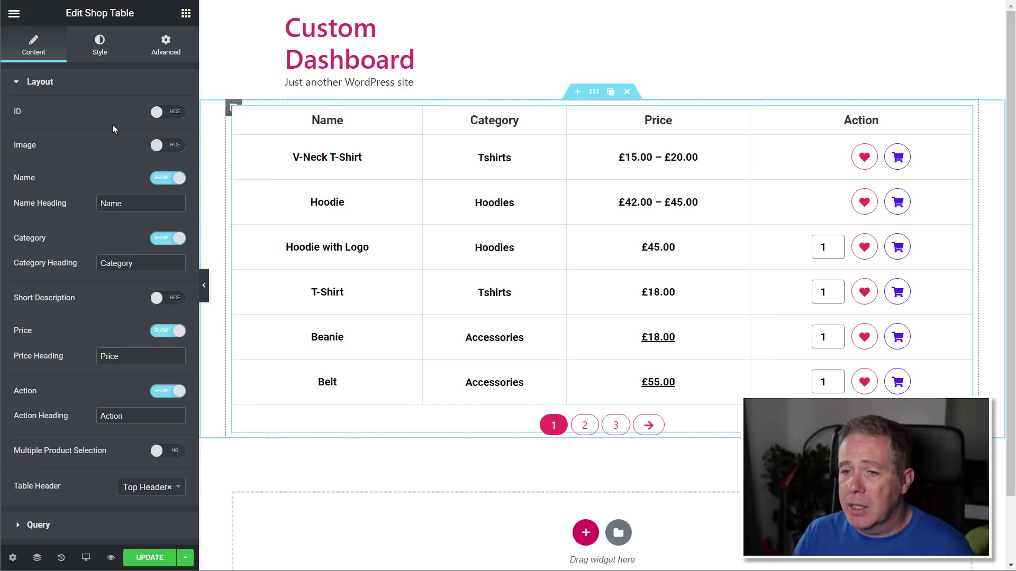
Step: Enable DataTables for the Shop Table widget
{"action": "scroll", "coordinate": [72, 322], "scroll_direction": "down", "scroll_amount": 4}
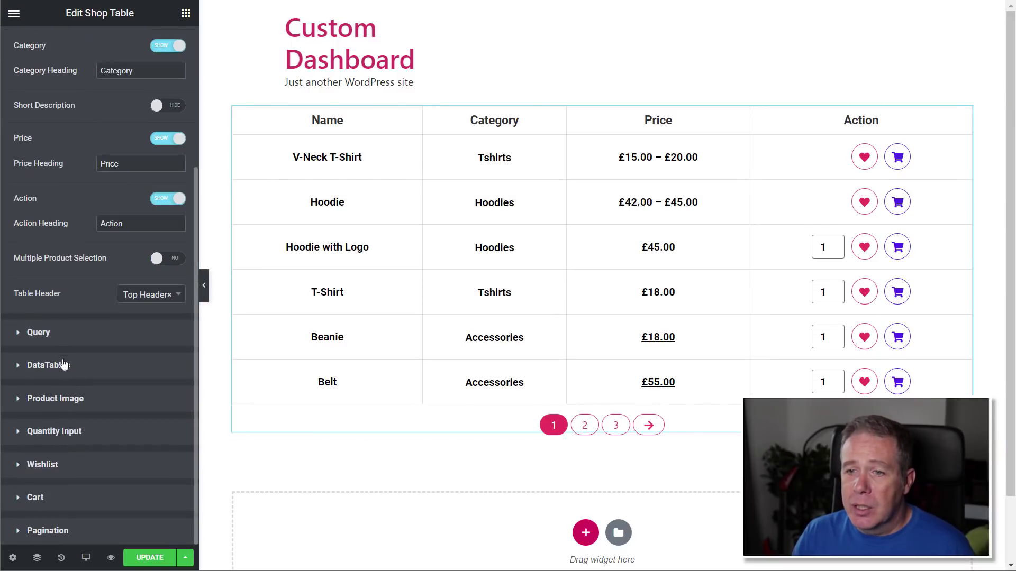
{"action": "left_click", "coordinate": [38, 332]}
{"action": "left_click", "coordinate": [58, 267]}
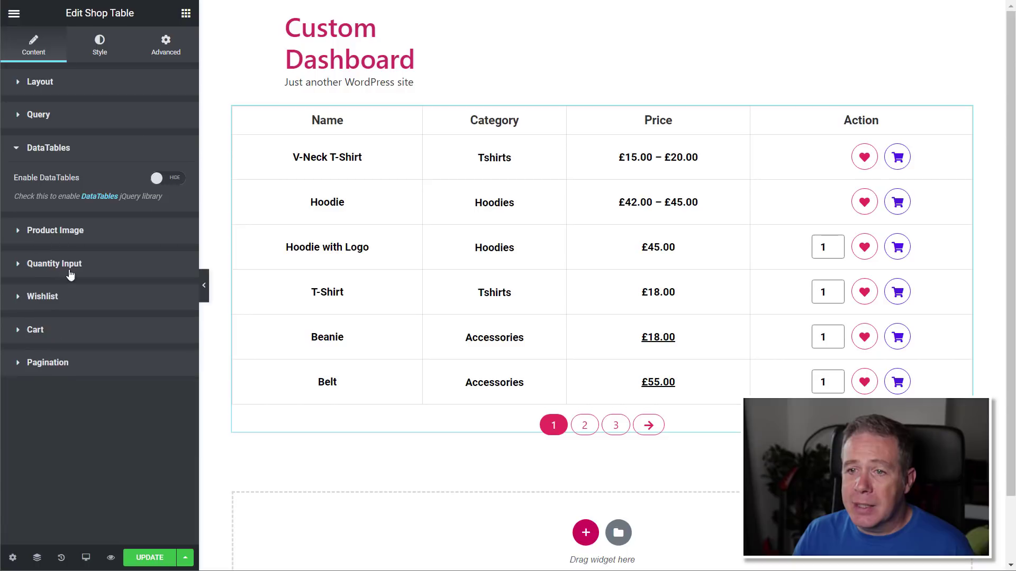
{"action": "left_click", "coordinate": [172, 179]}
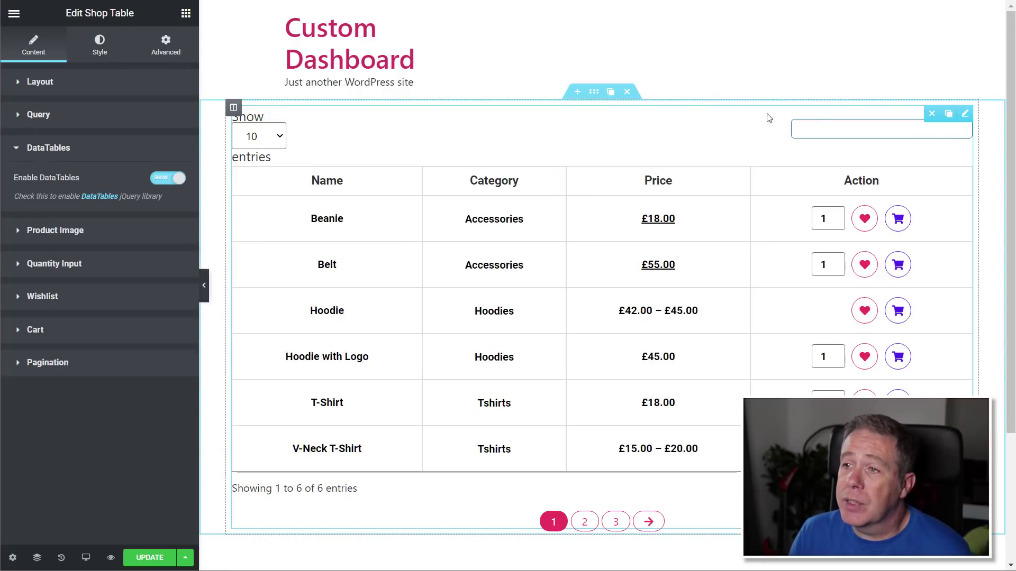
Step: Delete the Shop Table section and add a Shop Accordion widget to the page
{"action": "left_click", "coordinate": [633, 99]}
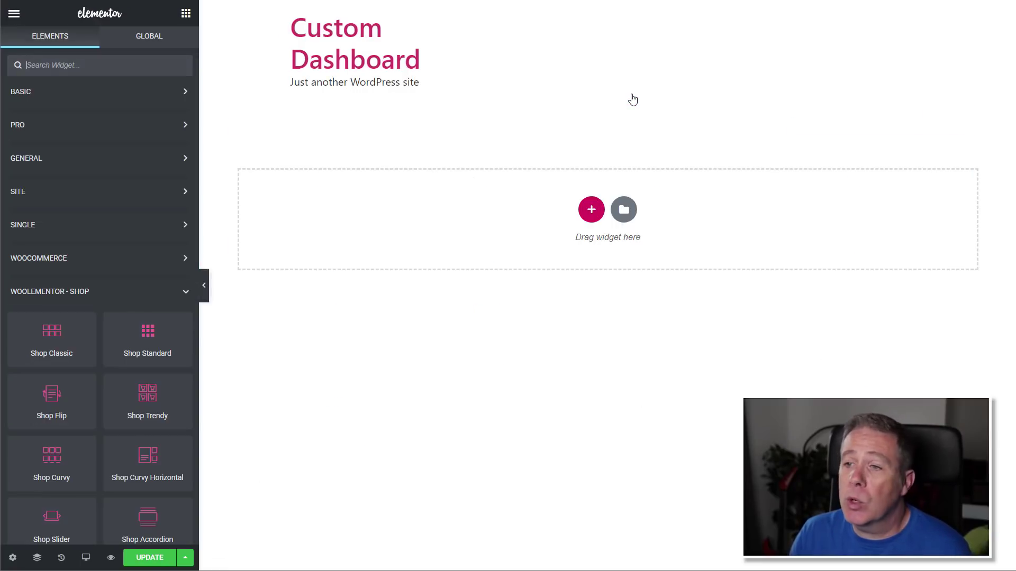
{"action": "scroll", "coordinate": [119, 370], "scroll_direction": "down", "scroll_amount": 3}
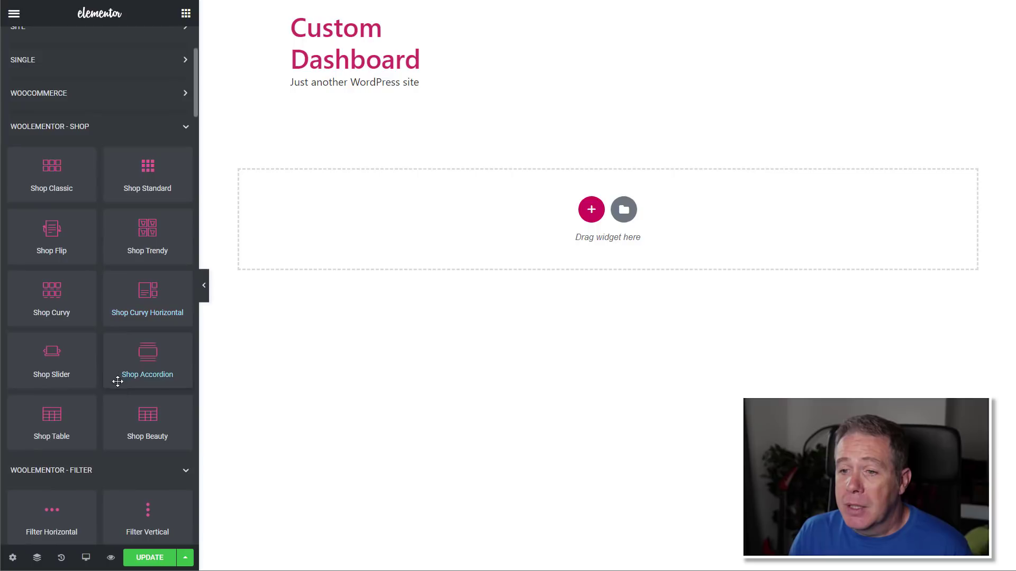
{"action": "left_click_drag", "start_coordinate": [135, 360], "coordinate": [499, 267]}
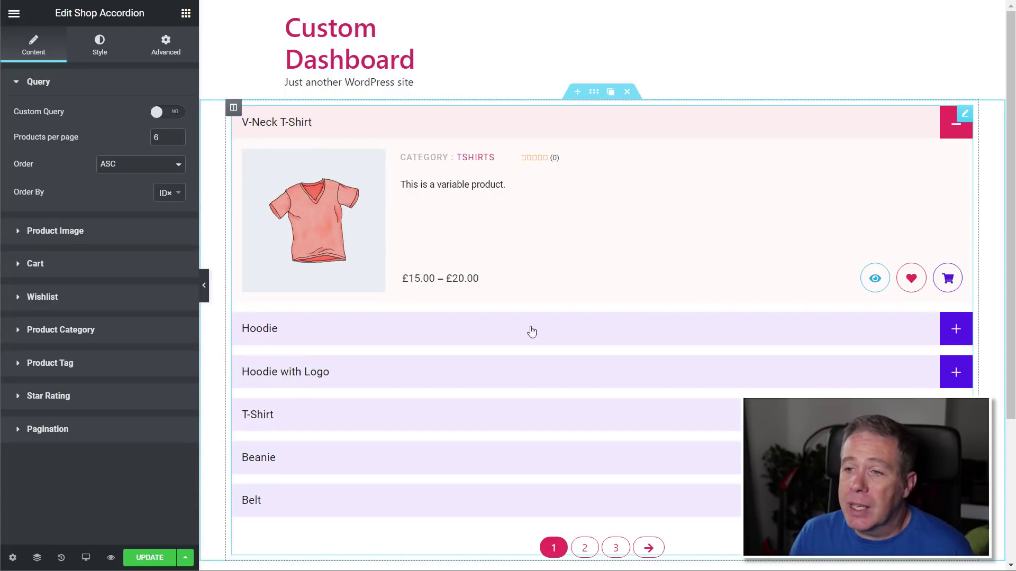
Step: Expand the Hoodie, Hoodie with Logo and T-Shirt entries in the product accordion to examine their details
{"action": "left_click", "coordinate": [409, 332]}
{"action": "left_click", "coordinate": [424, 377]}
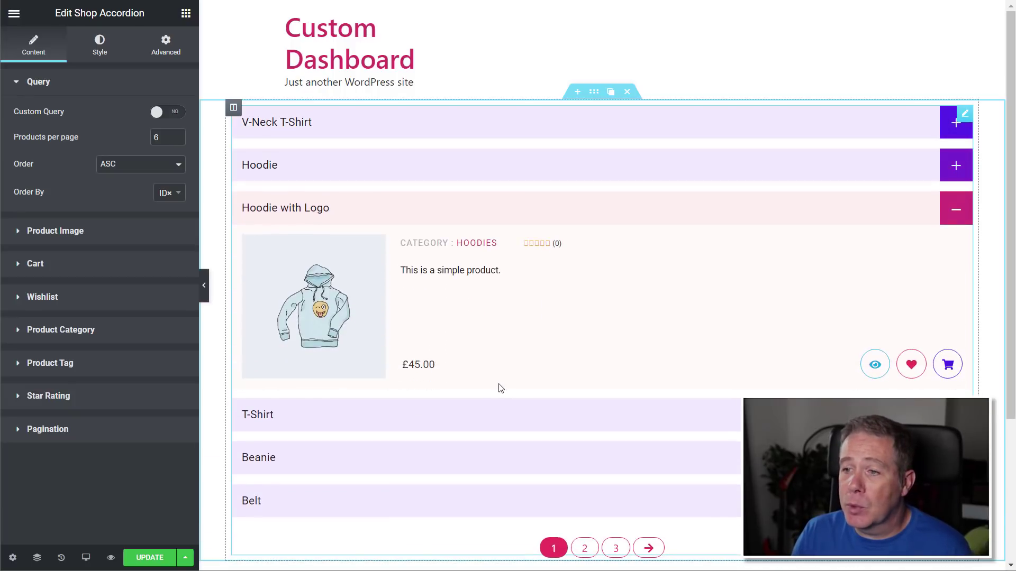
{"action": "left_click", "coordinate": [482, 414]}
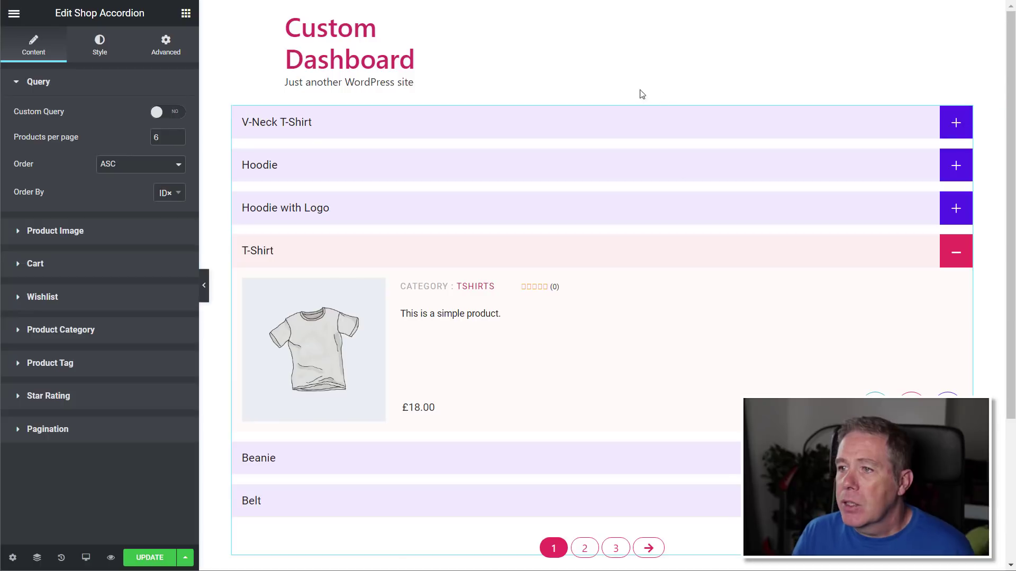
Step: Delete the Shop Accordion section and add a Filter Vertical widget to the page
{"action": "left_click", "coordinate": [627, 92]}
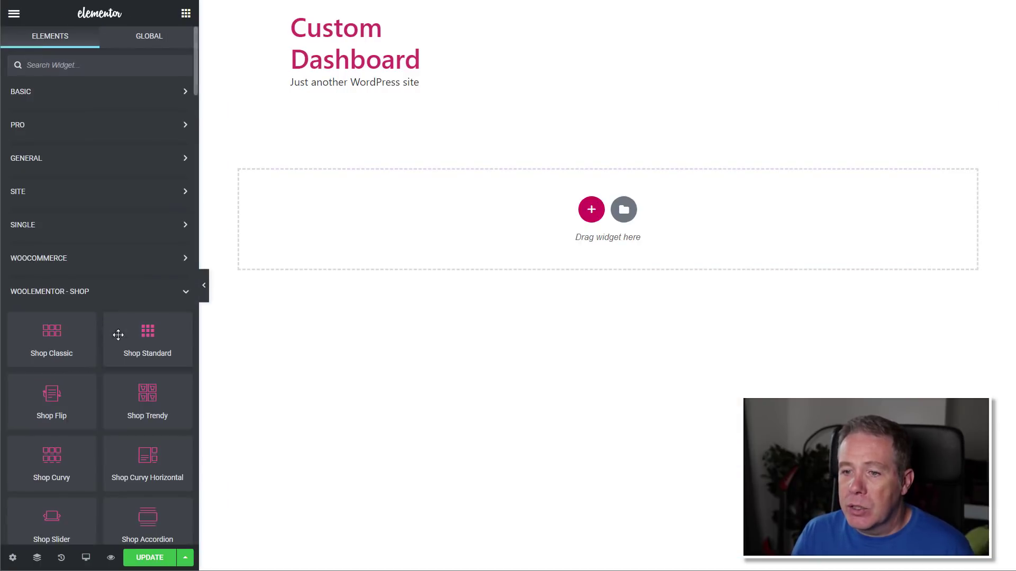
{"action": "scroll", "coordinate": [88, 337], "scroll_direction": "down", "scroll_amount": 5}
{"action": "scroll", "coordinate": [87, 337], "scroll_direction": "down", "scroll_amount": 5}
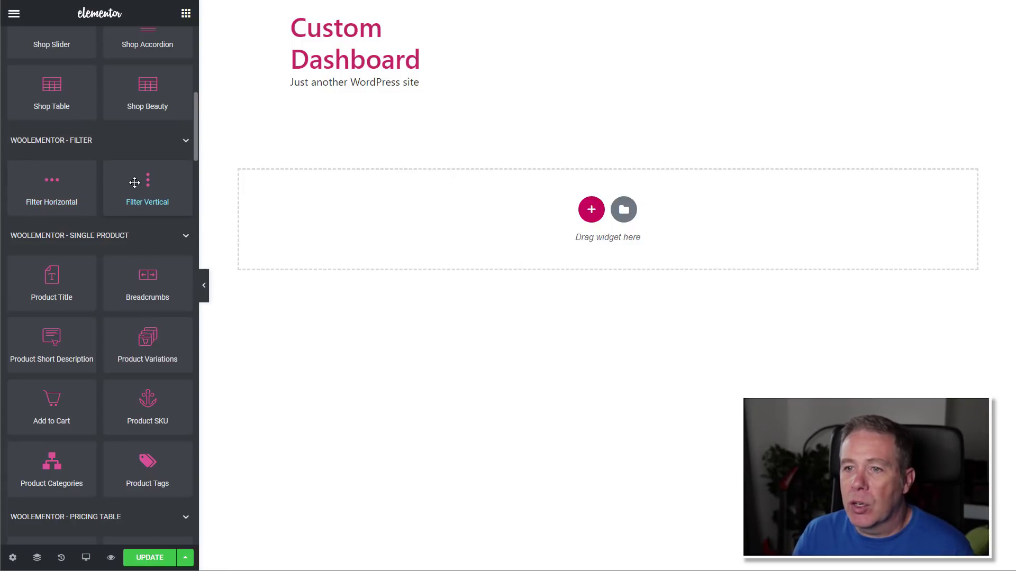
{"action": "left_click_drag", "start_coordinate": [136, 181], "coordinate": [235, 302]}
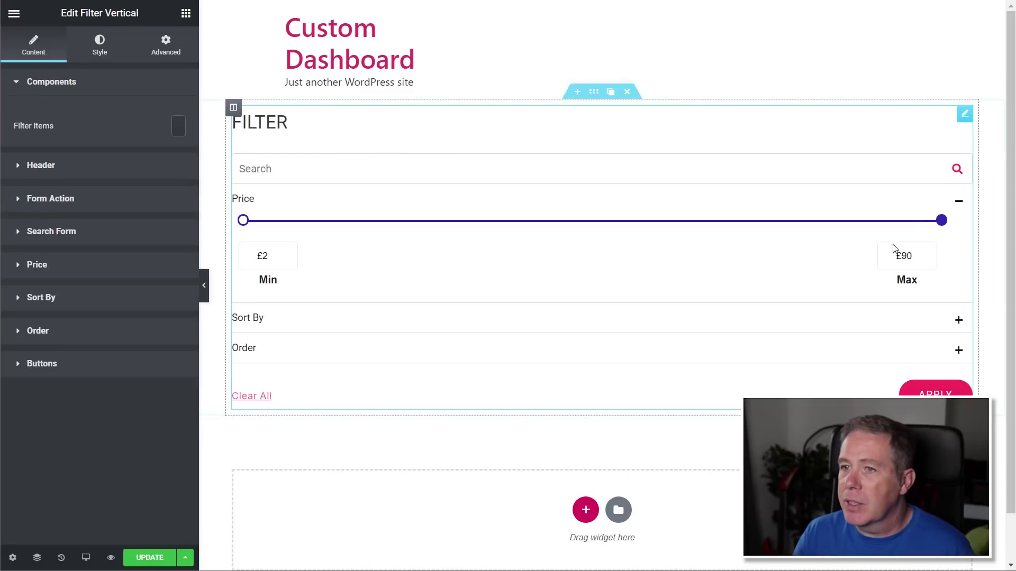
Step: Delete the Filter Vertical section and browse the Single Product and Pricing Table widgets
{"action": "left_click", "coordinate": [627, 93]}
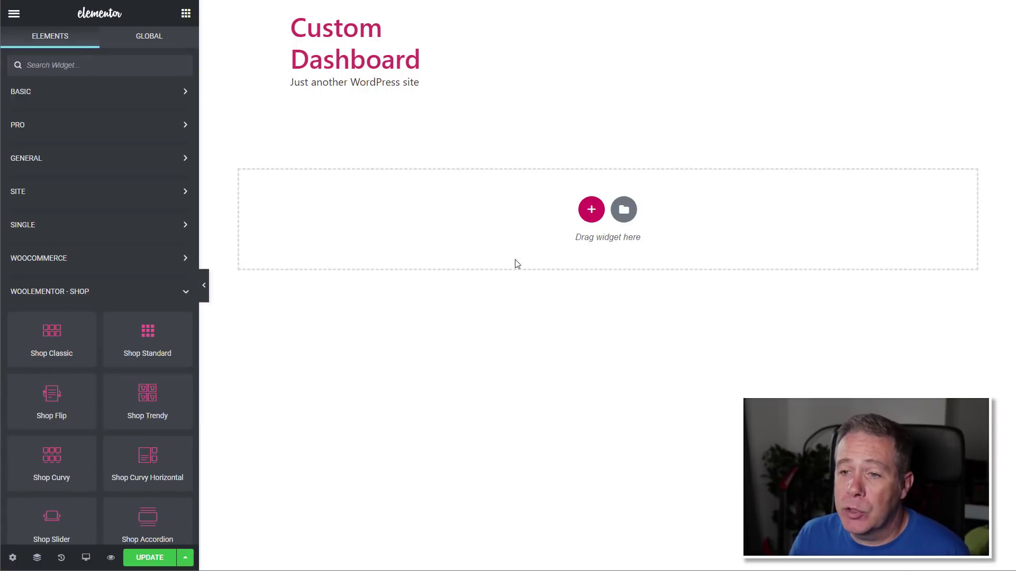
{"action": "scroll", "coordinate": [108, 328], "scroll_direction": "down", "scroll_amount": 7}
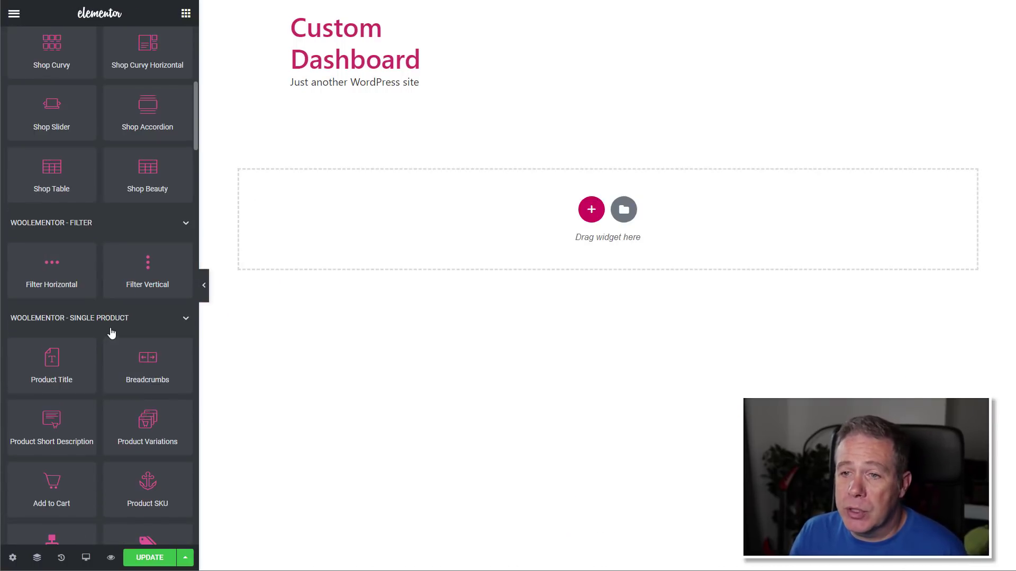
{"action": "scroll", "coordinate": [110, 333], "scroll_direction": "down", "scroll_amount": 4}
{"action": "scroll", "coordinate": [109, 324], "scroll_direction": "down", "scroll_amount": 2}
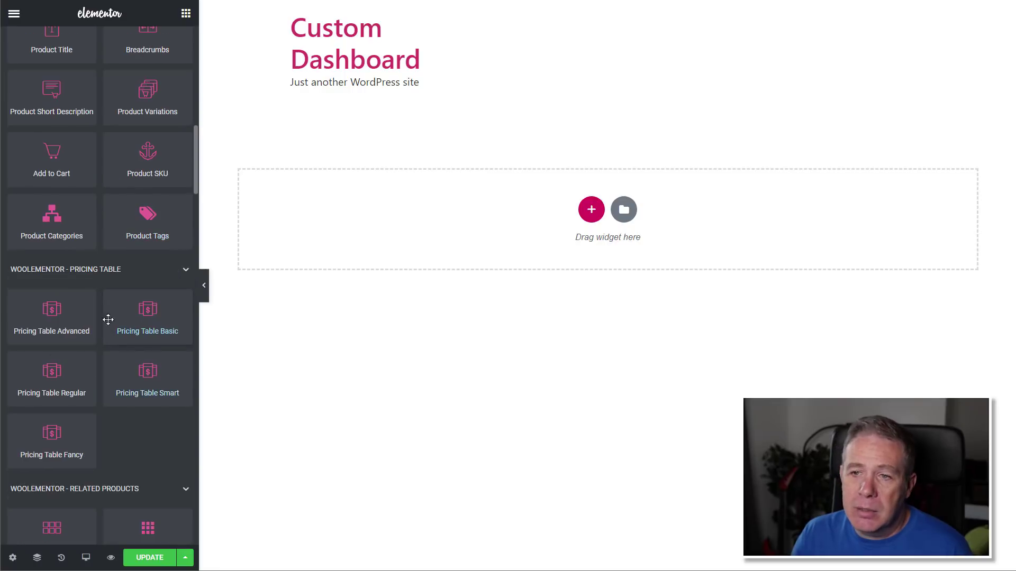
{"action": "scroll", "coordinate": [93, 389], "scroll_direction": "up", "scroll_amount": 2}
{"action": "scroll", "coordinate": [79, 339], "scroll_direction": "up", "scroll_amount": 1}
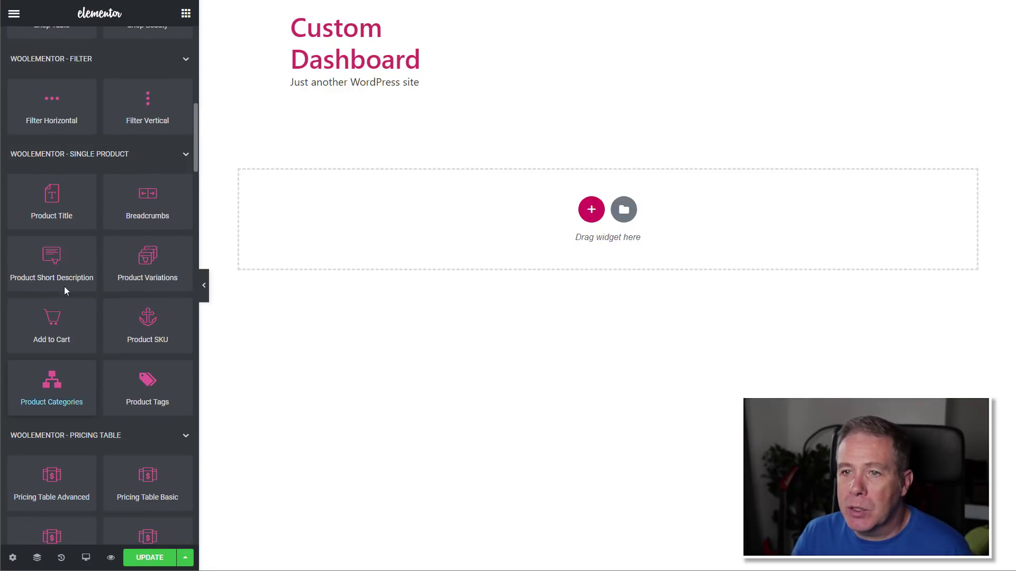
Step: Browse the Woolementor Related Products, Image Gallery, Cart and Checkout widgets in the widget list
{"action": "scroll", "coordinate": [123, 333], "scroll_direction": "down", "scroll_amount": 1}
{"action": "scroll", "coordinate": [123, 341], "scroll_direction": "down", "scroll_amount": 5}
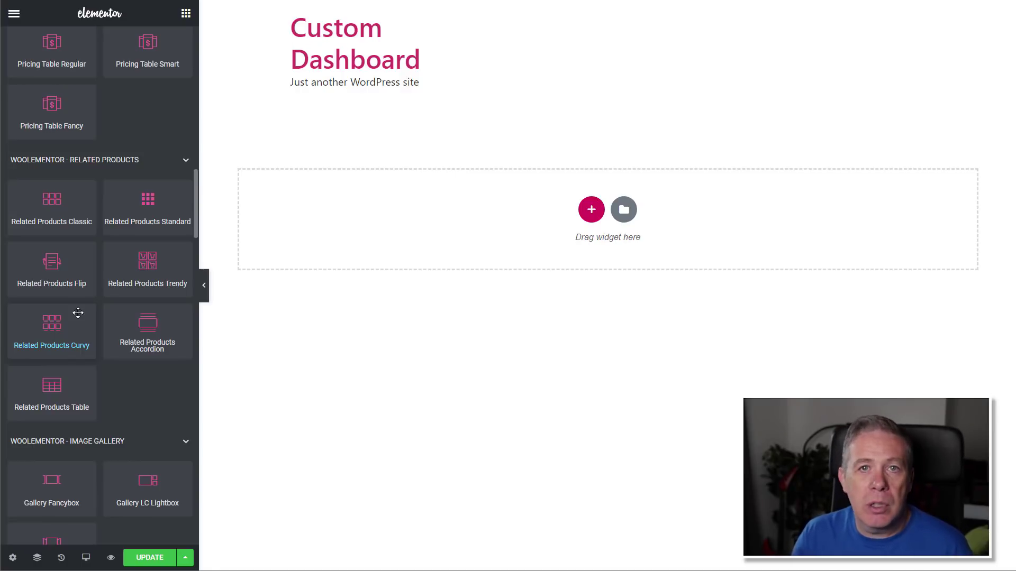
{"action": "scroll", "coordinate": [123, 338], "scroll_direction": "down", "scroll_amount": 3}
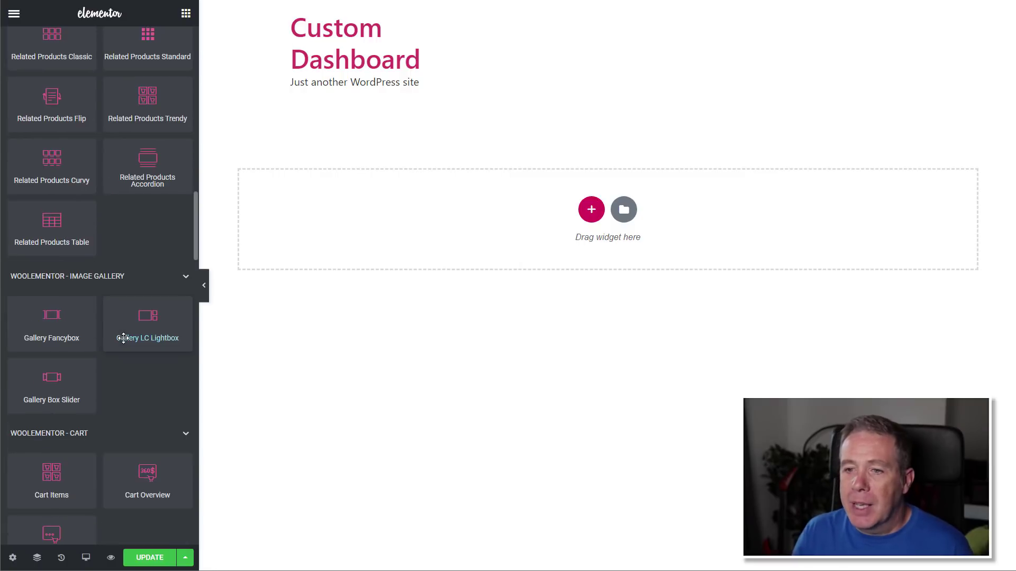
{"action": "scroll", "coordinate": [140, 389], "scroll_direction": "down", "scroll_amount": 3}
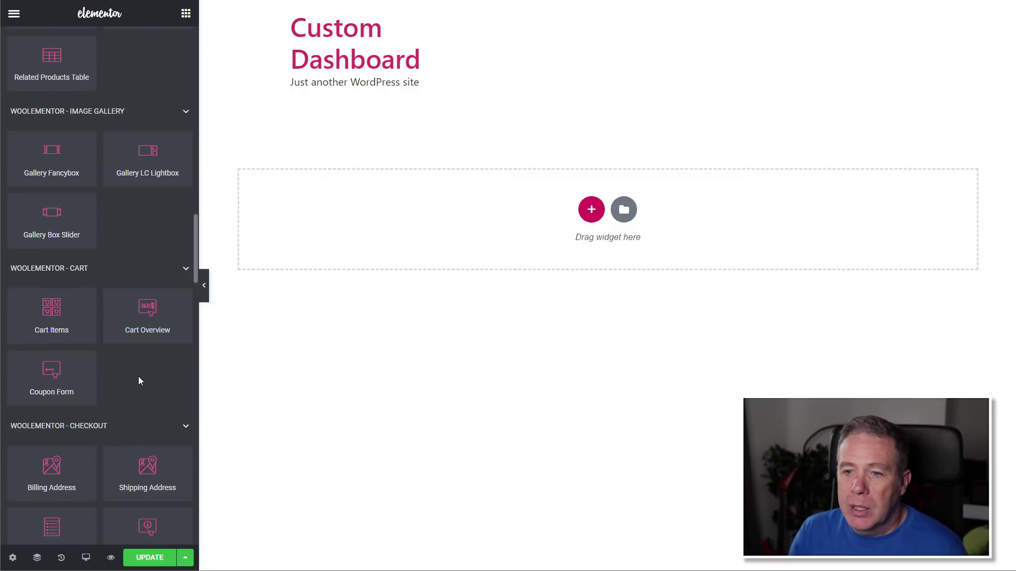
{"action": "scroll", "coordinate": [133, 370], "scroll_direction": "down", "scroll_amount": 1}
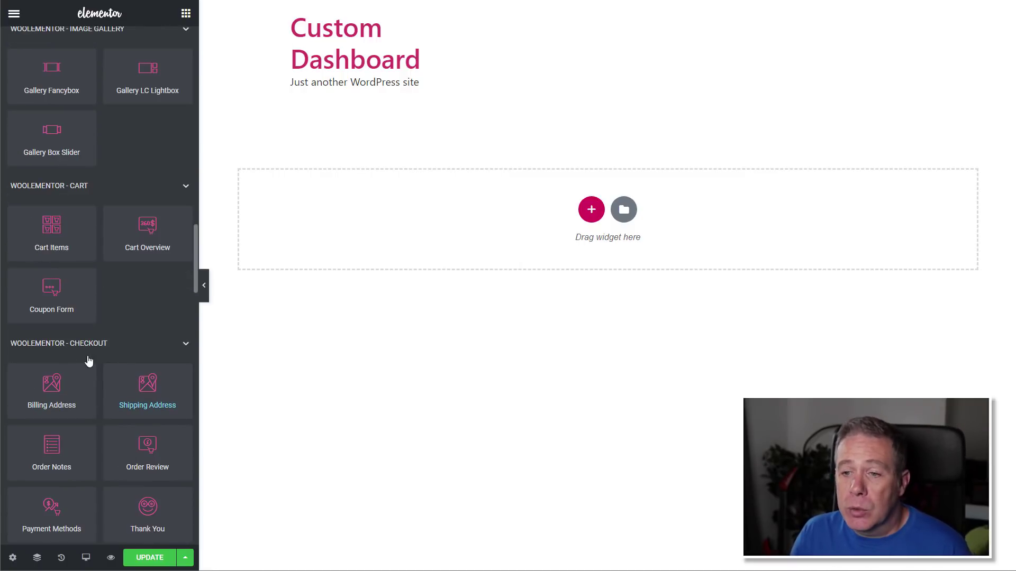
{"action": "scroll", "coordinate": [82, 373], "scroll_direction": "down", "scroll_amount": 3}
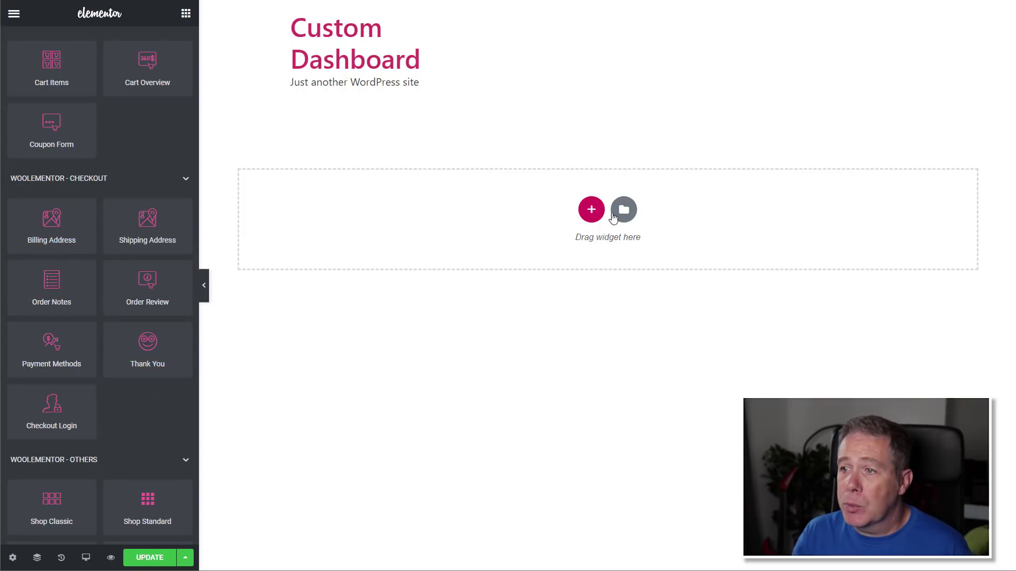
Step: Add a section with two equal columns and place the Billing Address widget in its first column
{"action": "left_click", "coordinate": [592, 213]}
{"action": "left_click", "coordinate": [508, 244]}
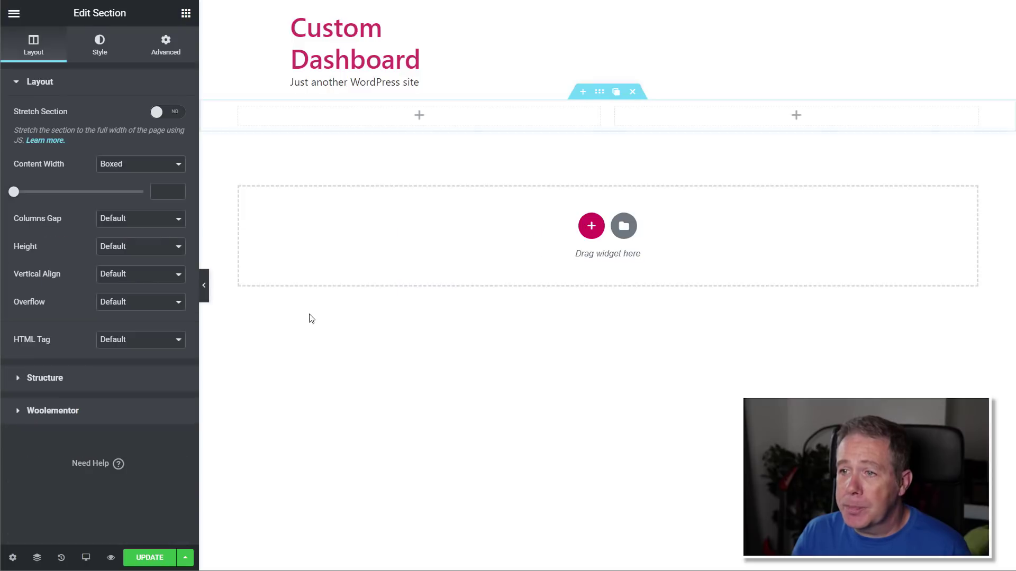
{"action": "left_click", "coordinate": [186, 14]}
{"action": "scroll", "coordinate": [106, 394], "scroll_direction": "down", "scroll_amount": 20}
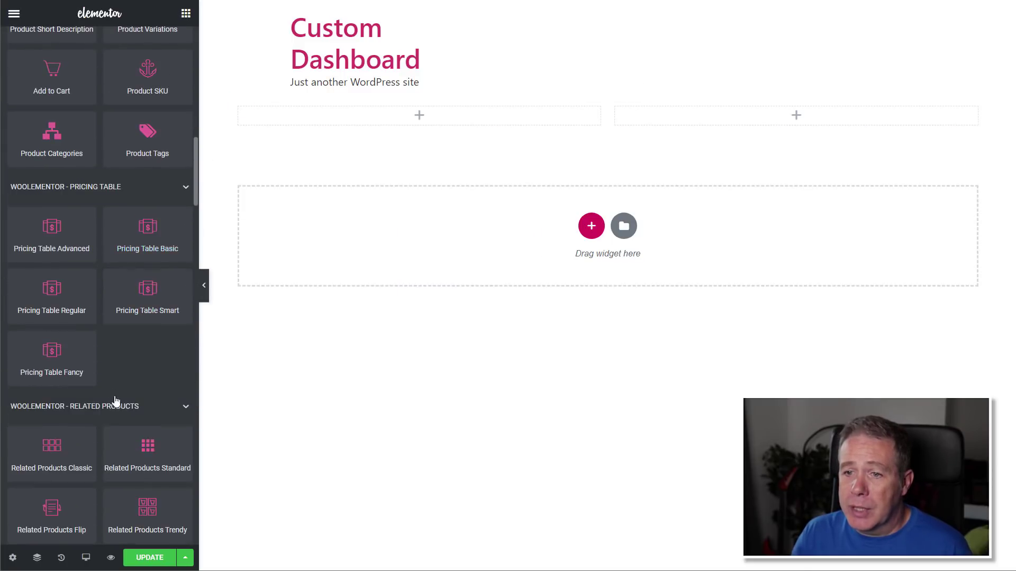
{"action": "scroll", "coordinate": [114, 400], "scroll_direction": "down", "scroll_amount": 14}
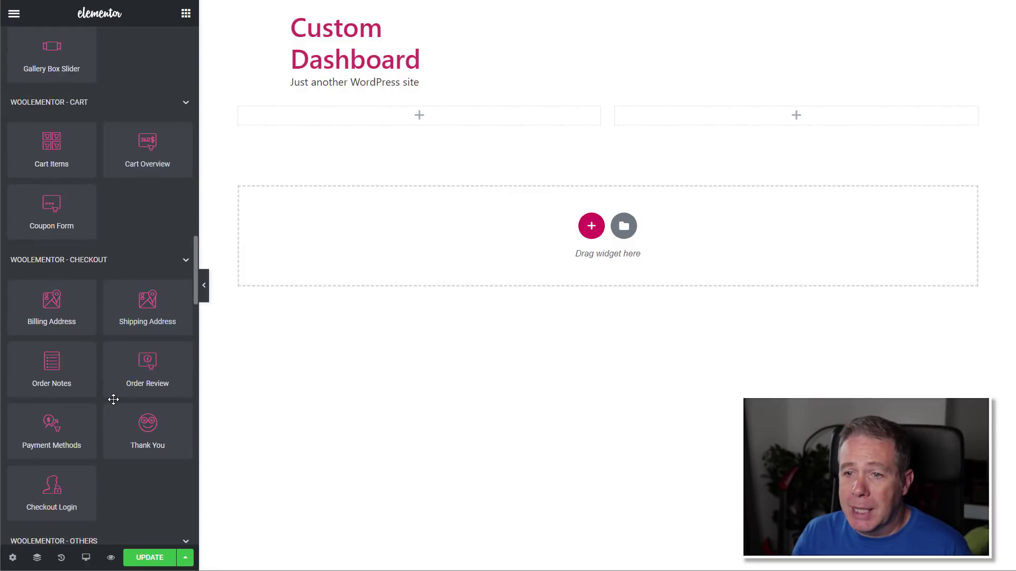
{"action": "scroll", "coordinate": [113, 399], "scroll_direction": "down", "scroll_amount": 8}
{"action": "scroll", "coordinate": [114, 399], "scroll_direction": "up", "scroll_amount": 10}
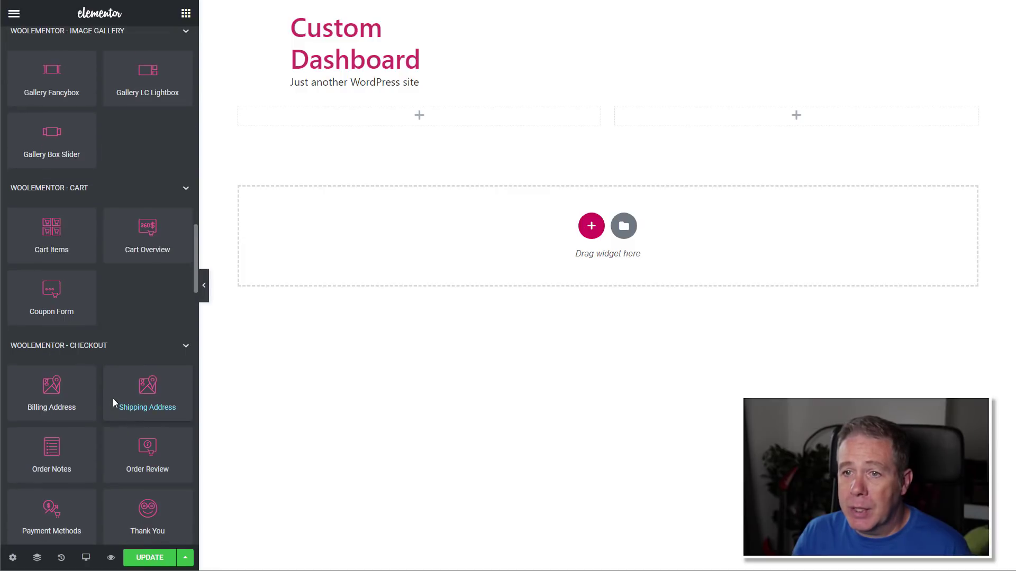
{"action": "scroll", "coordinate": [113, 398], "scroll_direction": "down", "scroll_amount": 2}
{"action": "left_click_drag", "start_coordinate": [50, 302], "coordinate": [423, 115]}
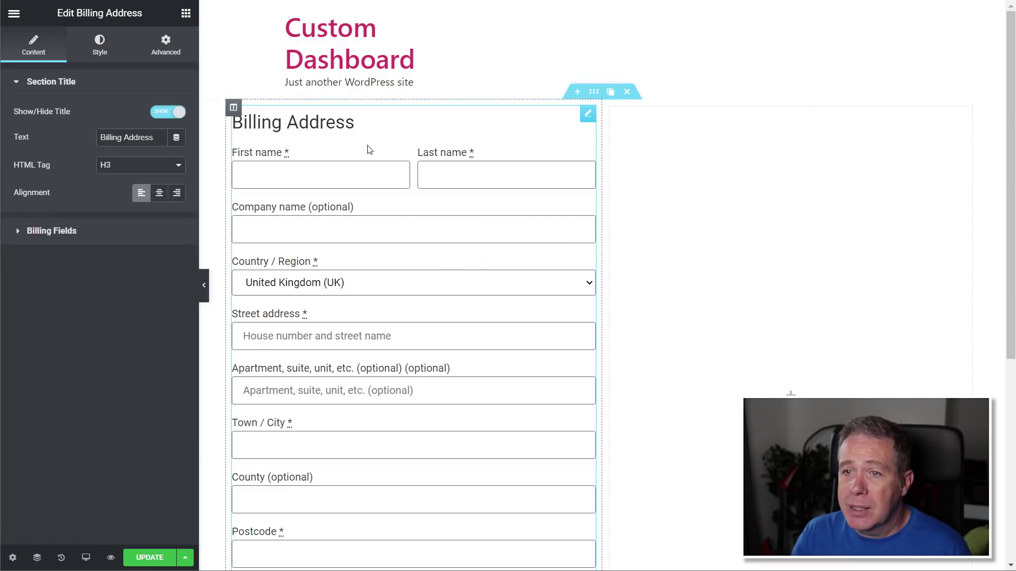
Step: Collapse the Woolementor widget categories from Shop through Cart and add the Shipping Address widget to the empty second column
{"action": "left_click", "coordinate": [185, 12]}
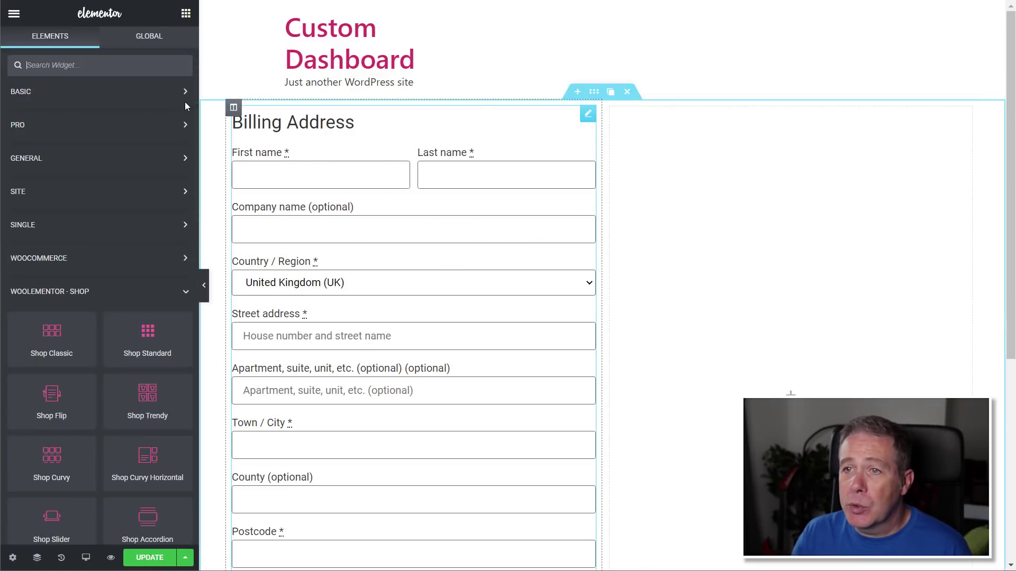
{"action": "scroll", "coordinate": [132, 323], "scroll_direction": "up", "scroll_amount": 5}
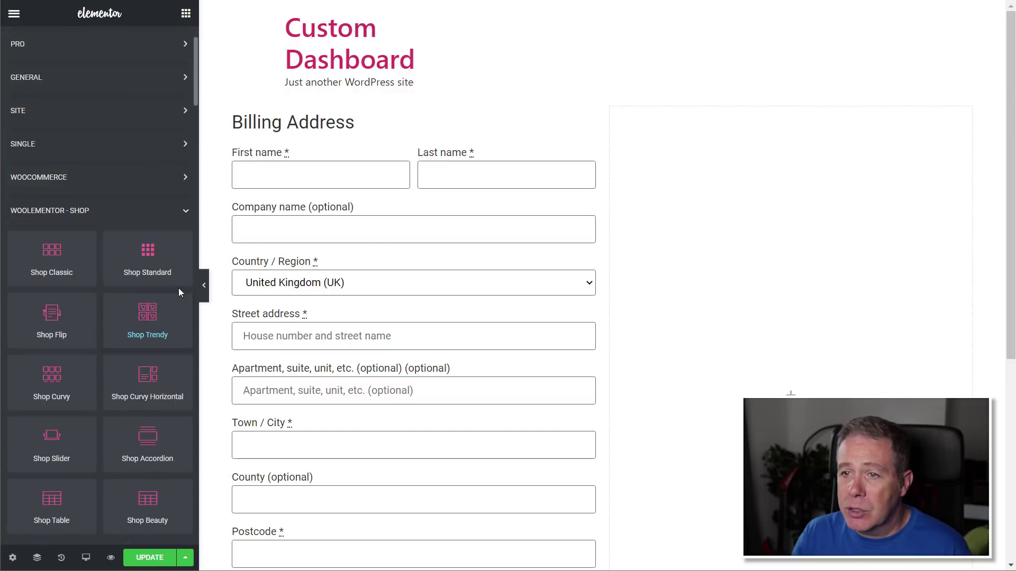
{"action": "left_click", "coordinate": [186, 211]}
{"action": "left_click", "coordinate": [186, 245]}
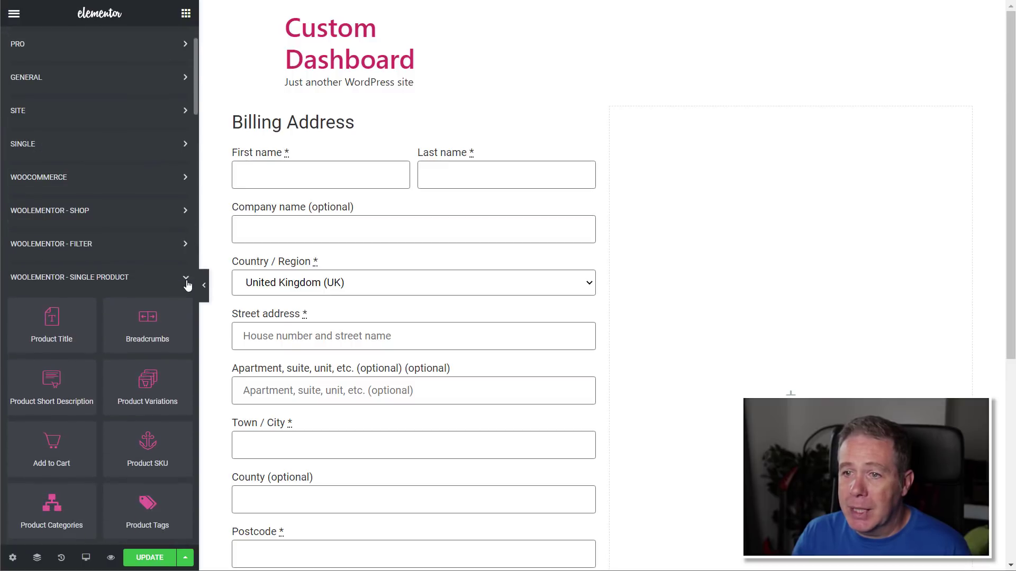
{"action": "left_click", "coordinate": [187, 277]}
{"action": "left_click", "coordinate": [186, 312]}
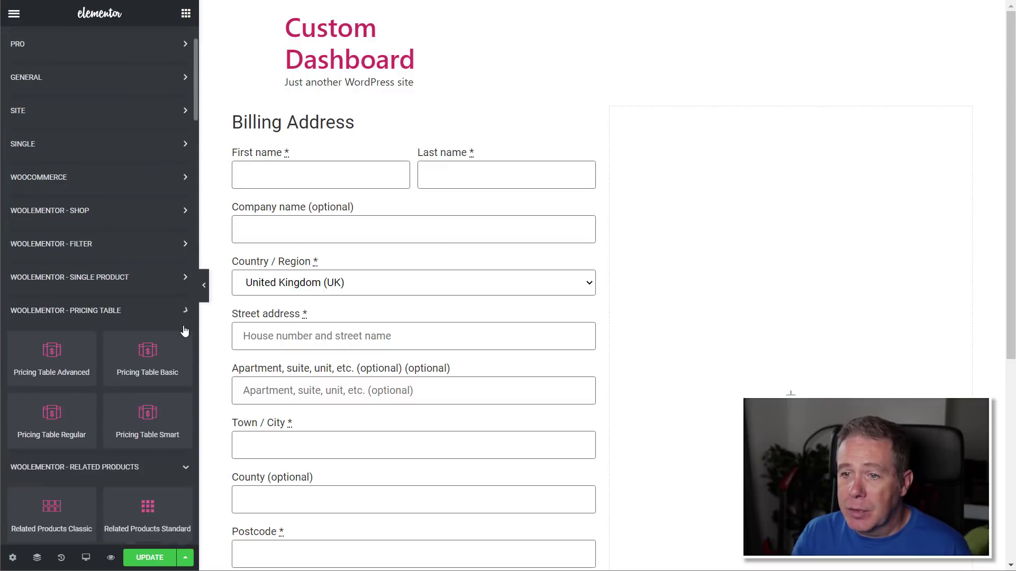
{"action": "left_click", "coordinate": [185, 344]}
{"action": "scroll", "coordinate": [162, 340], "scroll_direction": "down", "scroll_amount": 3}
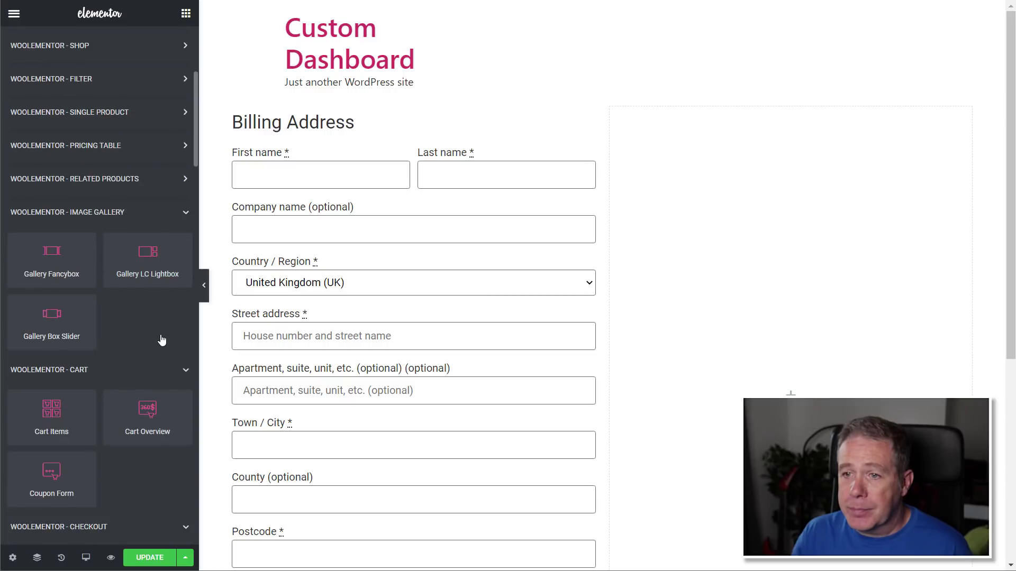
{"action": "left_click", "coordinate": [187, 217]}
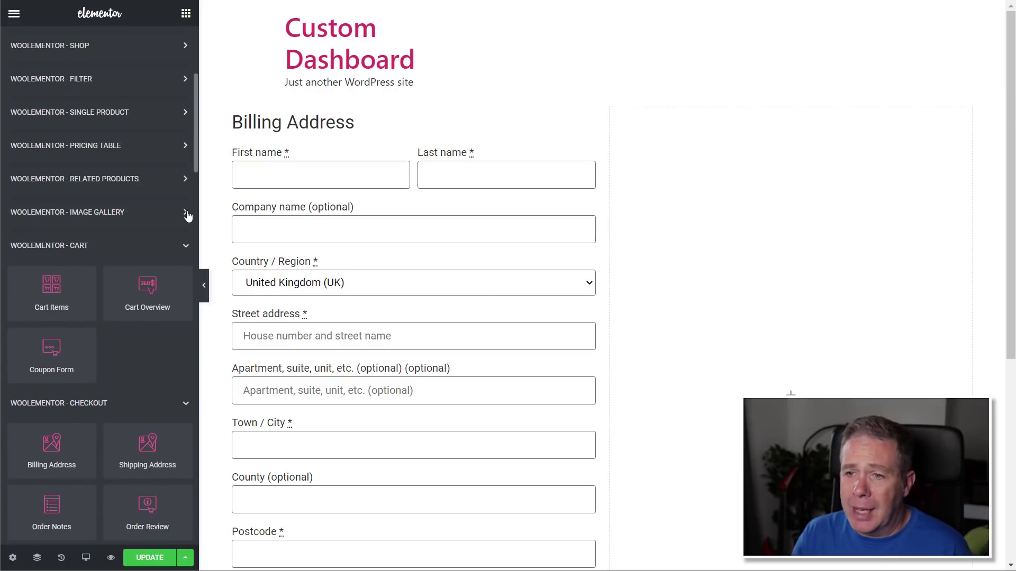
{"action": "left_click", "coordinate": [186, 246]}
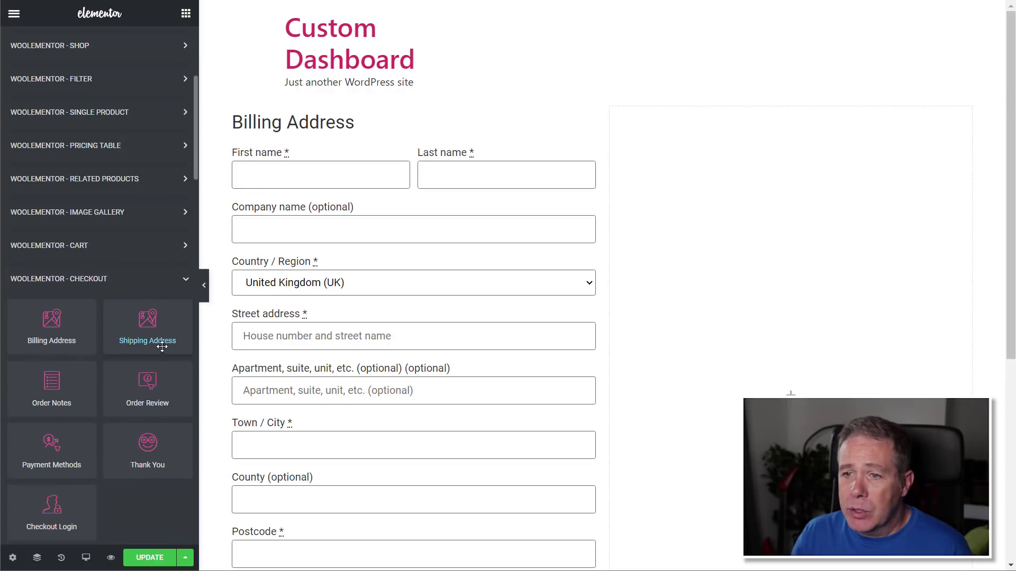
{"action": "left_click_drag", "start_coordinate": [156, 324], "coordinate": [778, 238]}
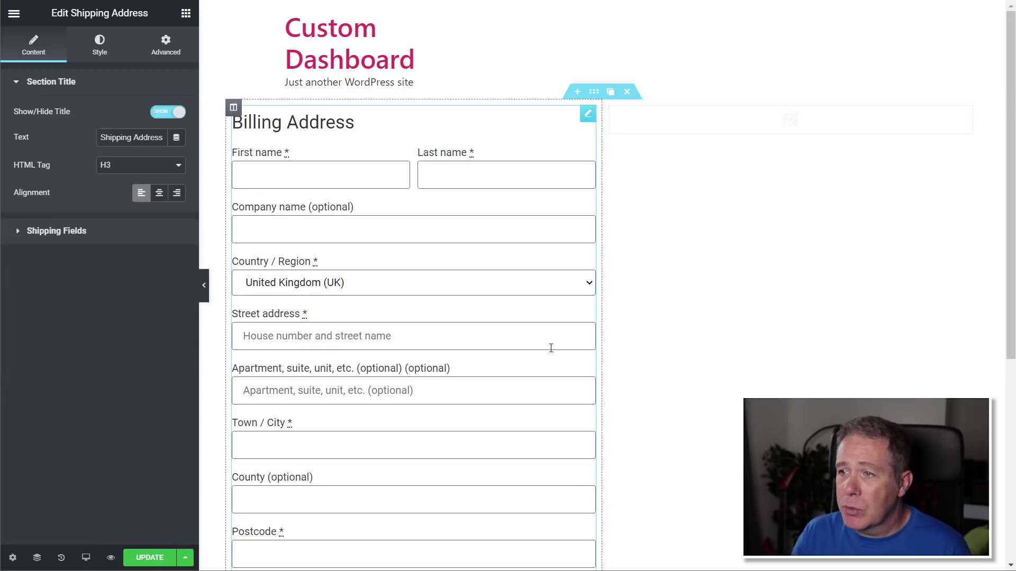
Step: Add a single-column section below the address forms and place the Payment Methods widget in it
{"action": "scroll", "coordinate": [677, 447], "scroll_direction": "down", "scroll_amount": 4}
{"action": "scroll", "coordinate": [678, 449], "scroll_direction": "down", "scroll_amount": 2}
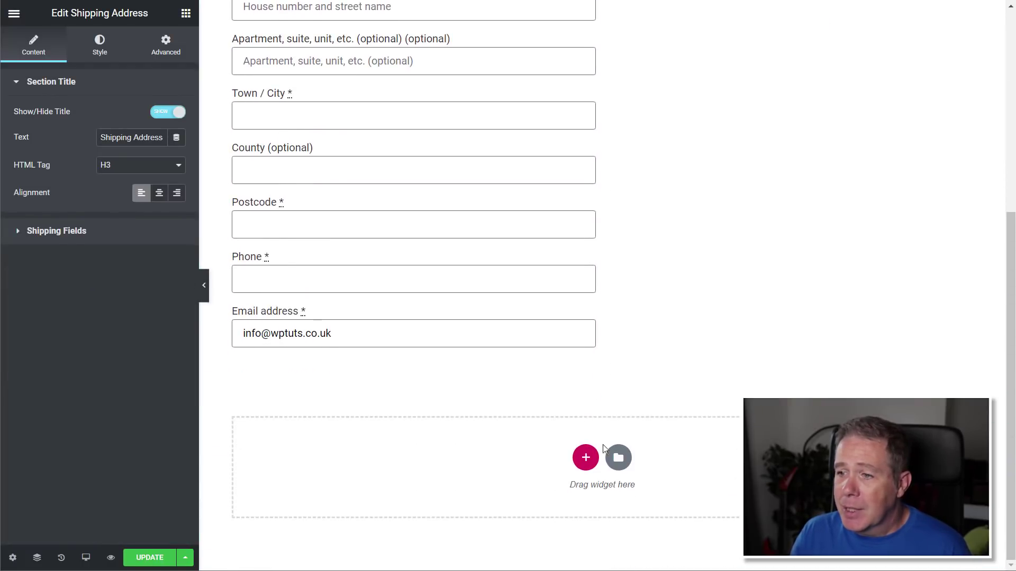
{"action": "left_click", "coordinate": [585, 457]}
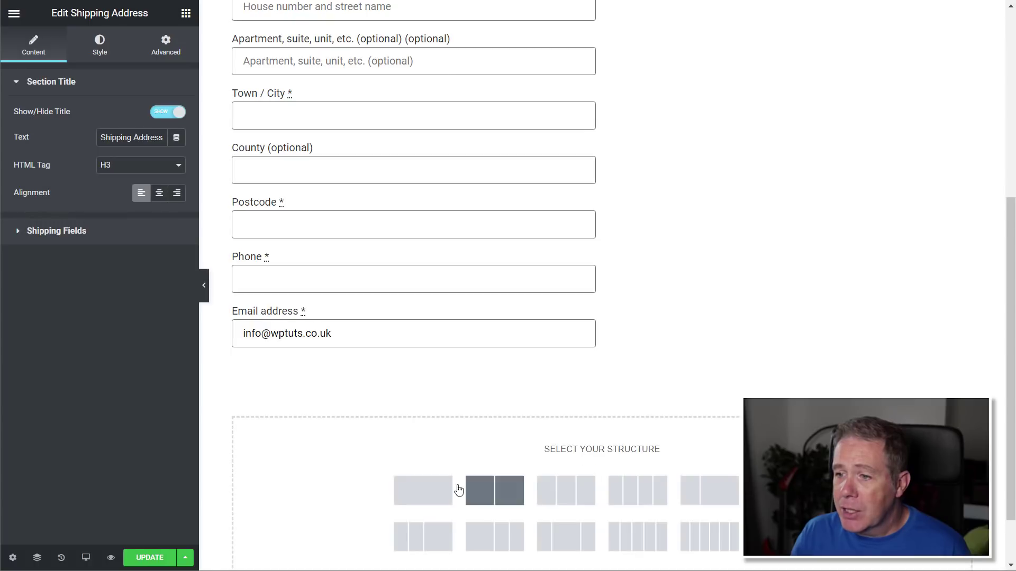
{"action": "left_click", "coordinate": [432, 491]}
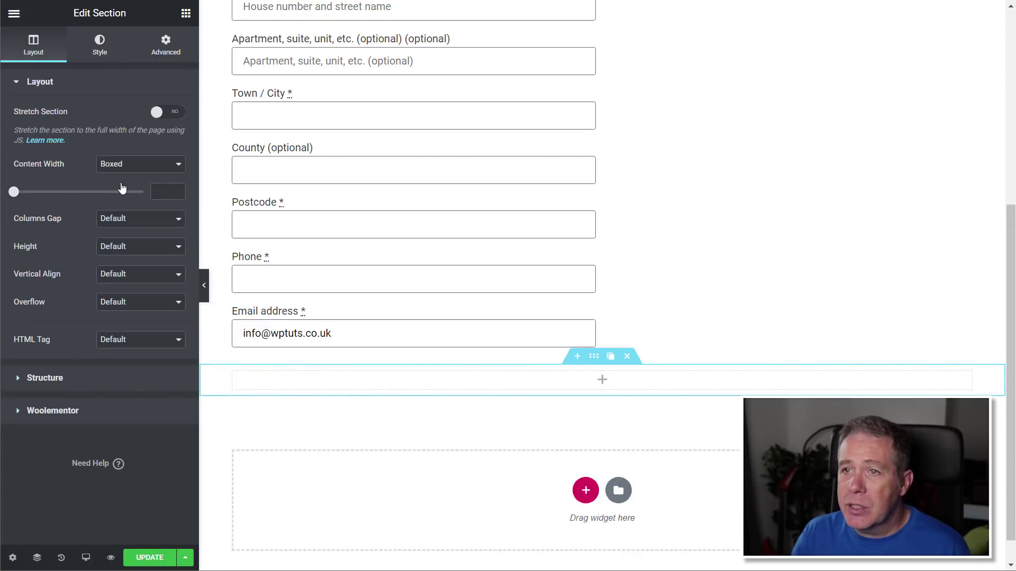
{"action": "left_click", "coordinate": [186, 13]}
{"action": "scroll", "coordinate": [113, 324], "scroll_direction": "down", "scroll_amount": 10}
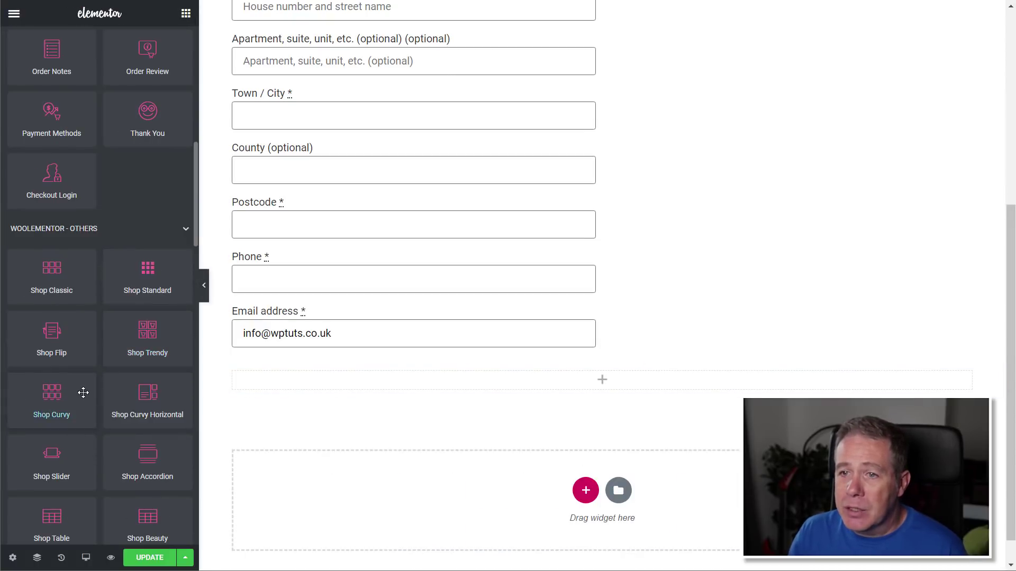
{"action": "scroll", "coordinate": [83, 388], "scroll_direction": "up", "scroll_amount": 6}
{"action": "scroll", "coordinate": [82, 382], "scroll_direction": "up", "scroll_amount": 20}
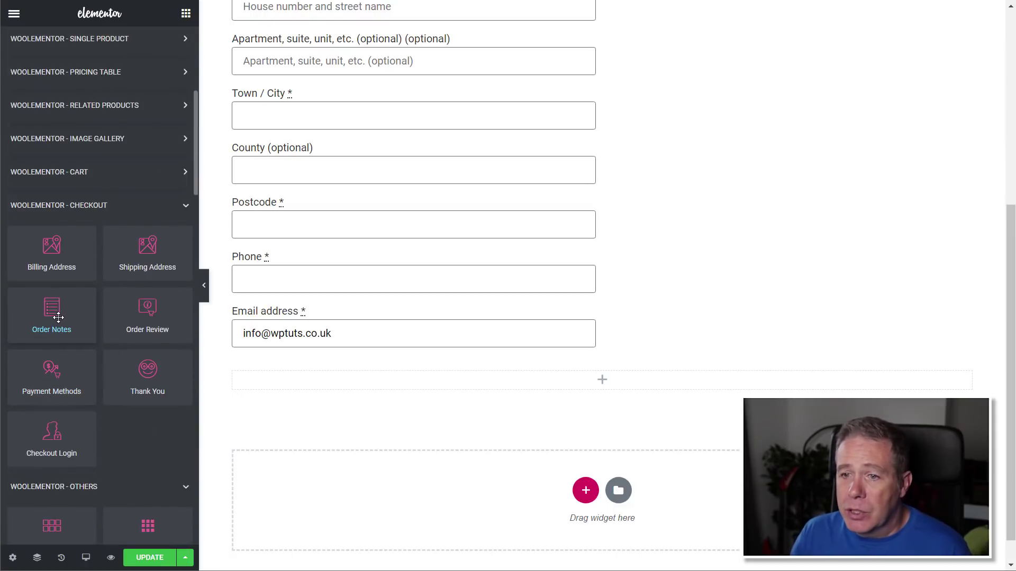
{"action": "left_click_drag", "start_coordinate": [33, 386], "coordinate": [262, 389]}
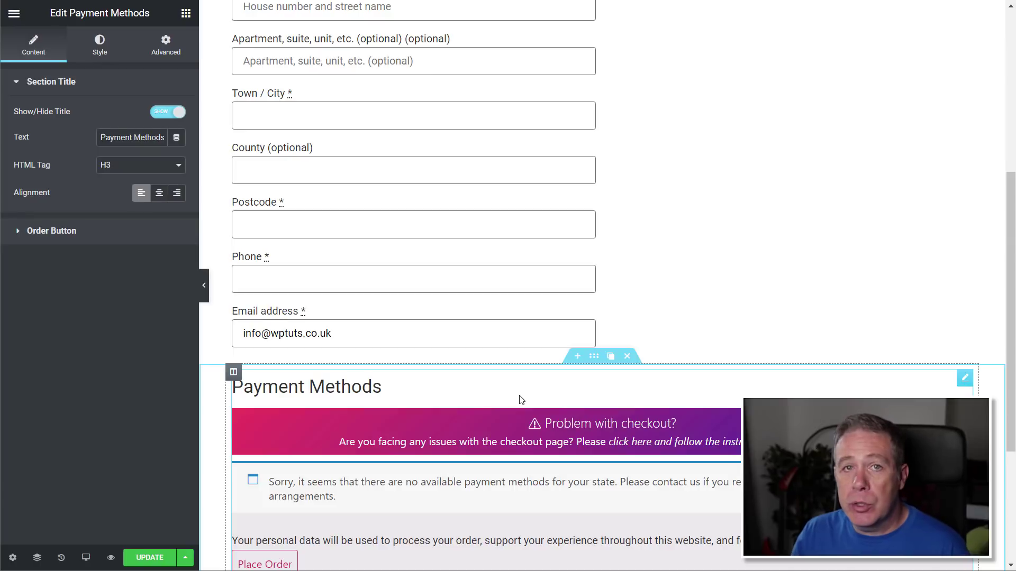
Step: Open the Billing Address widget's settings and examine its Billing Fields, including the options of the Country / Region field
{"action": "scroll", "coordinate": [693, 406], "scroll_direction": "up", "scroll_amount": 6}
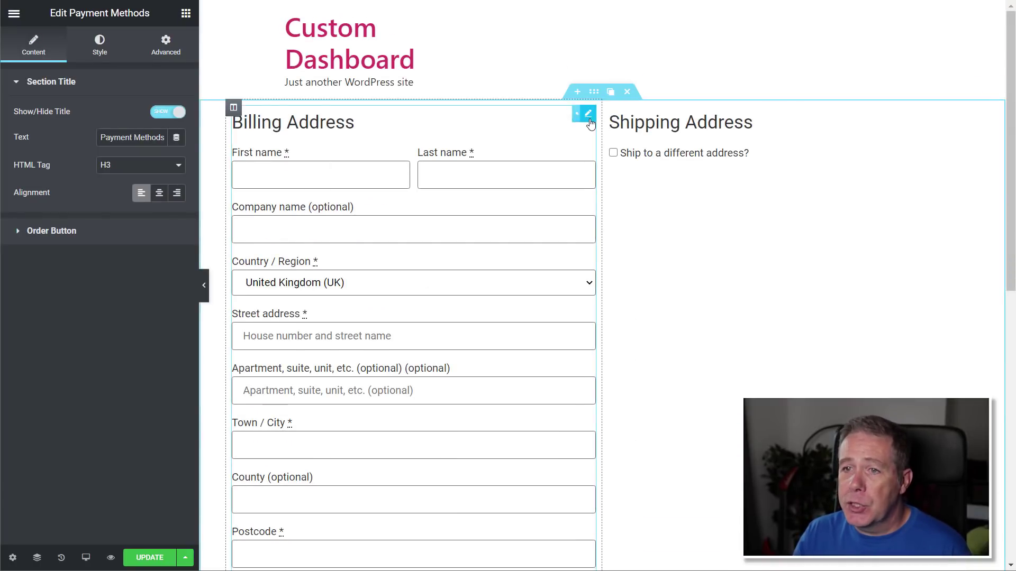
{"action": "left_click", "coordinate": [588, 114]}
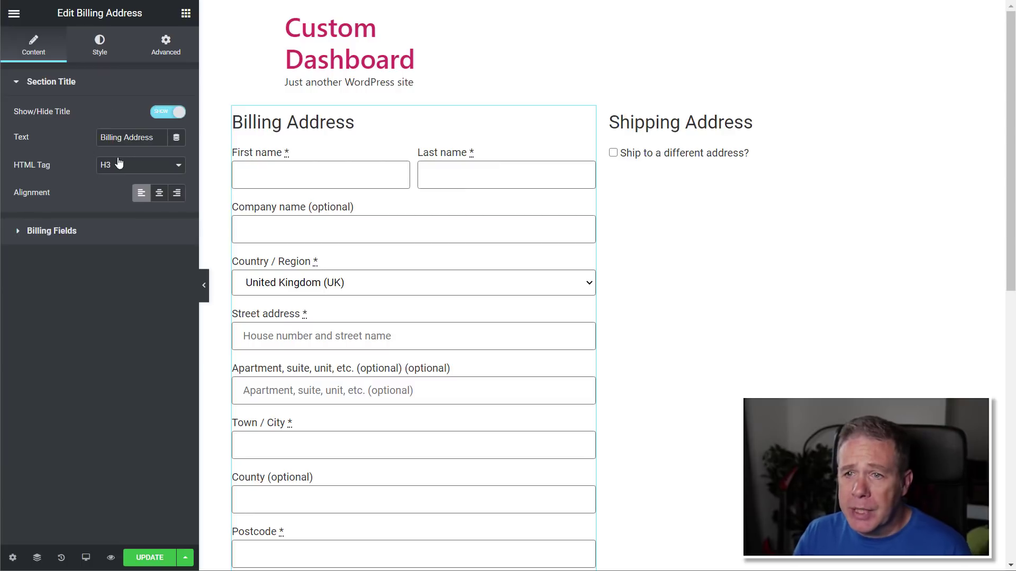
{"action": "left_click", "coordinate": [60, 234]}
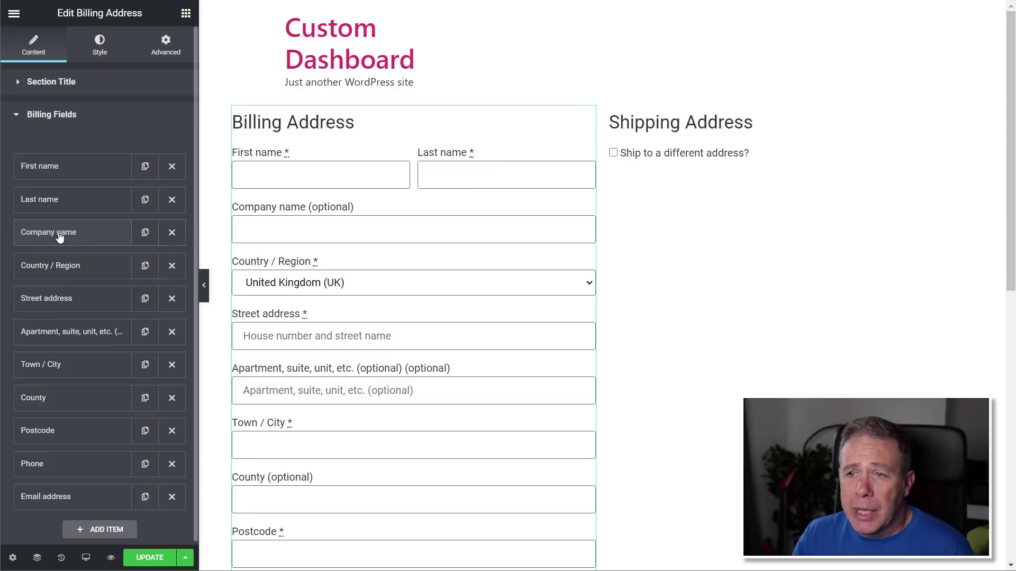
{"action": "left_click", "coordinate": [90, 271]}
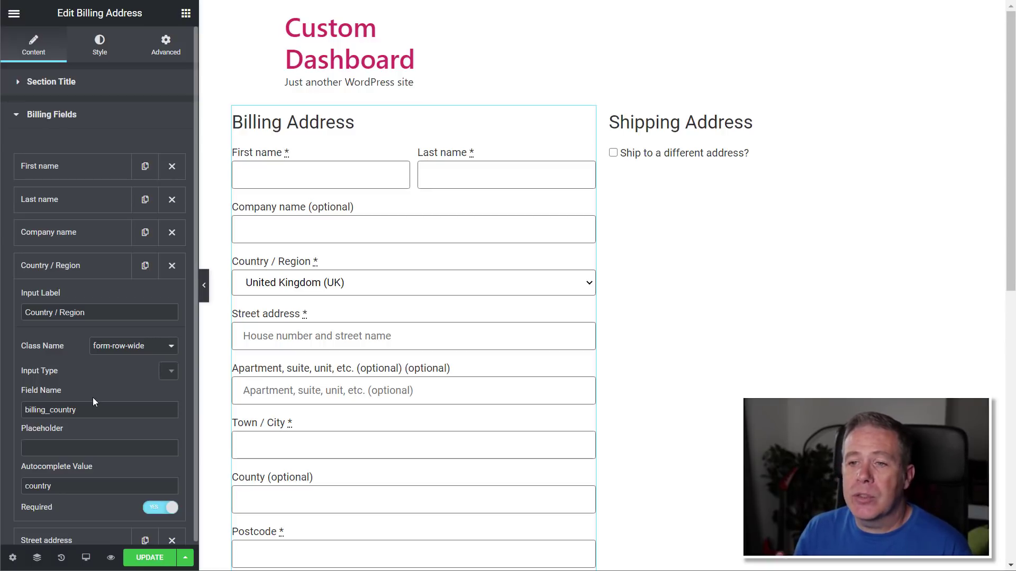
{"action": "left_click", "coordinate": [62, 269]}
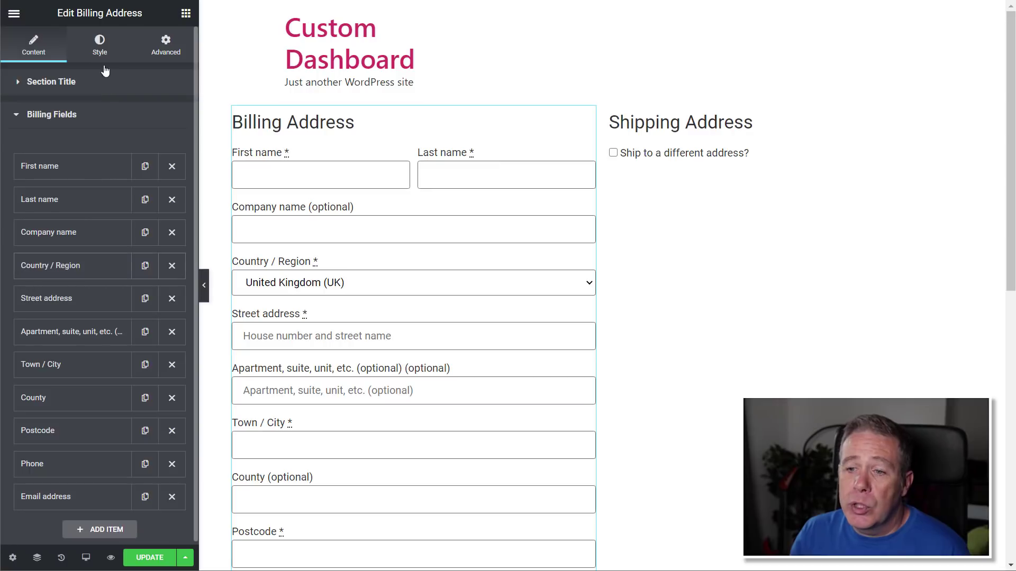
Step: Set the font family of the Billing Address title to Poppins
{"action": "left_click", "coordinate": [99, 47]}
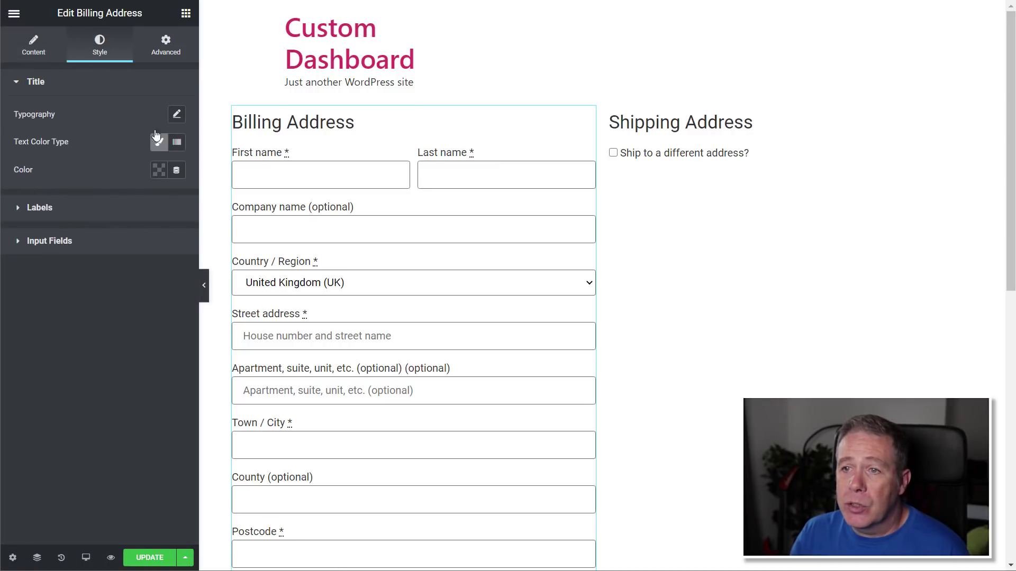
{"action": "left_click", "coordinate": [177, 114]}
{"action": "left_click", "coordinate": [130, 150]}
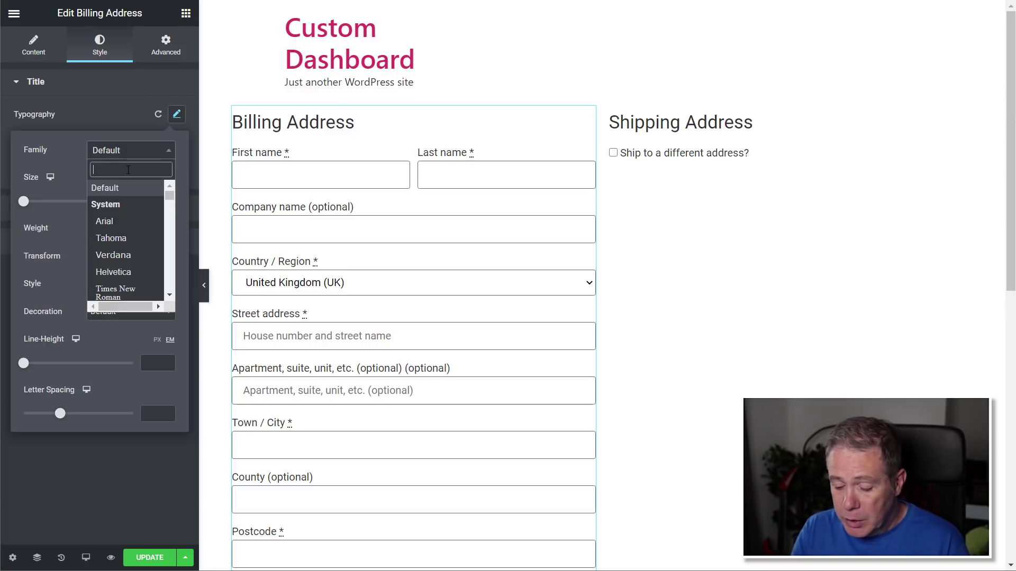
{"action": "type", "text": "poppin"}
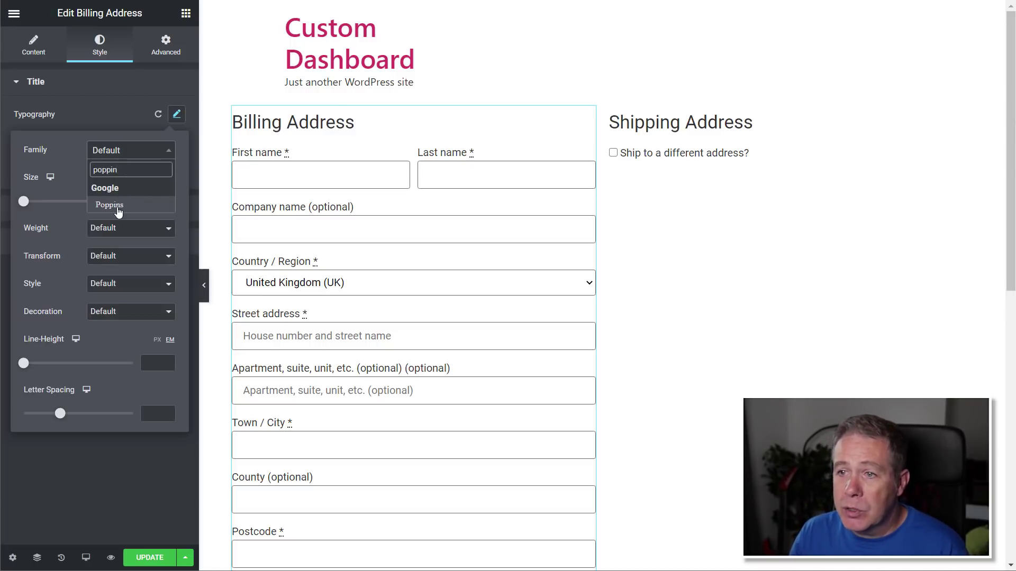
{"action": "left_click", "coordinate": [118, 208]}
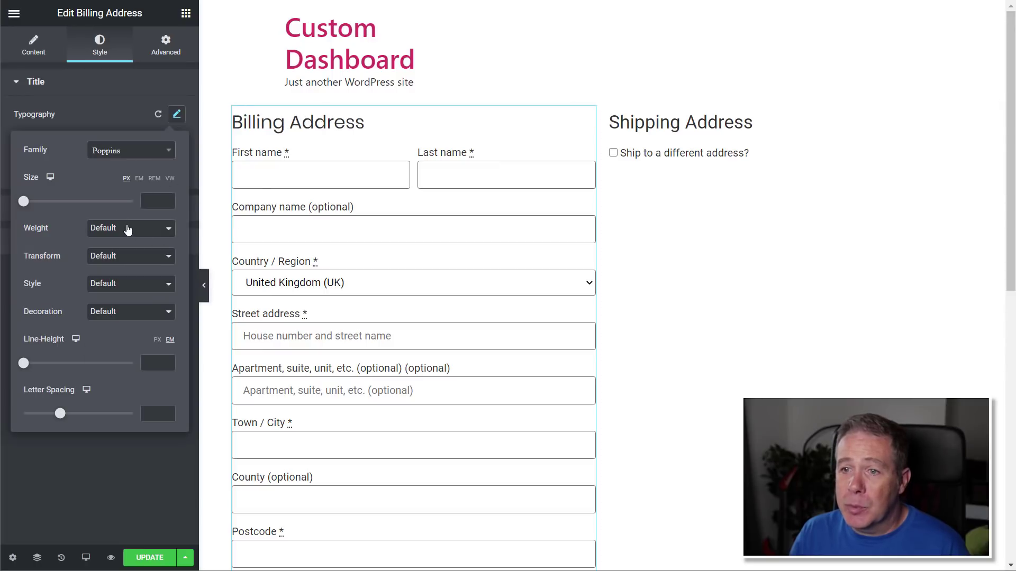
Step: Set the Billing Address title's font weight to 400 and its text transform to Uppercase
{"action": "left_click", "coordinate": [127, 228]}
{"action": "left_click", "coordinate": [106, 271]}
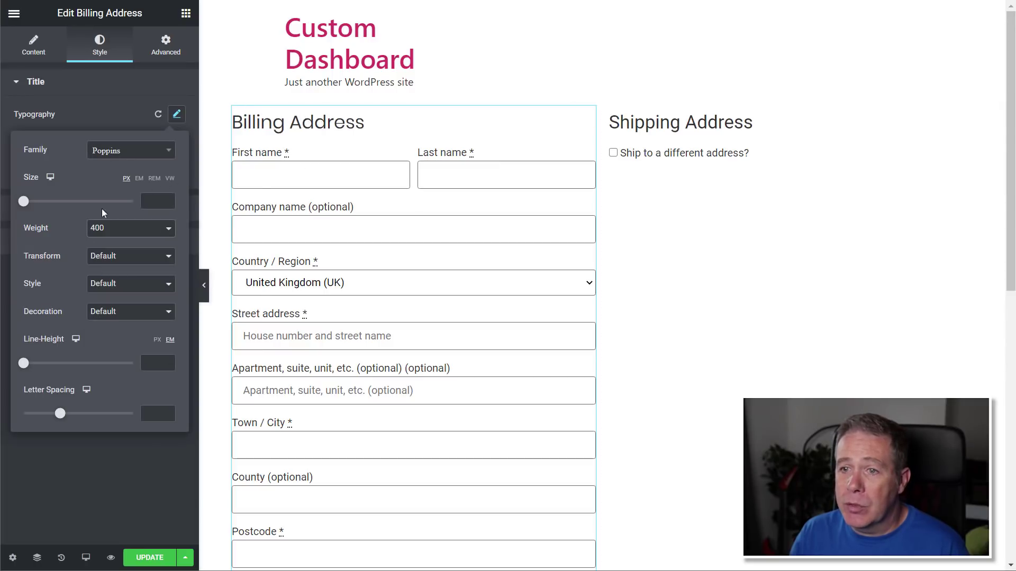
{"action": "left_click", "coordinate": [114, 256]}
{"action": "left_click", "coordinate": [117, 275]}
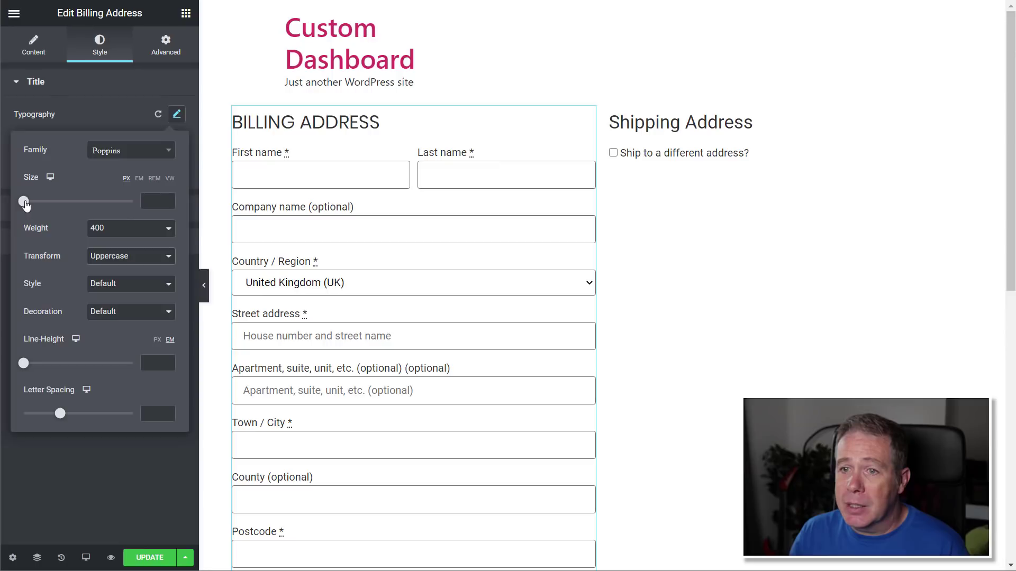
Step: Slightly increase the font size of the Billing Address title and close its typography settings
{"action": "left_click_drag", "start_coordinate": [24, 202], "coordinate": [39, 202]}
{"action": "left_click", "coordinate": [116, 115]}
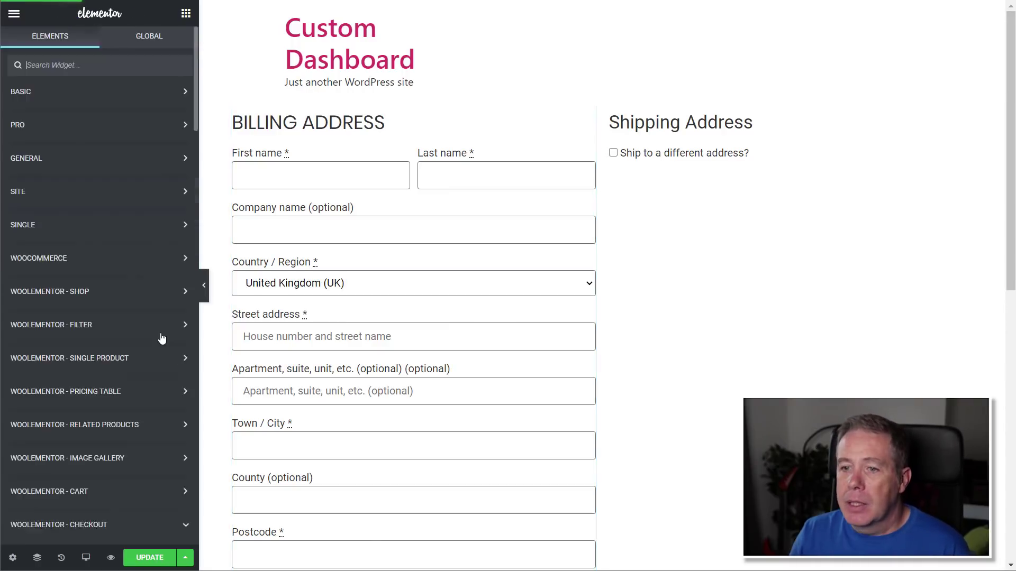
Step: Browse the Woolementor widgets, and delete the address forms section and the Payment Methods section from the page
{"action": "scroll", "coordinate": [159, 334], "scroll_direction": "down", "scroll_amount": 11}
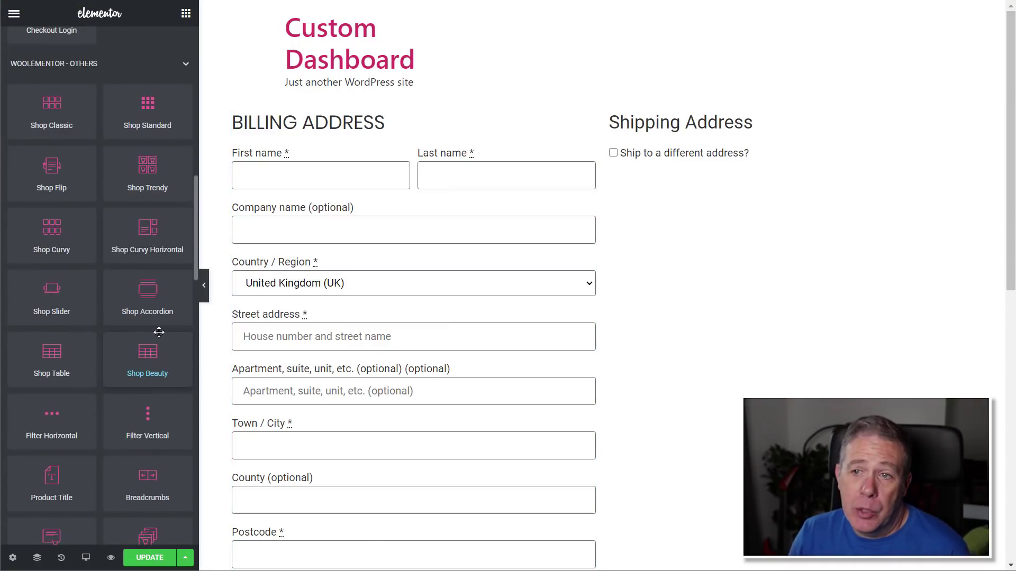
{"action": "scroll", "coordinate": [158, 332], "scroll_direction": "up", "scroll_amount": 4}
{"action": "scroll", "coordinate": [159, 332], "scroll_direction": "up", "scroll_amount": 2}
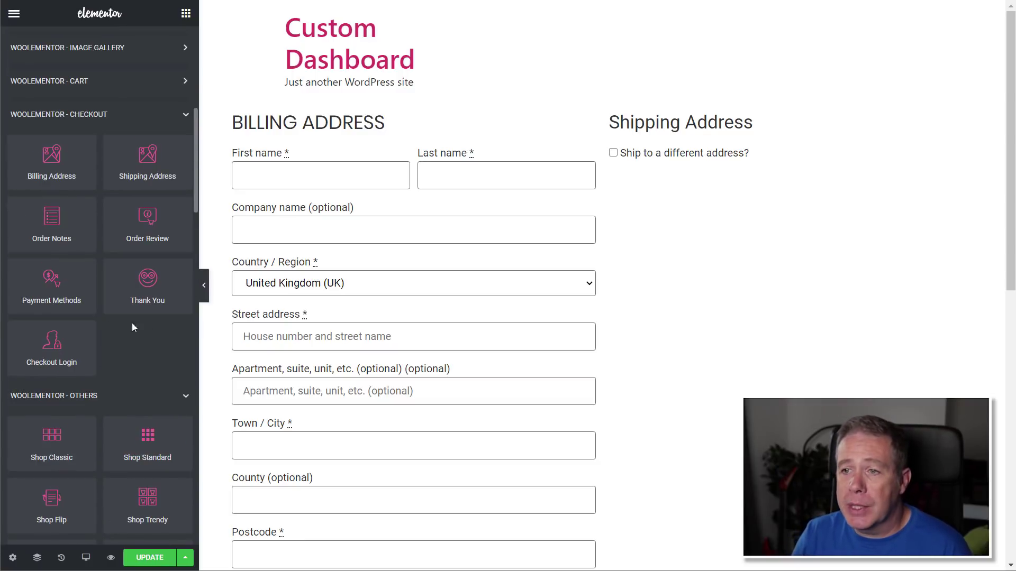
{"action": "left_click", "coordinate": [626, 93]}
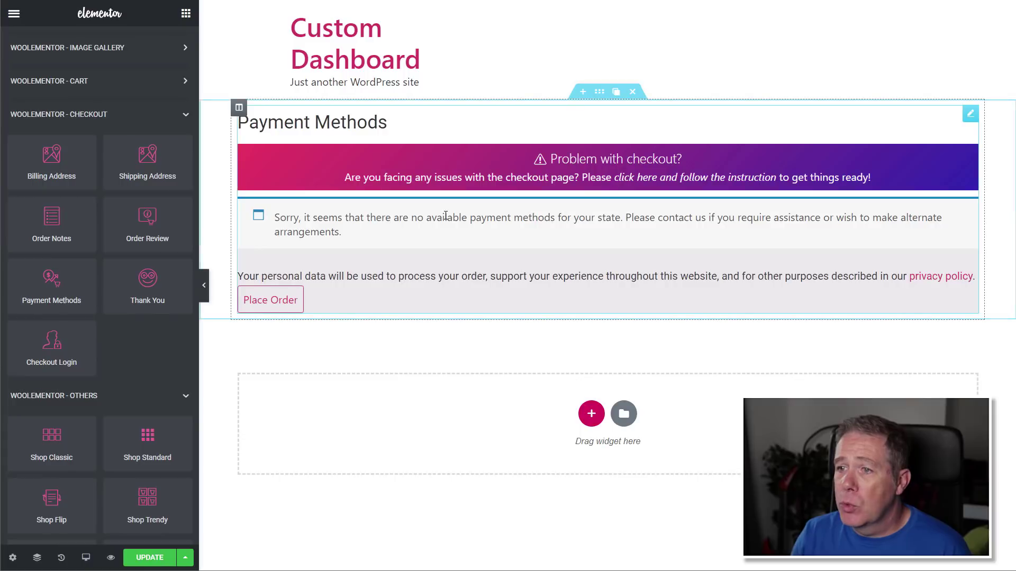
{"action": "left_click", "coordinate": [634, 92]}
Step: Place the Woolementor Cart Overview widget on the empty page to preview it, and delete its section
{"action": "left_click", "coordinate": [90, 86]}
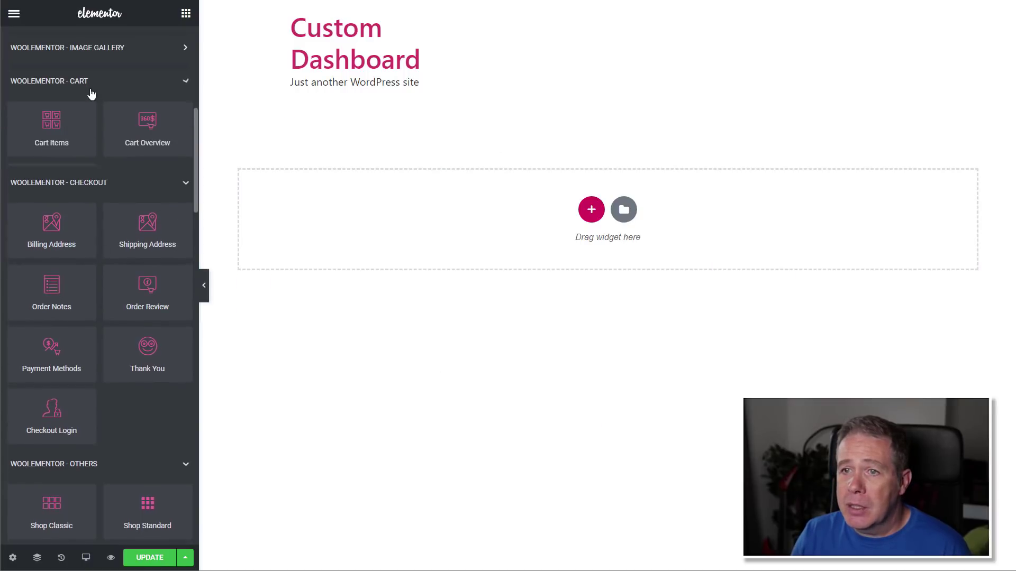
{"action": "left_click_drag", "start_coordinate": [146, 139], "coordinate": [365, 245]}
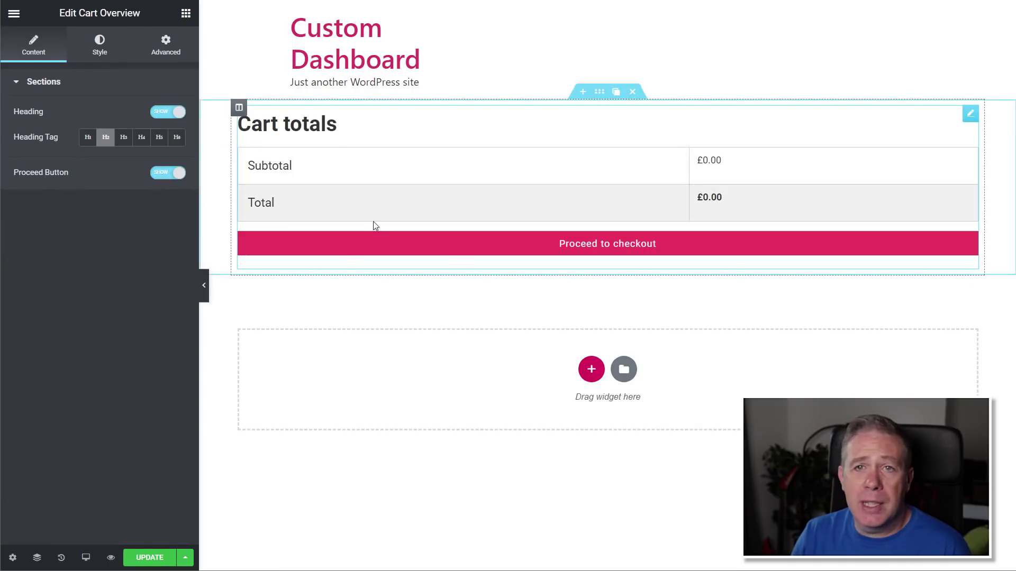
{"action": "left_click", "coordinate": [632, 91]}
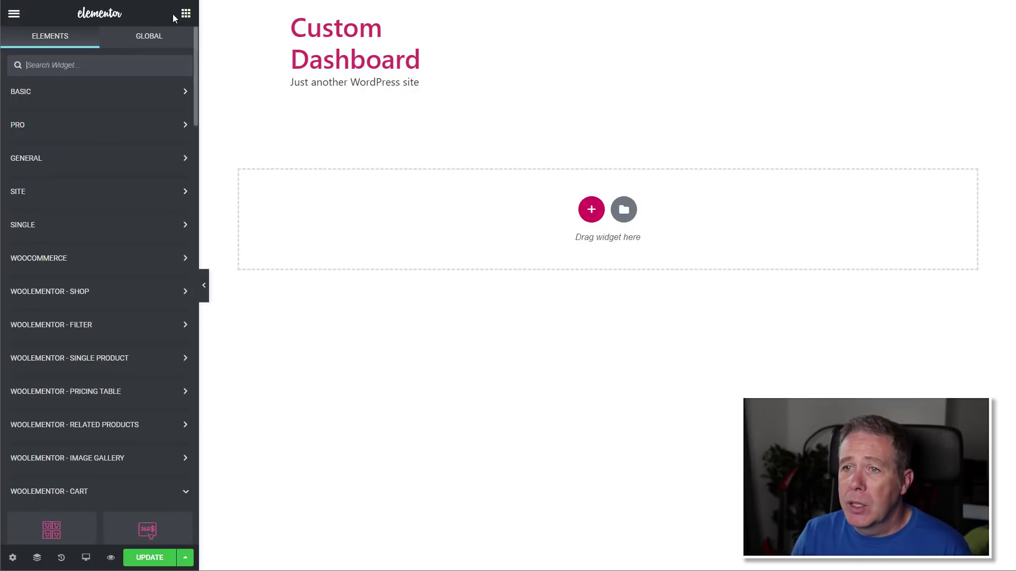
Step: Place the Woolementor Cart Items widget on the page and examine its Columns and Bottom Sections content settings
{"action": "scroll", "coordinate": [107, 344], "scroll_direction": "down", "scroll_amount": 3}
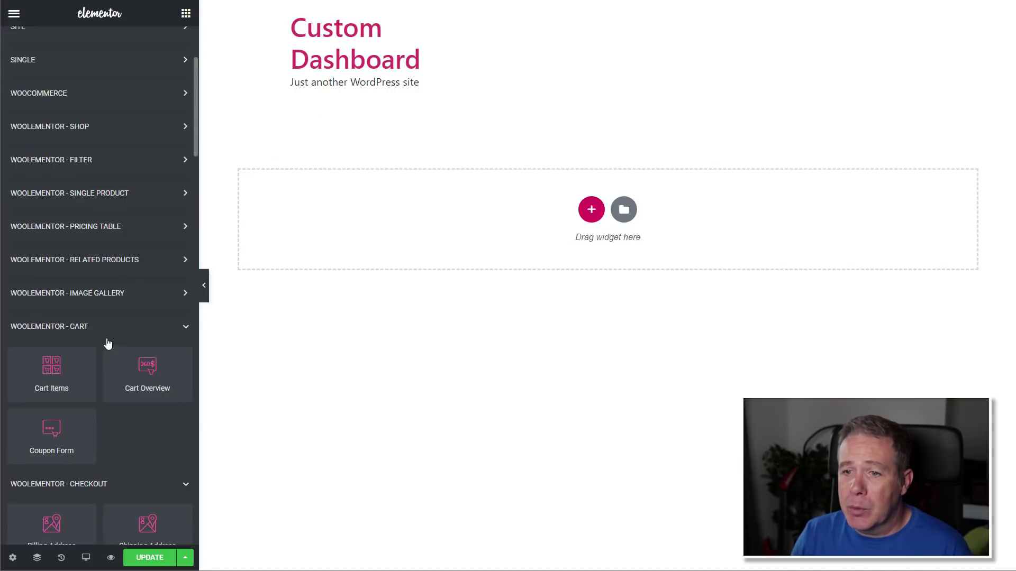
{"action": "left_click_drag", "start_coordinate": [50, 365], "coordinate": [533, 183]}
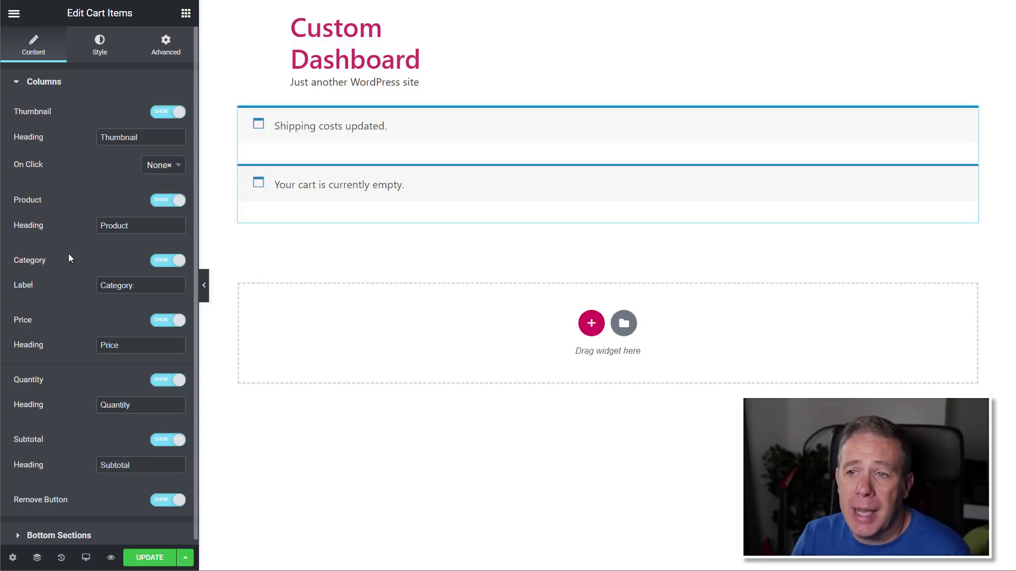
{"action": "scroll", "coordinate": [68, 254], "scroll_direction": "down", "scroll_amount": 1}
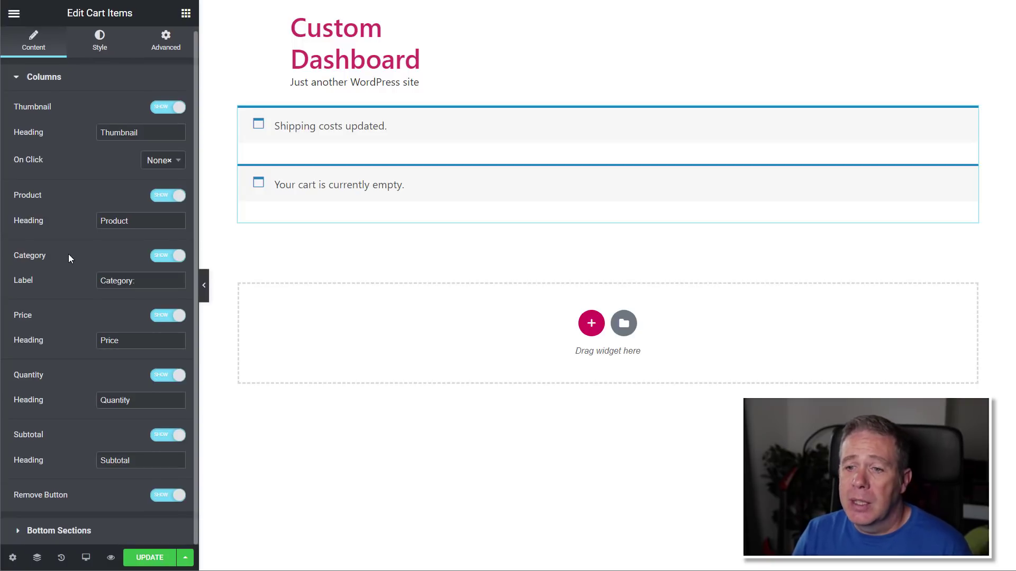
{"action": "left_click", "coordinate": [77, 532]}
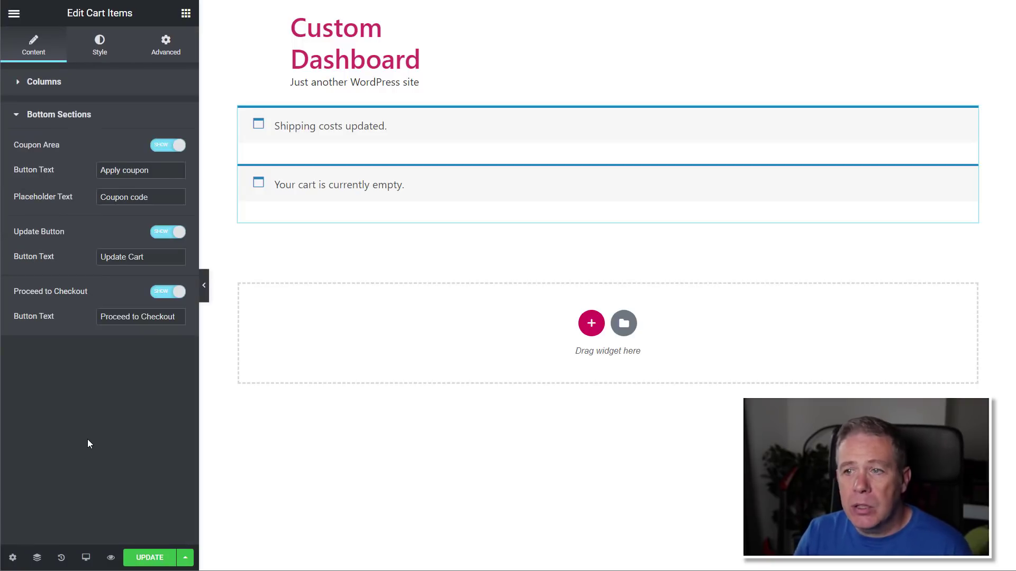